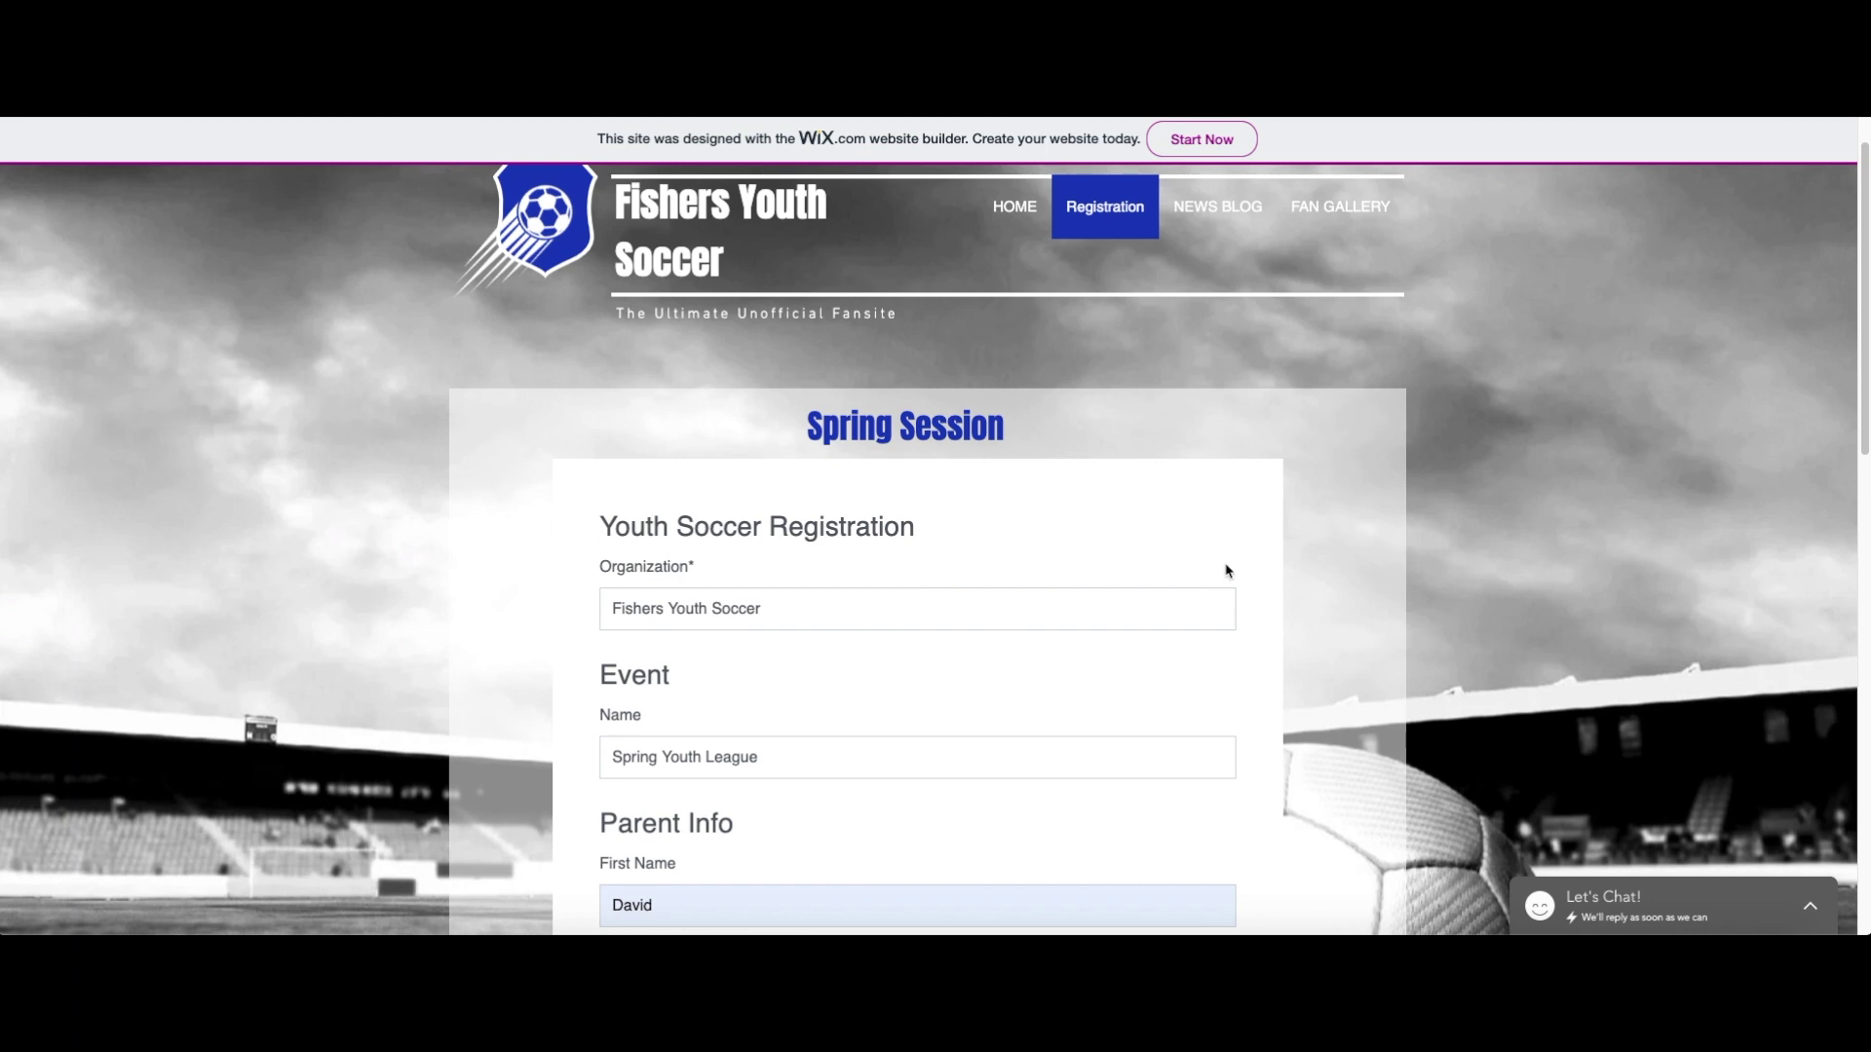
Scroll through the filled-in Fishers Youth Soccer registration form to check its entries
scroll(1333, 612, "down", 3)
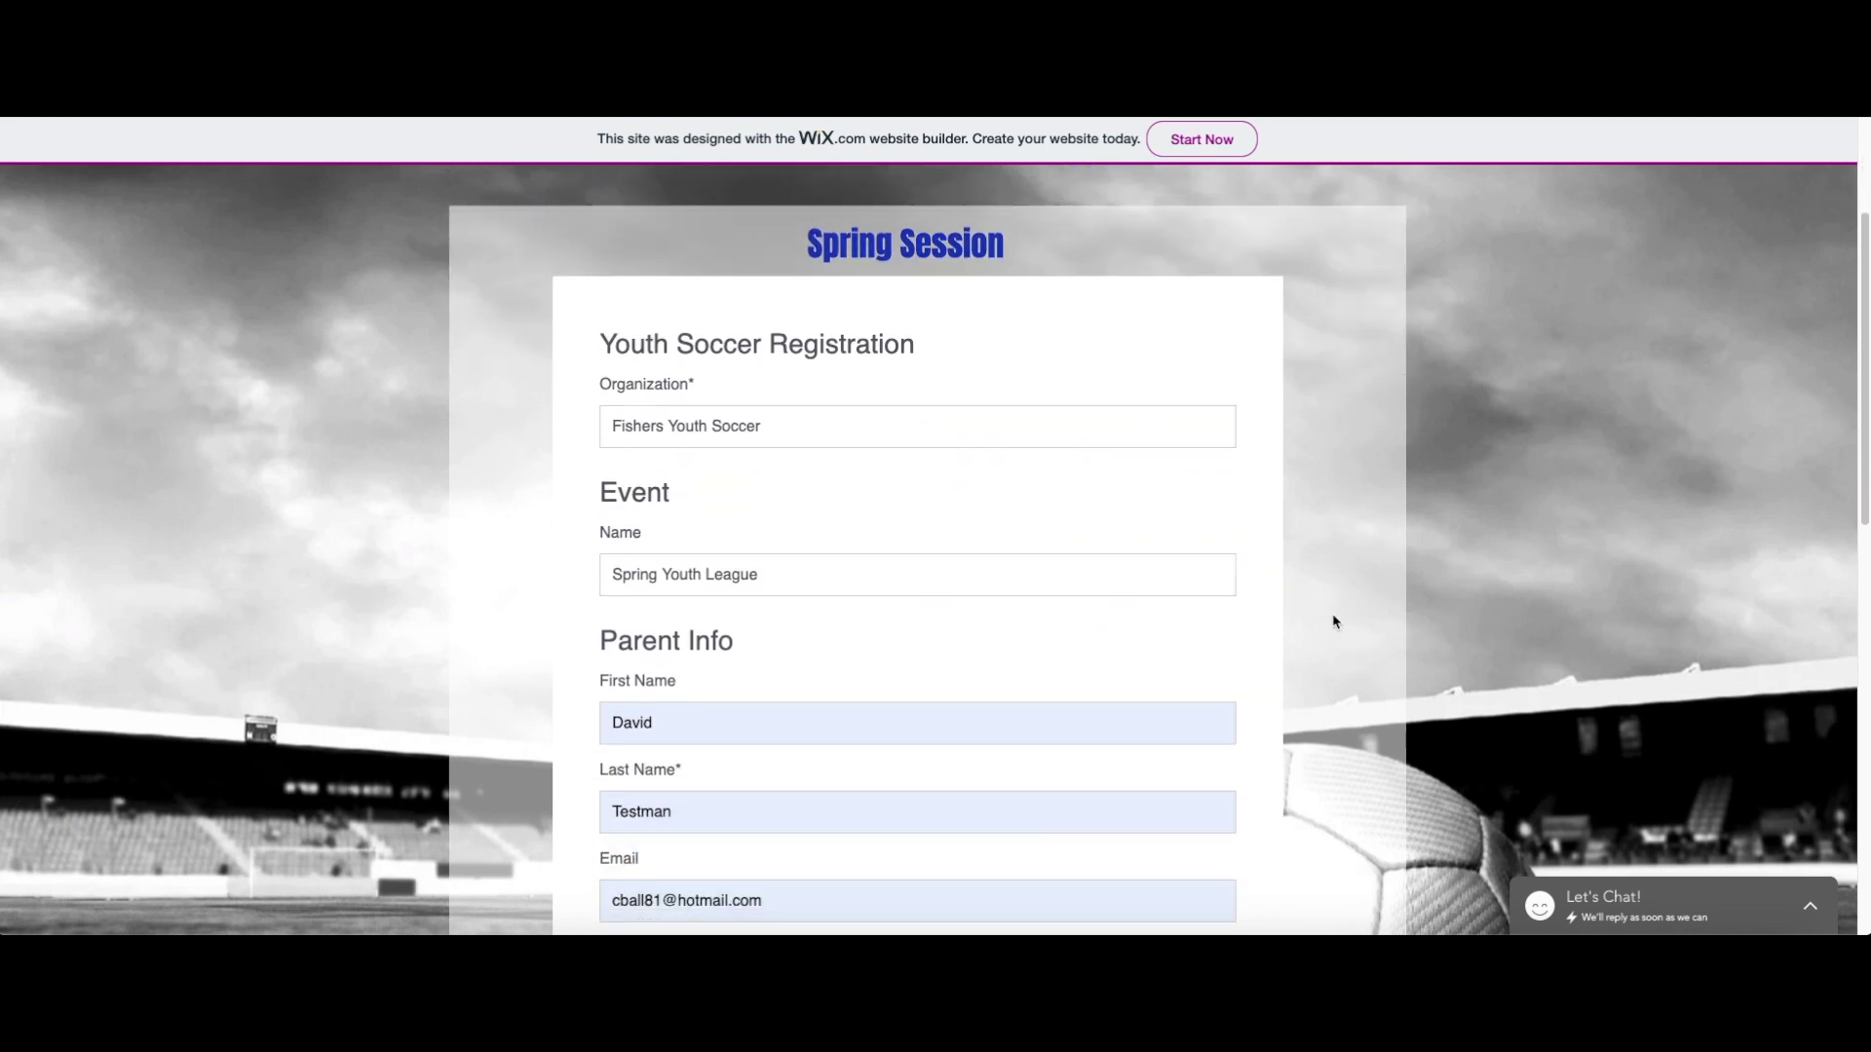
scroll(1334, 623, "down", 1)
scroll(1334, 623, "up", 1)
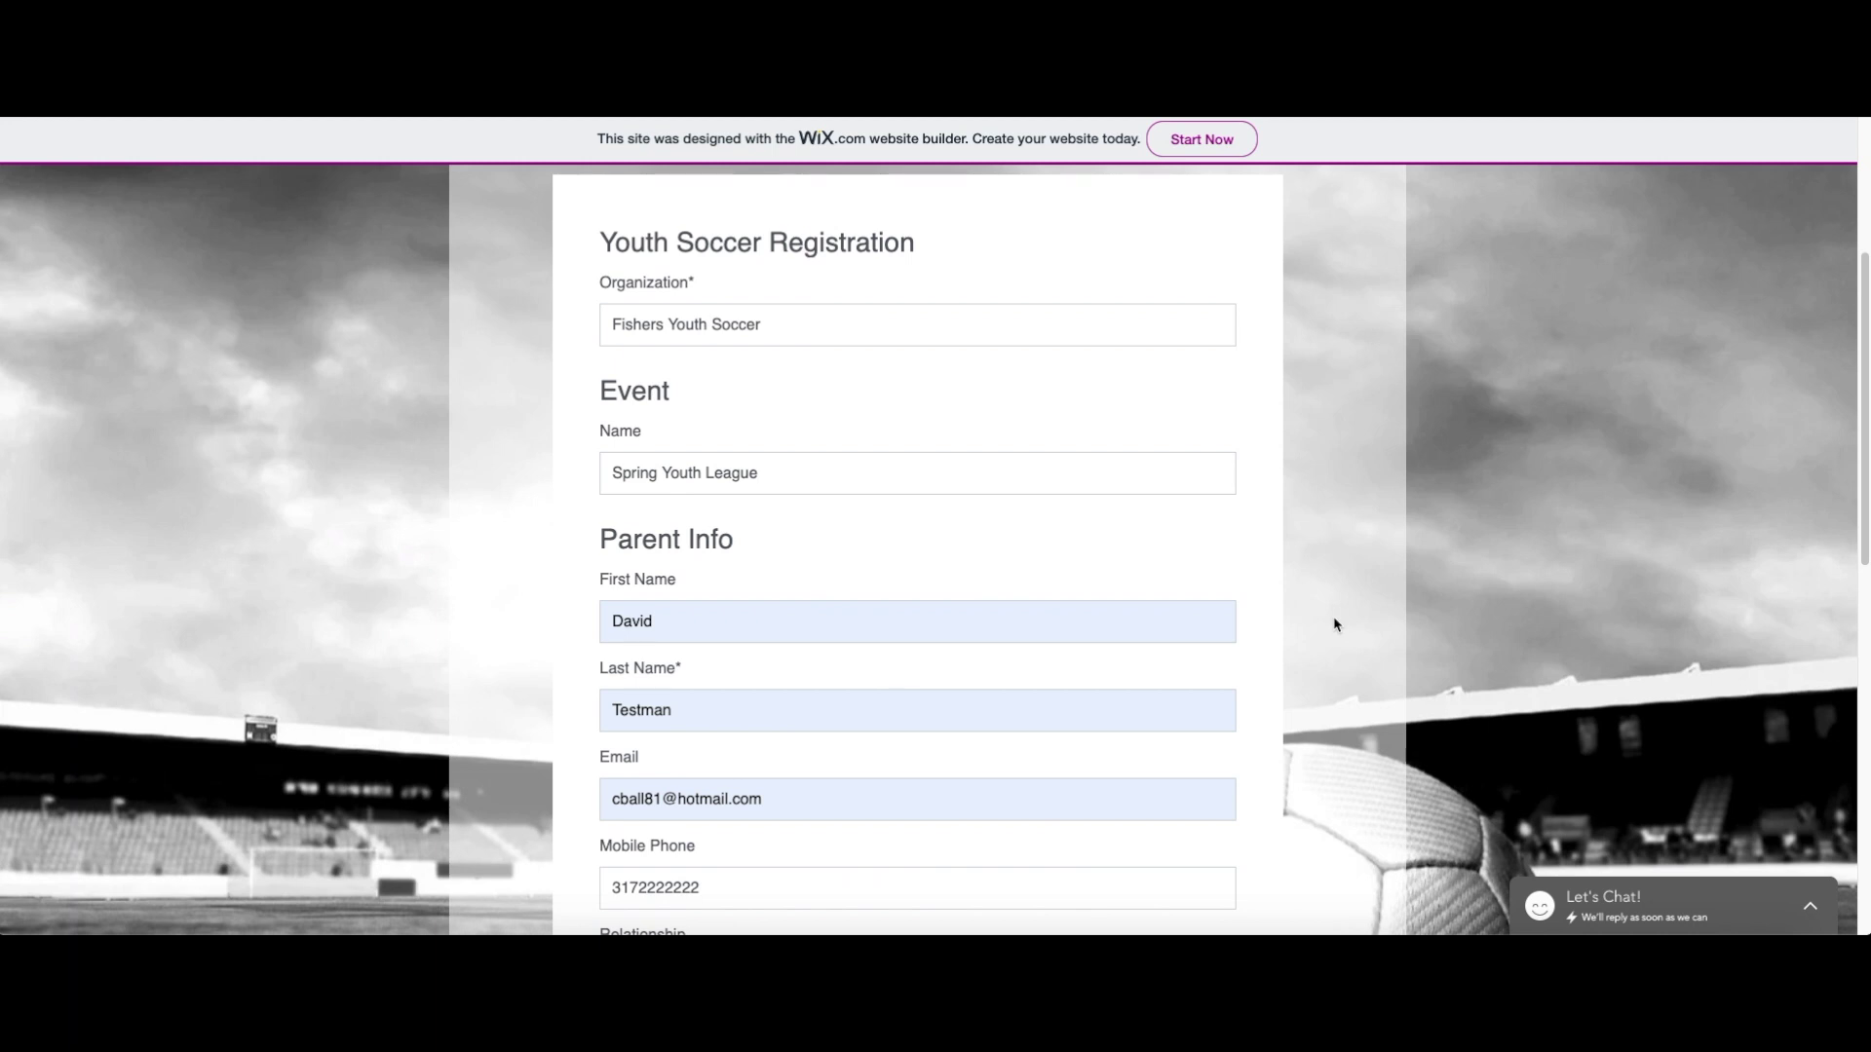
scroll(1334, 624, "down", 3)
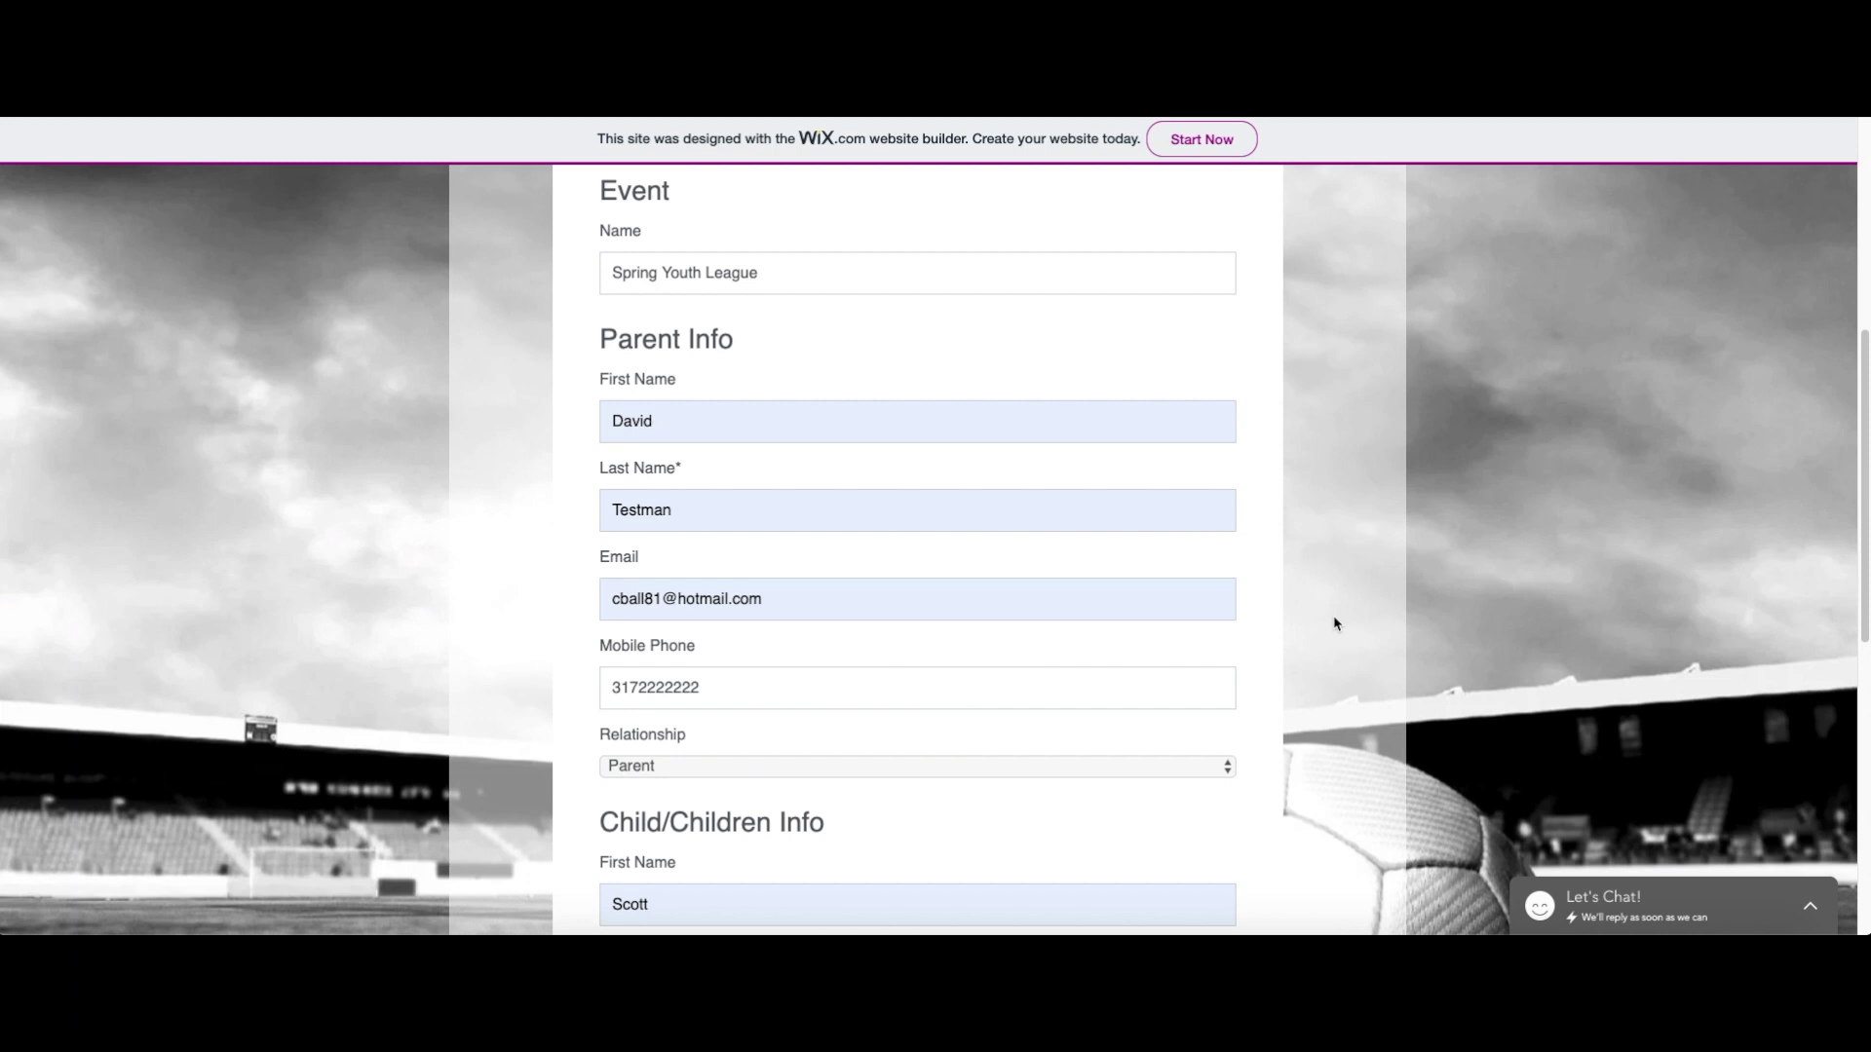
scroll(1332, 527, "up", 3)
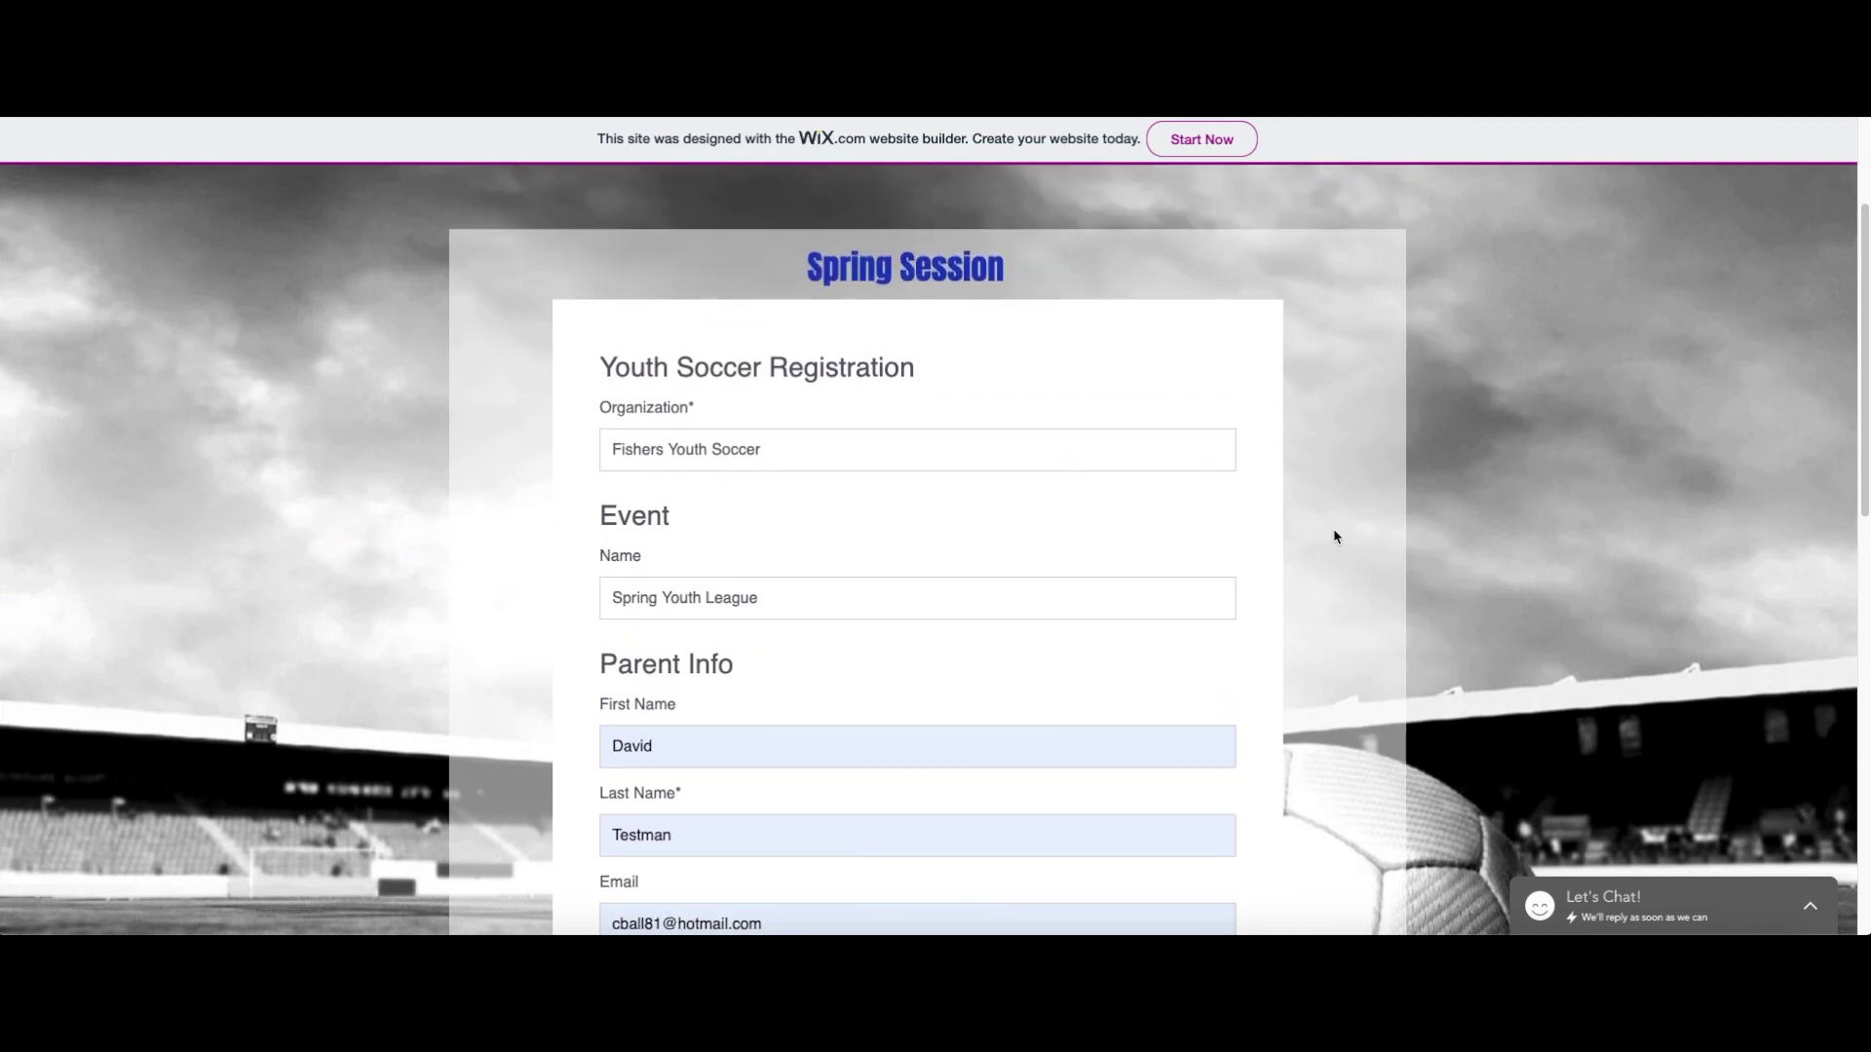
scroll(1348, 556, "down", 2)
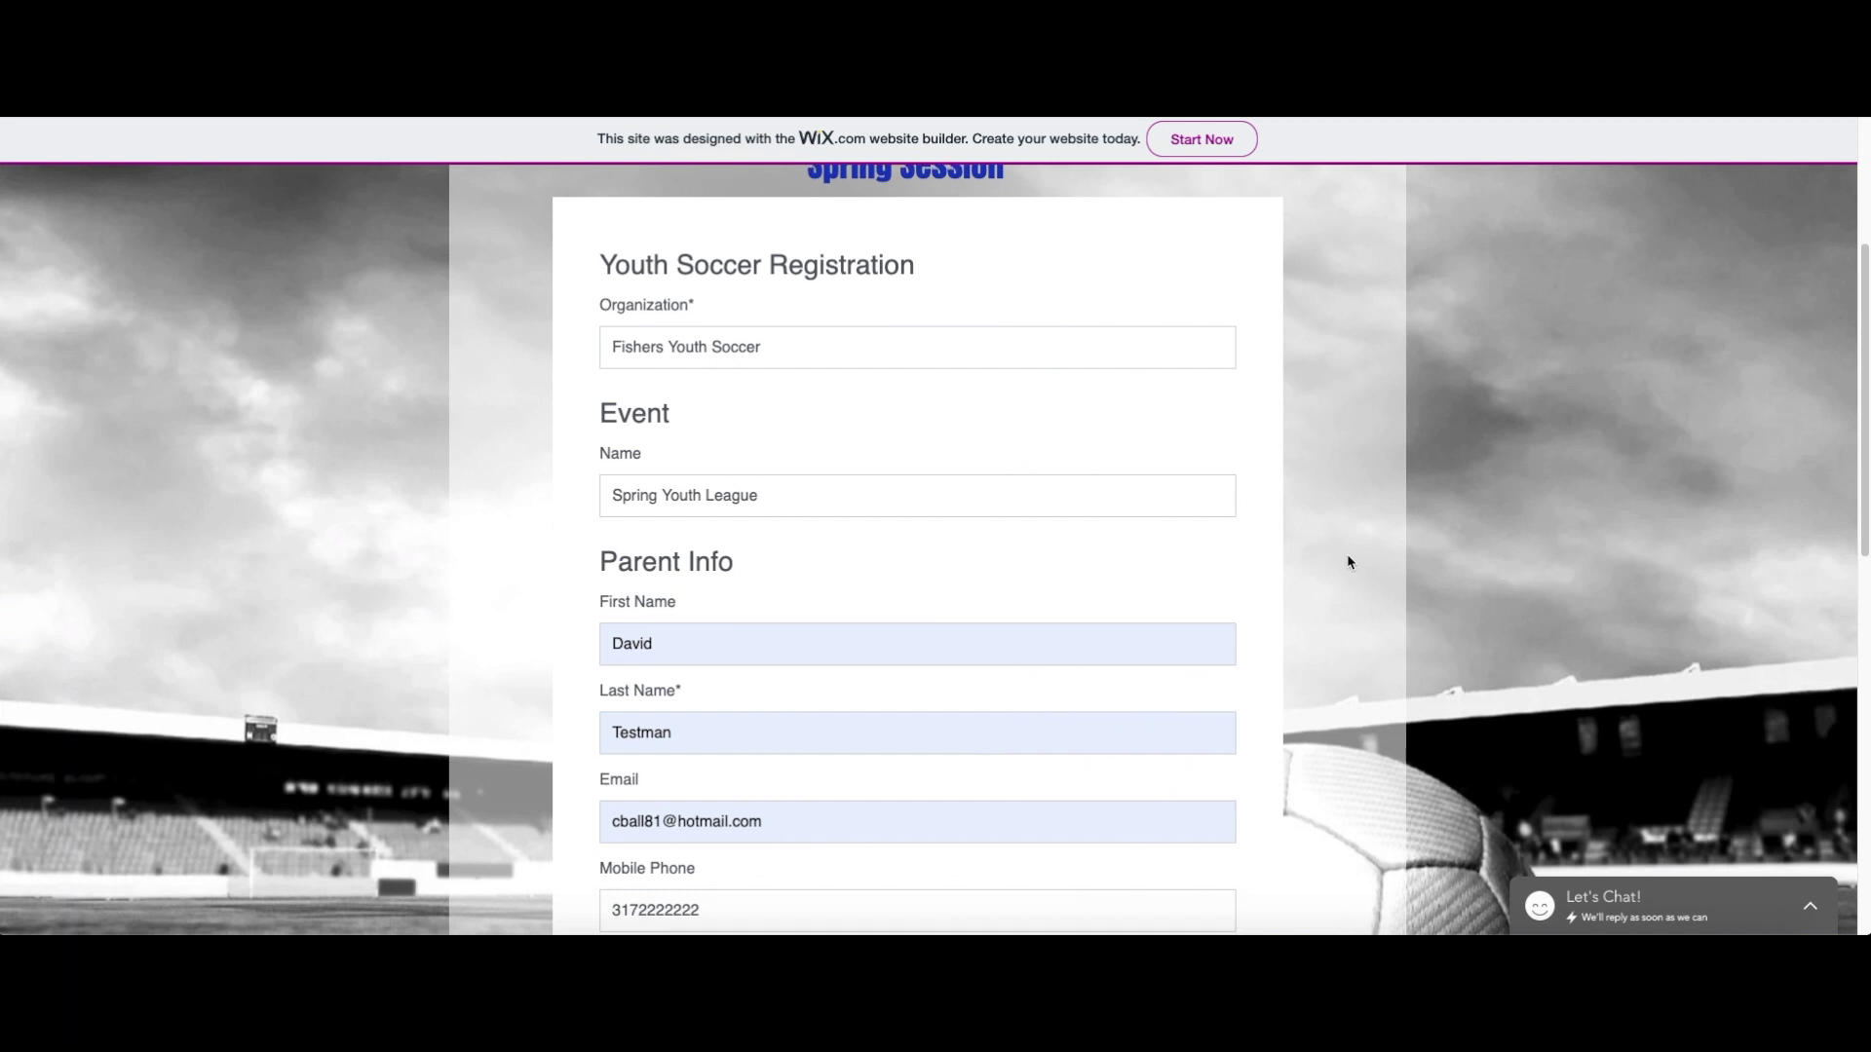
scroll(1349, 557, "down", 6)
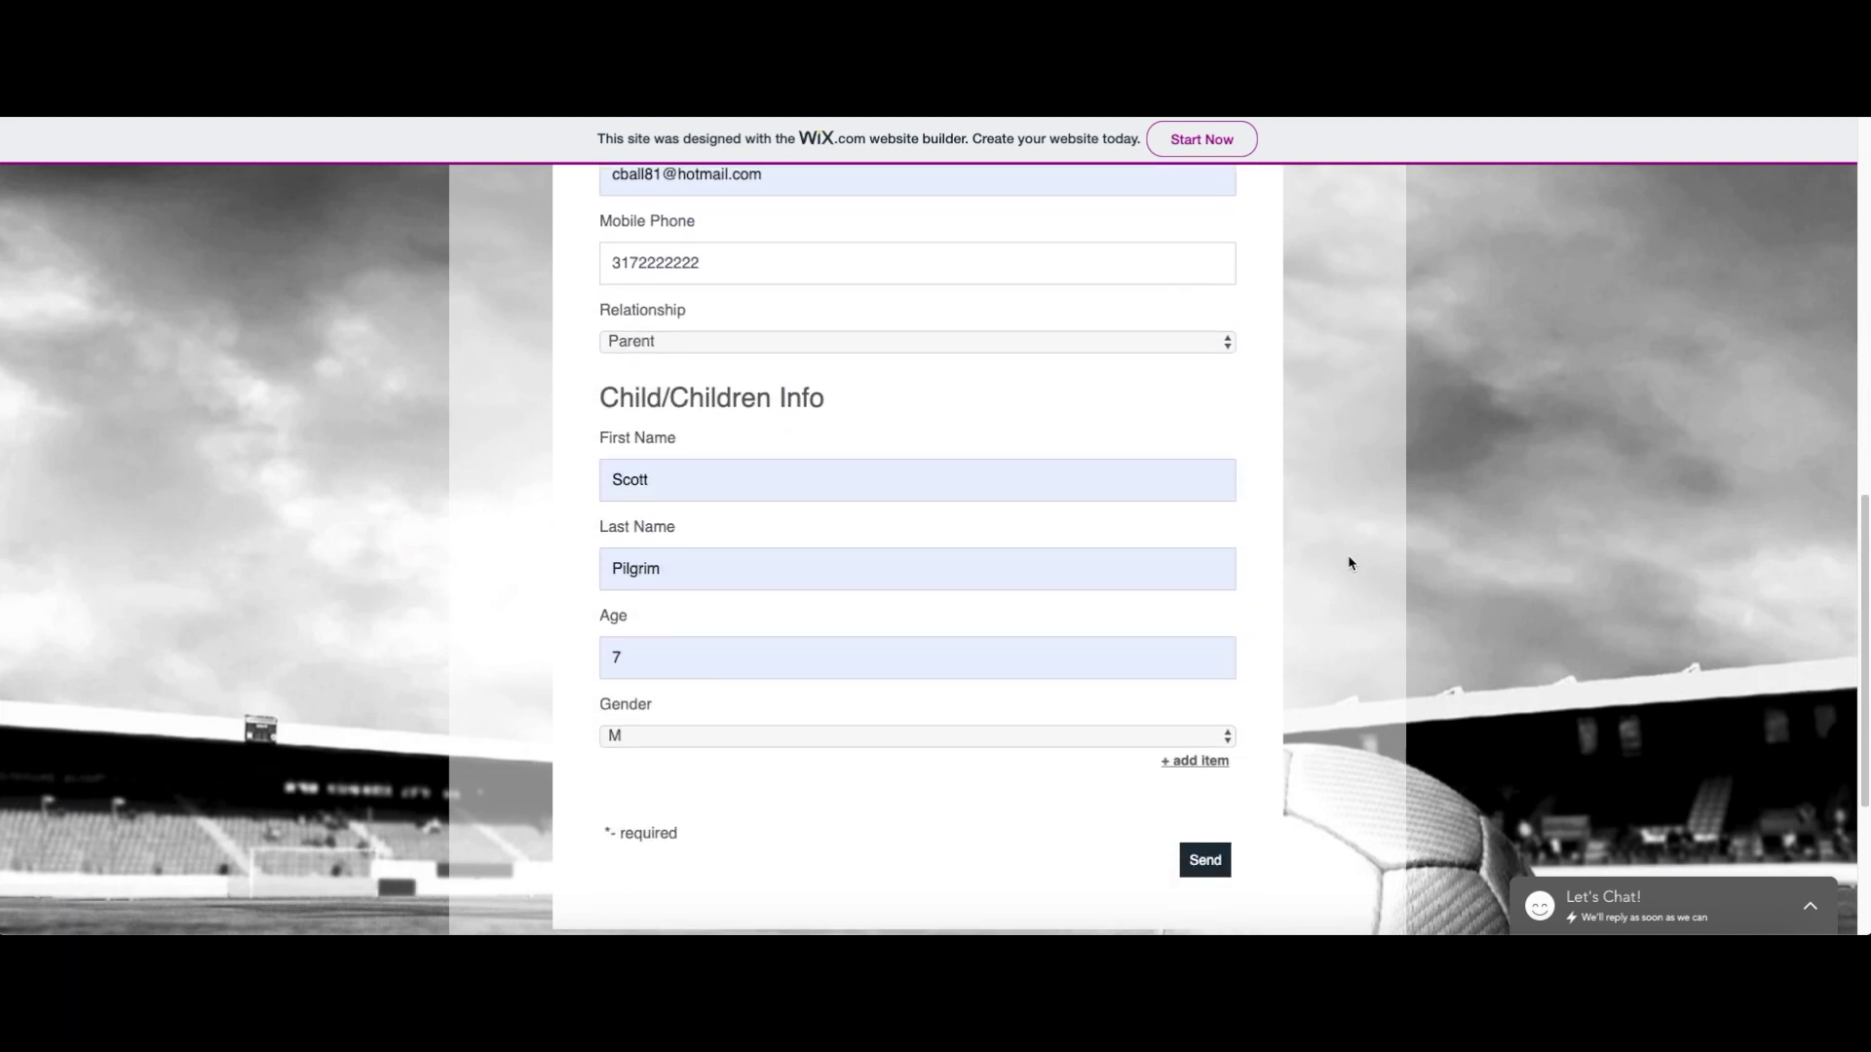
scroll(1092, 733, "up", 2)
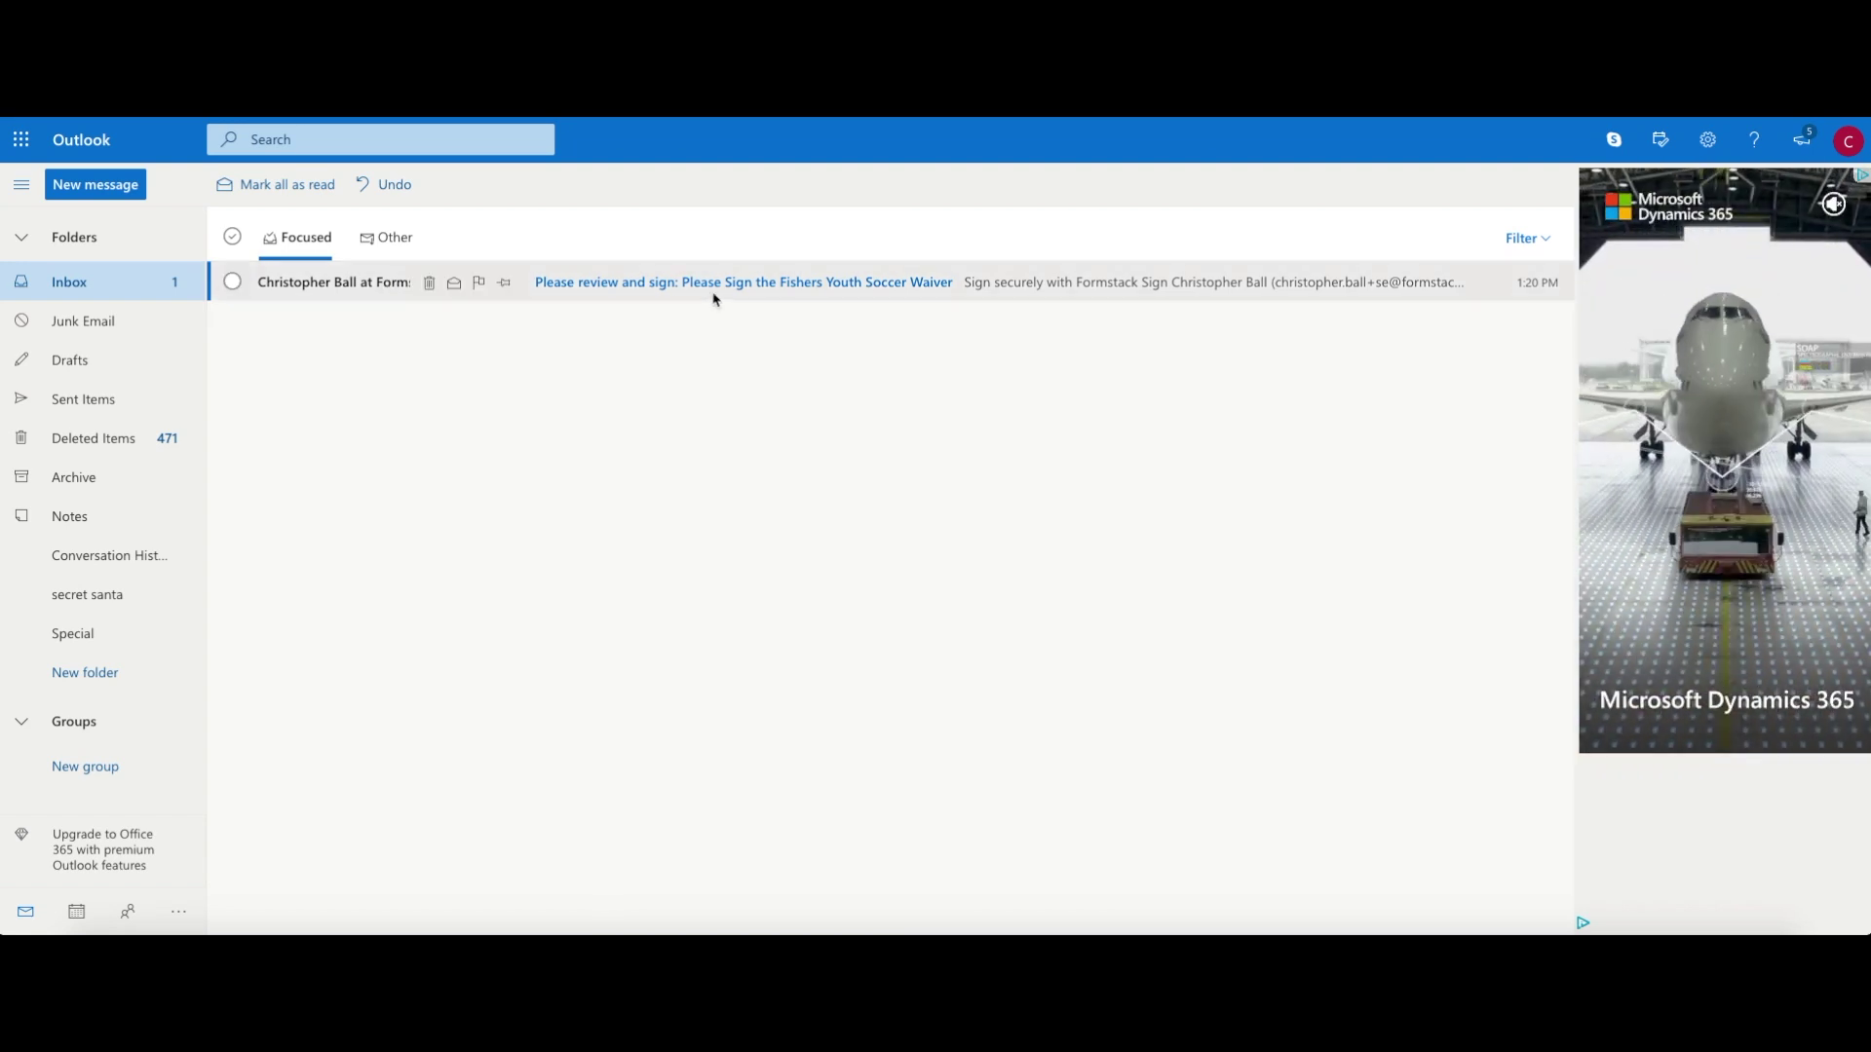
Open the 'Please review and sign' Fishers Youth Soccer Waiver email in the Outlook inbox
left_click(726, 284)
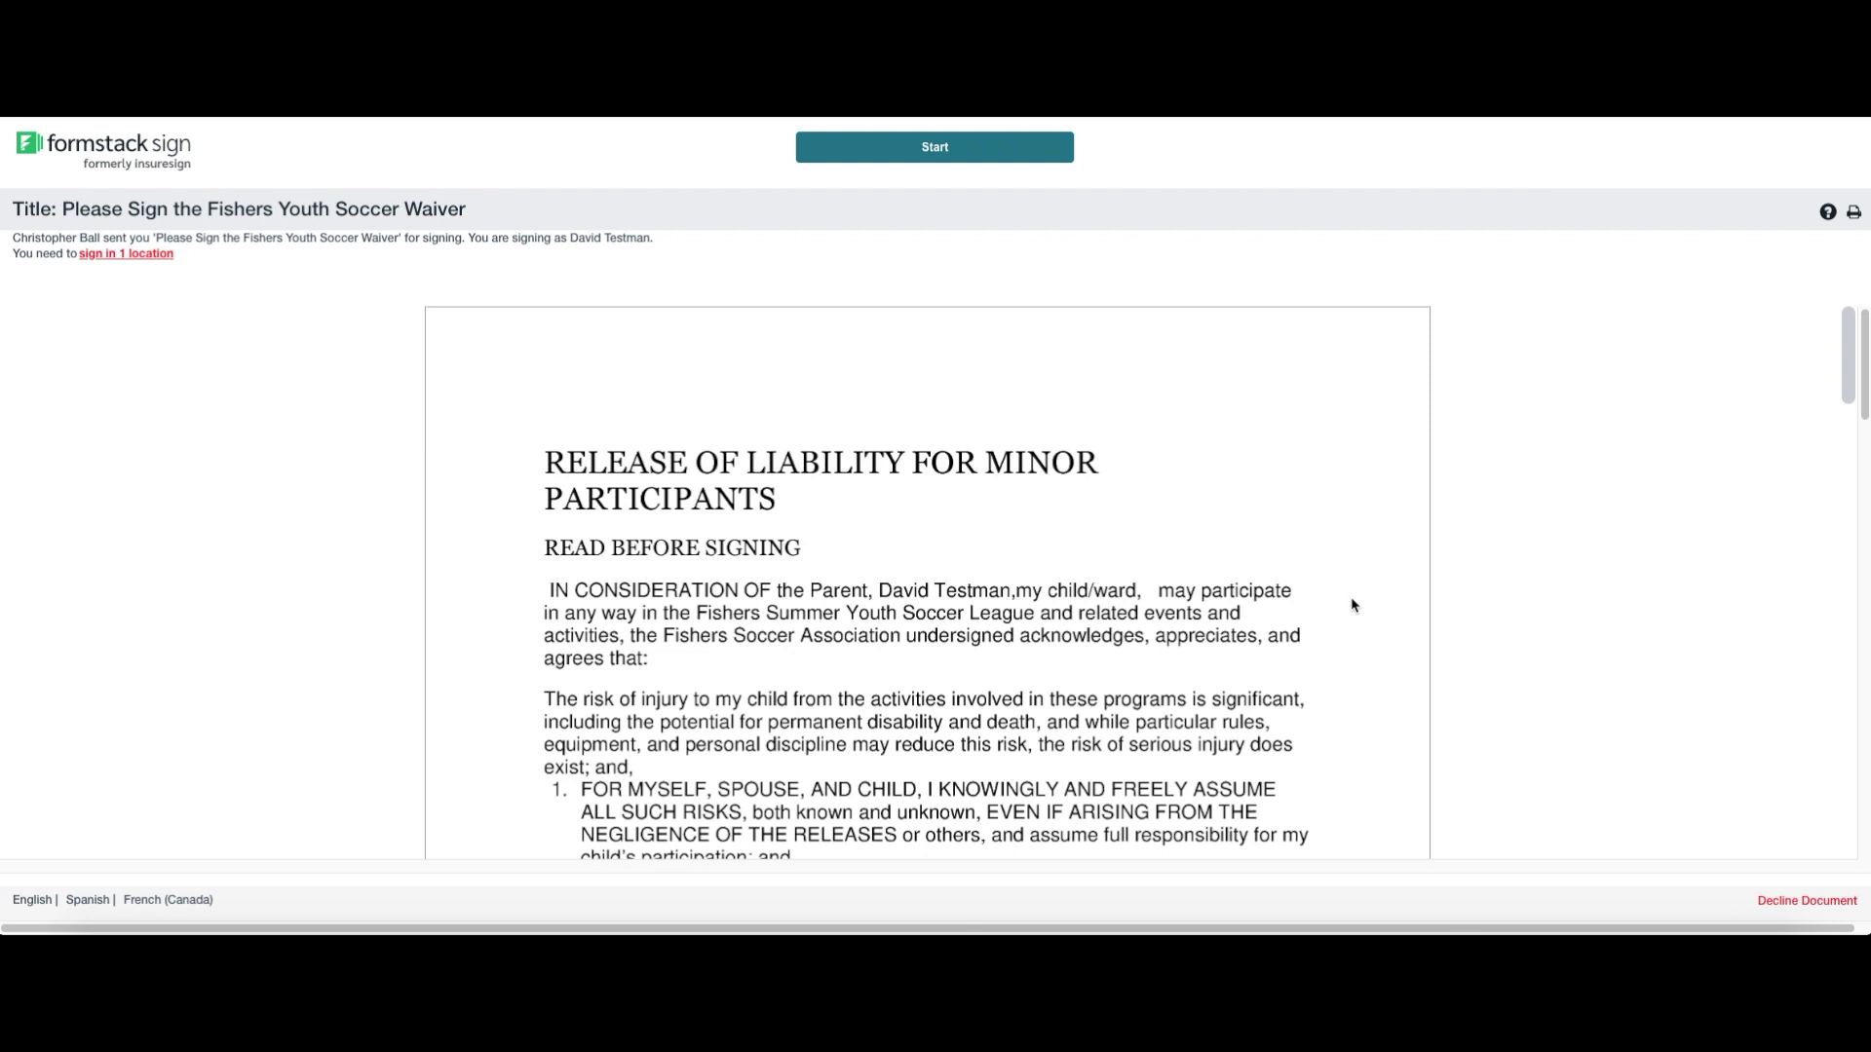
Read the Release of Liability waiver down to the parent/guardian Click to Sign box on page two
scroll(1344, 618, "down", 1)
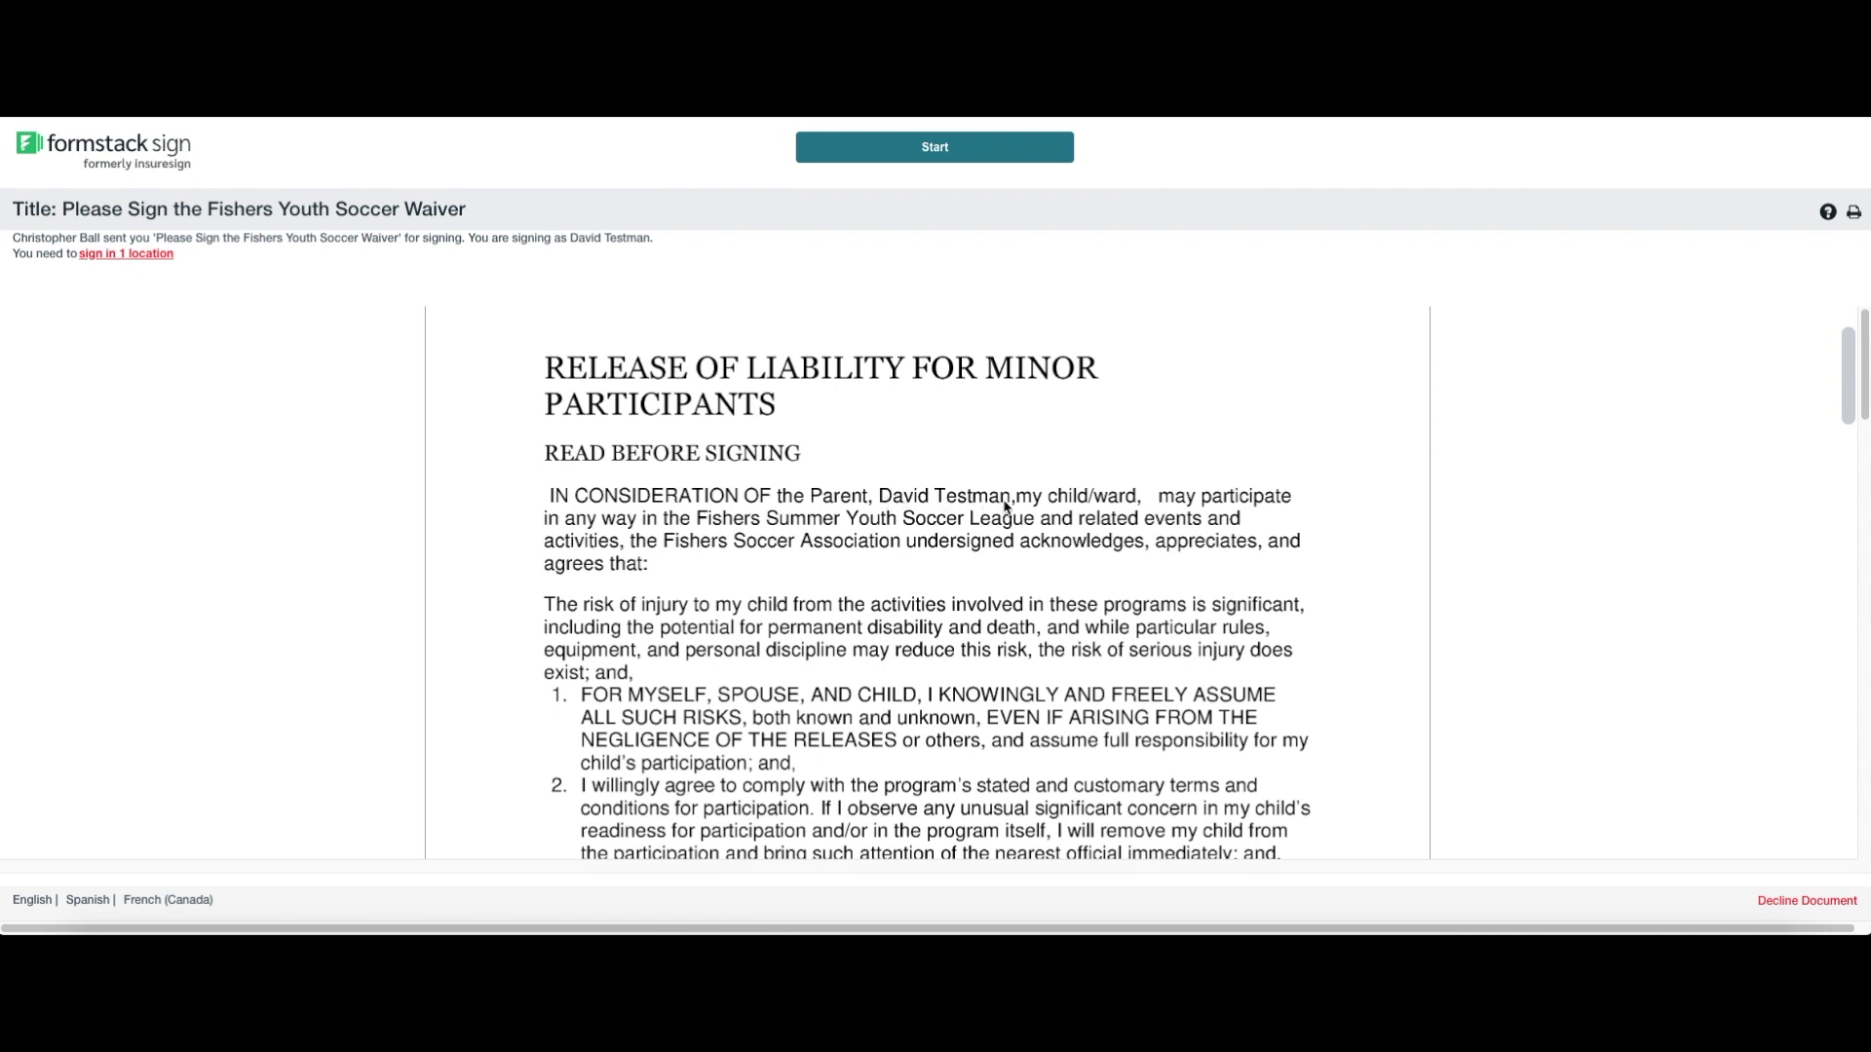
scroll(1247, 567, "down", 1)
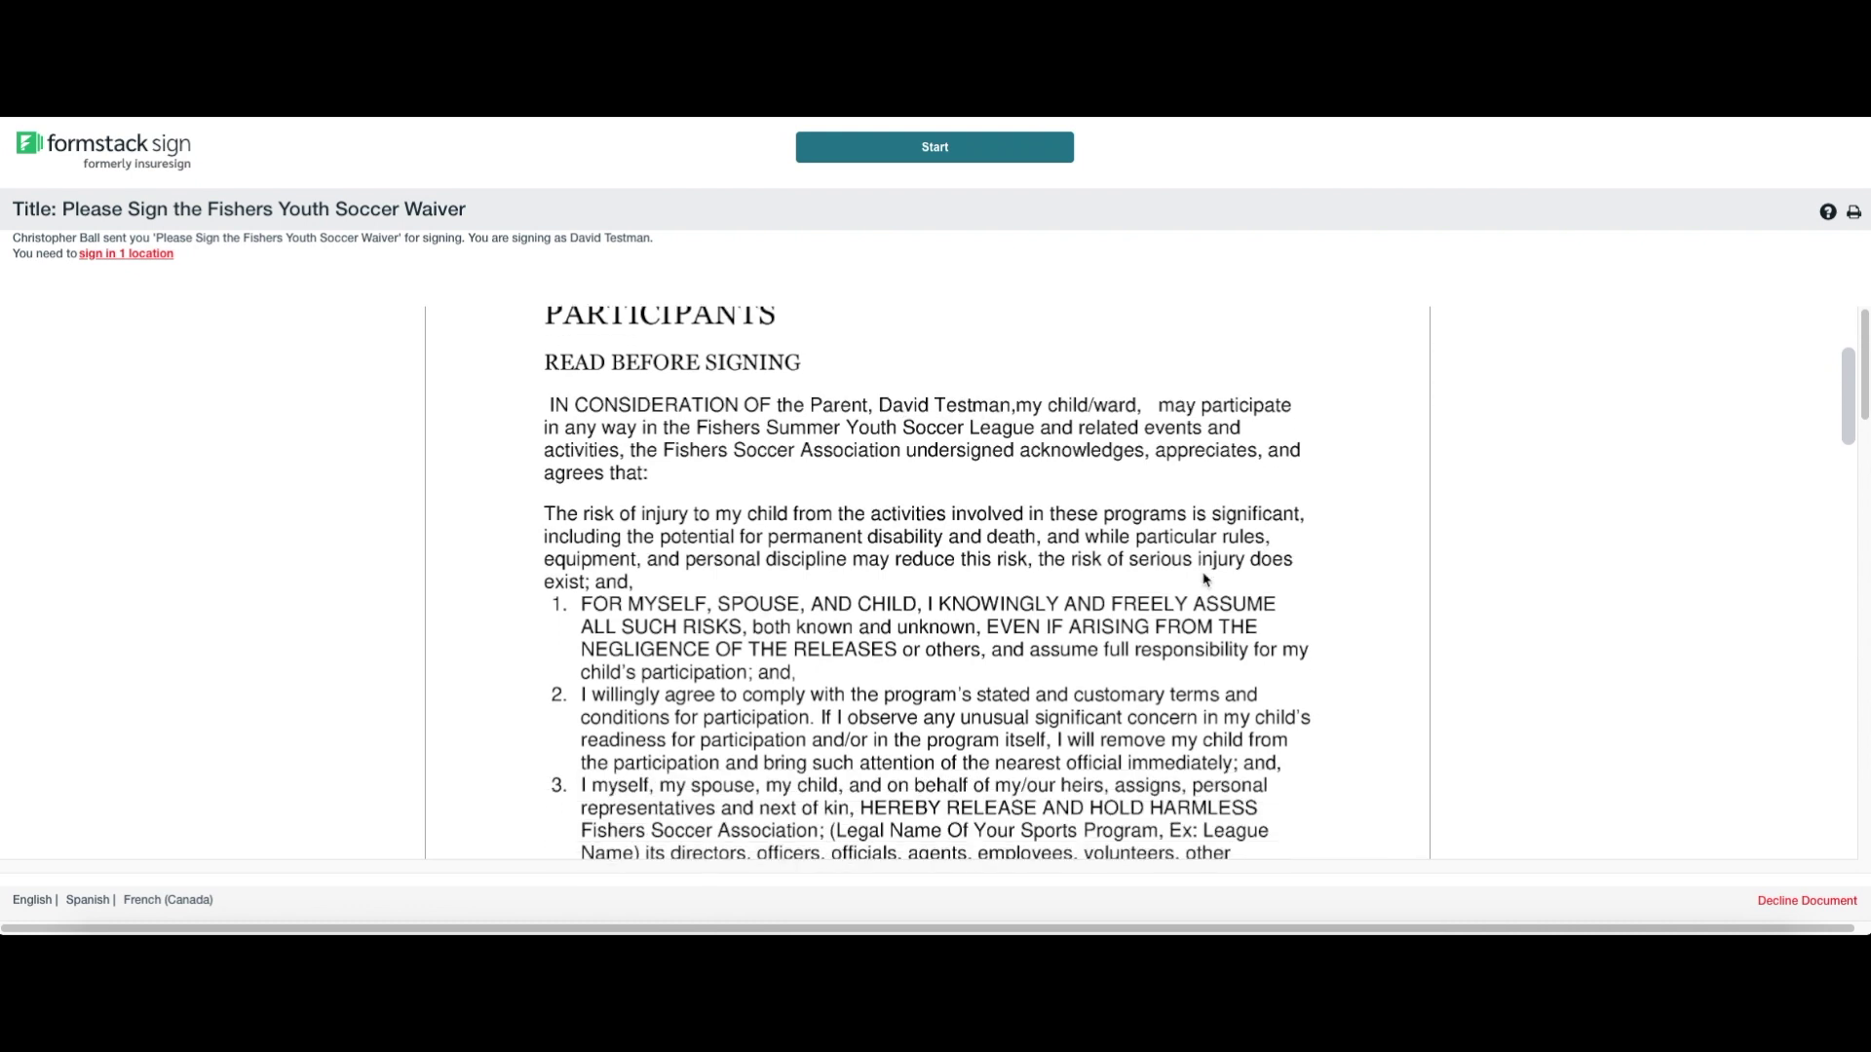
scroll(1205, 580, "down", 7)
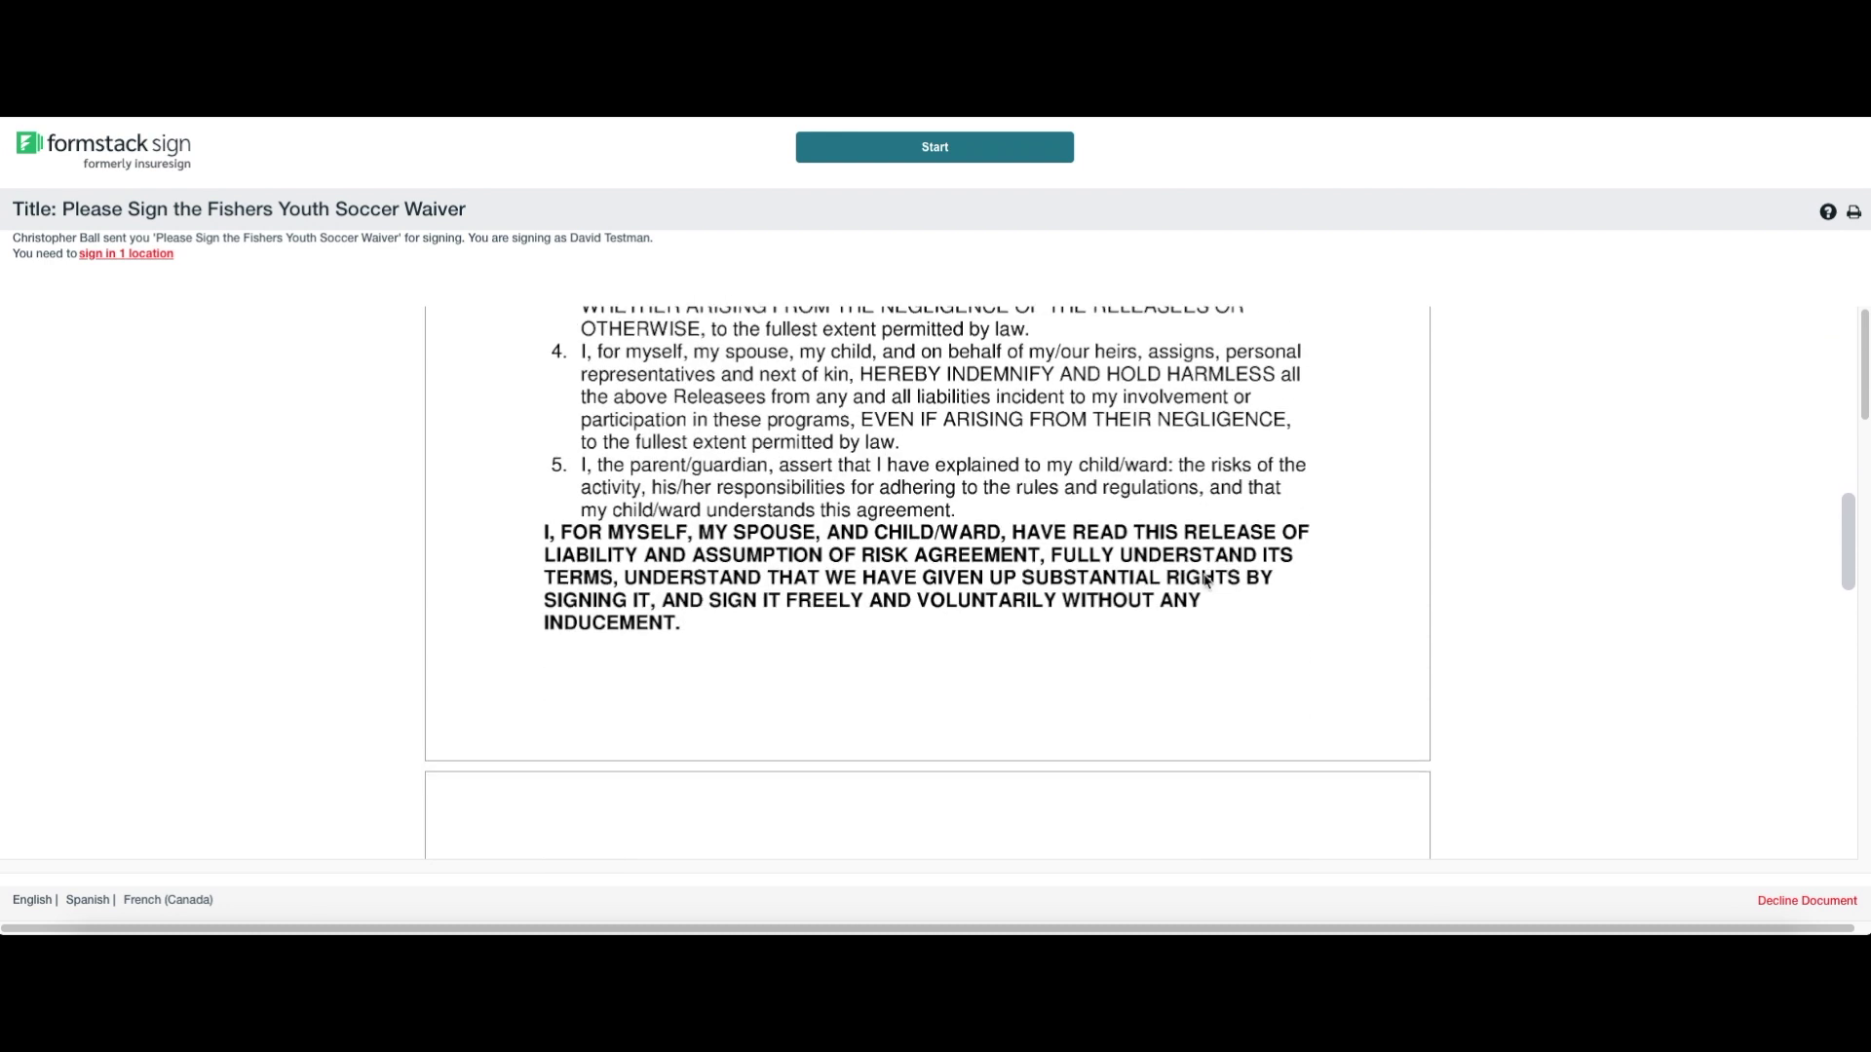
scroll(1205, 581, "down", 3)
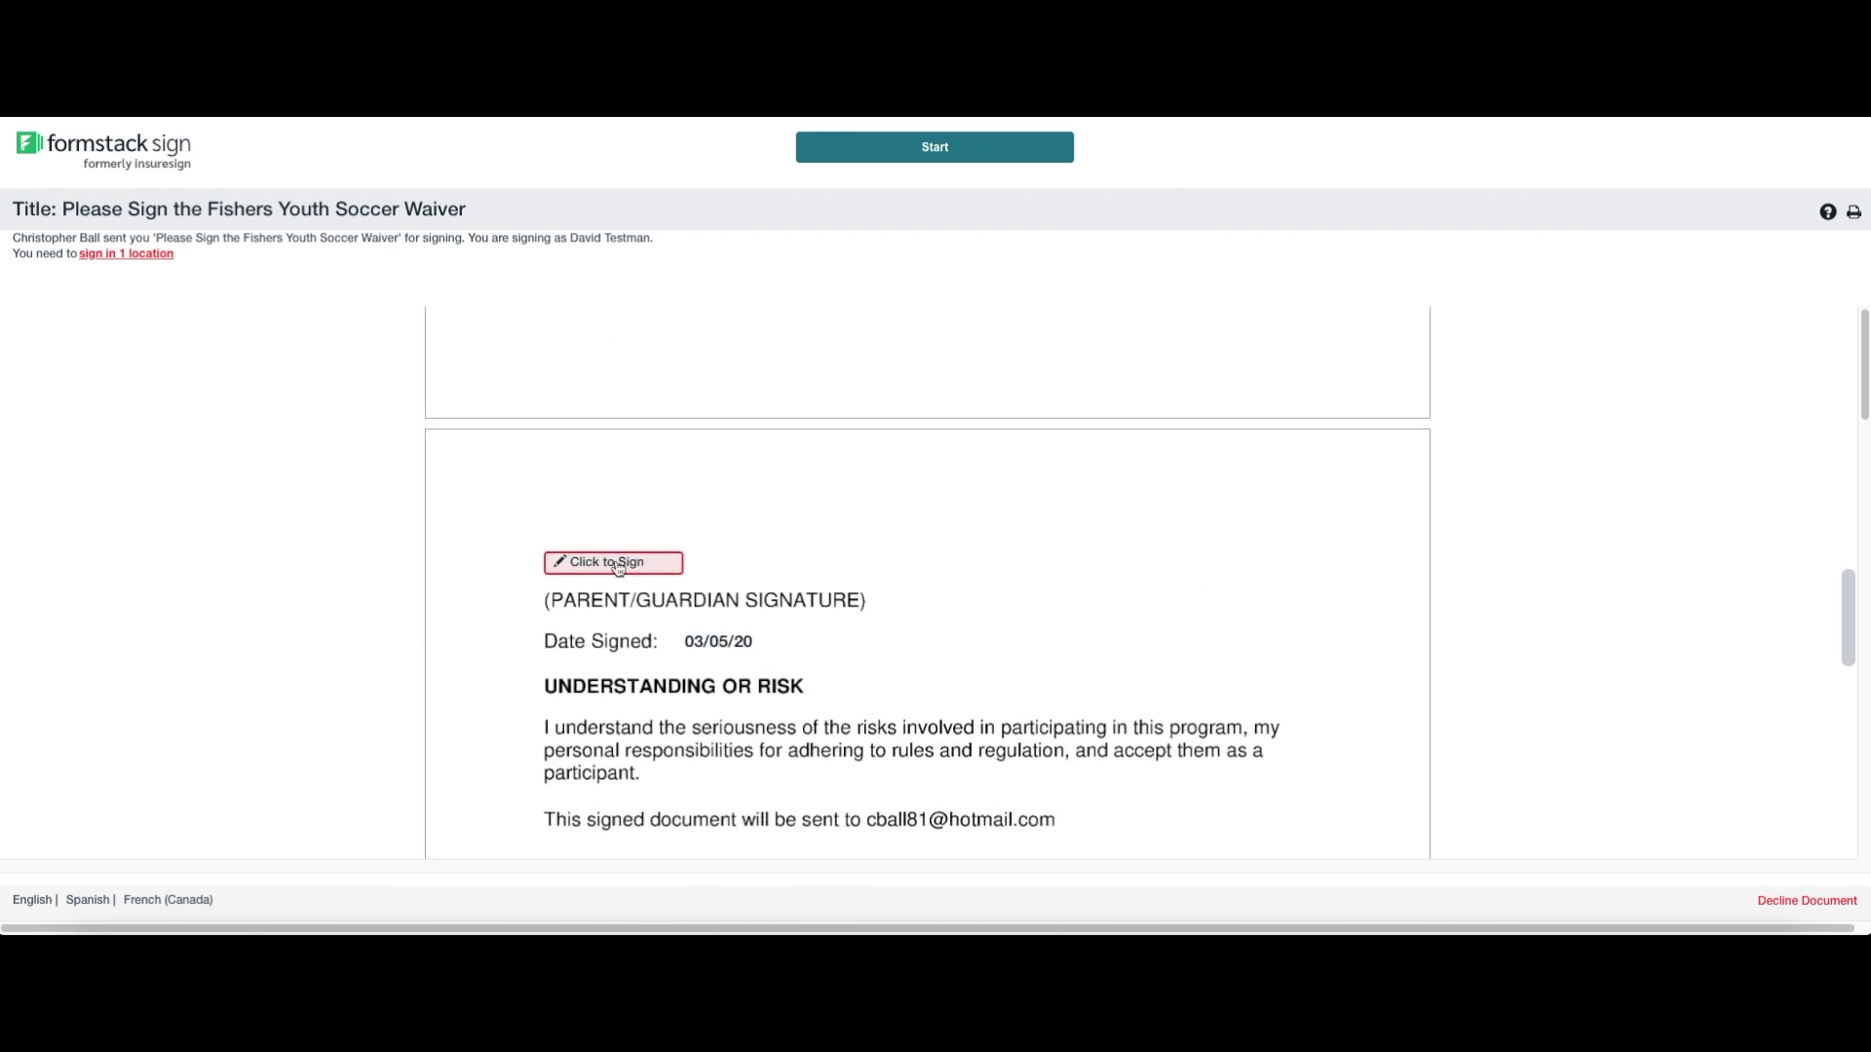
Apply a typed script signature at the parent/guardian spot and submit the waiver with electronic consent
left_click(613, 564)
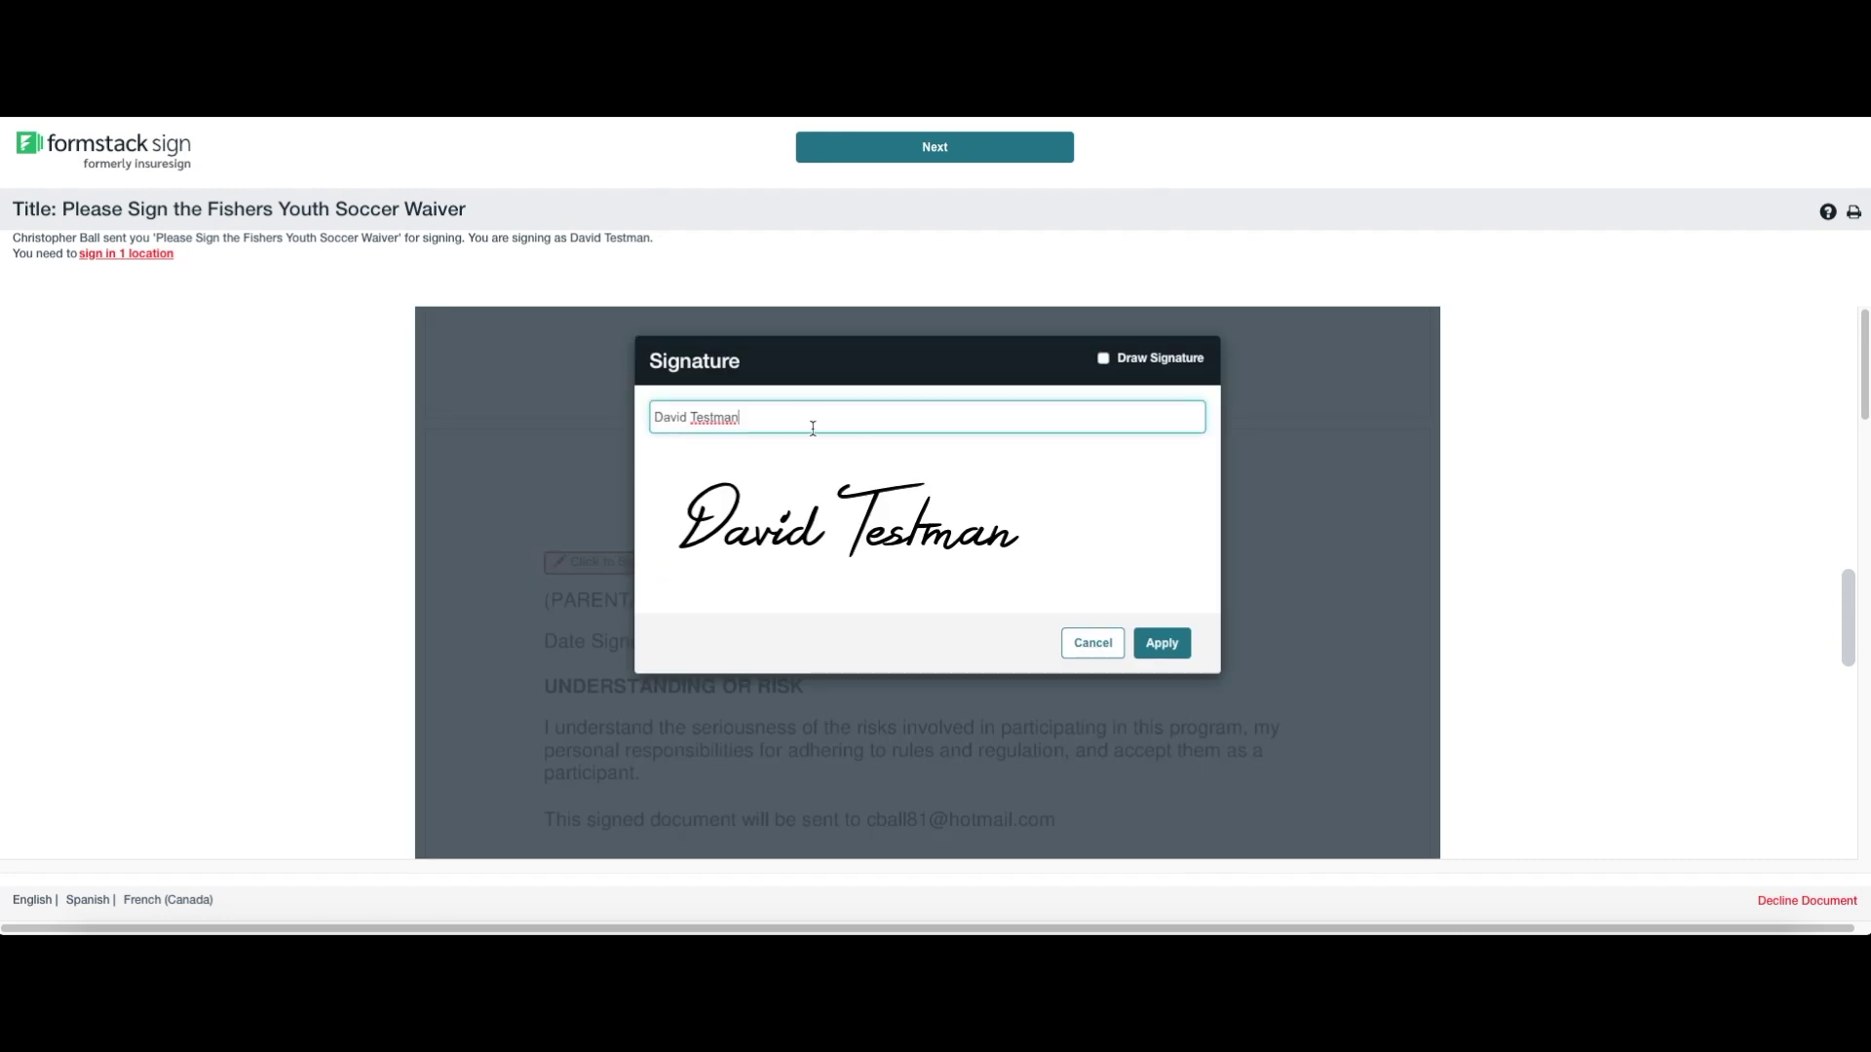
left_click(1105, 360)
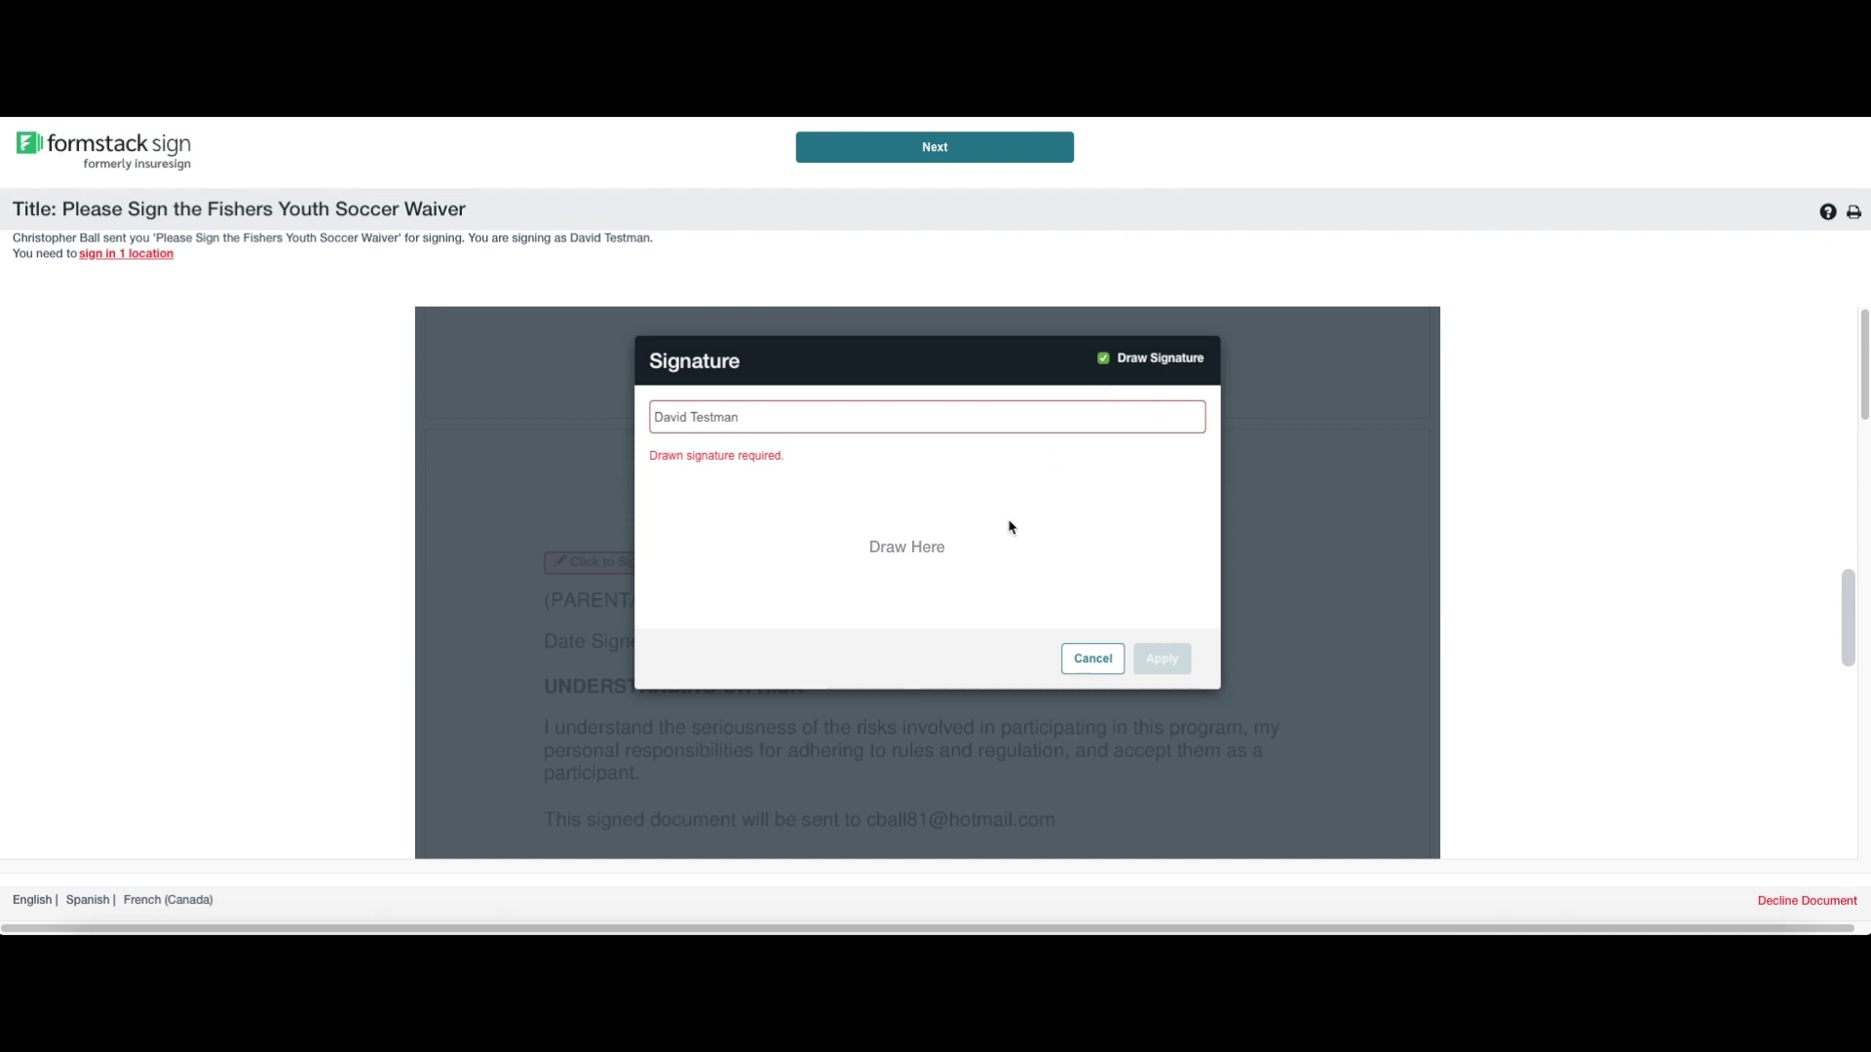
left_click(1105, 360)
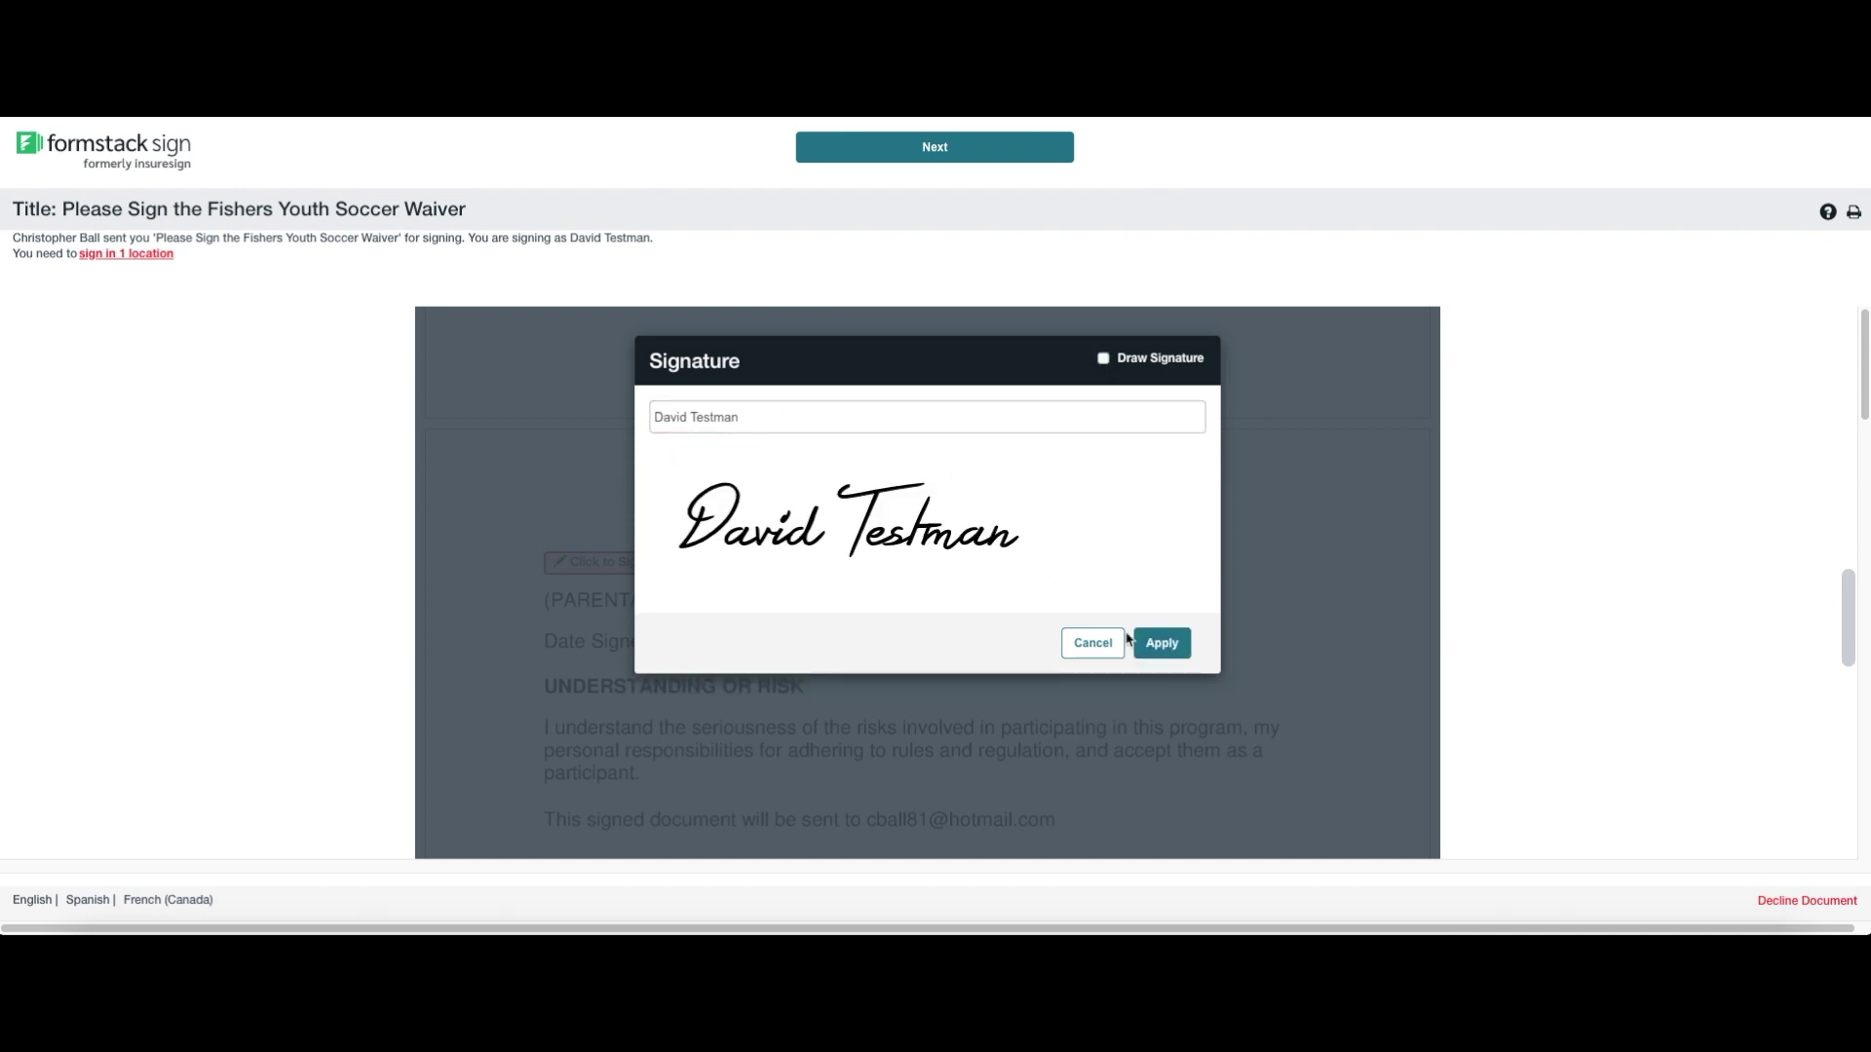
left_click(1162, 658)
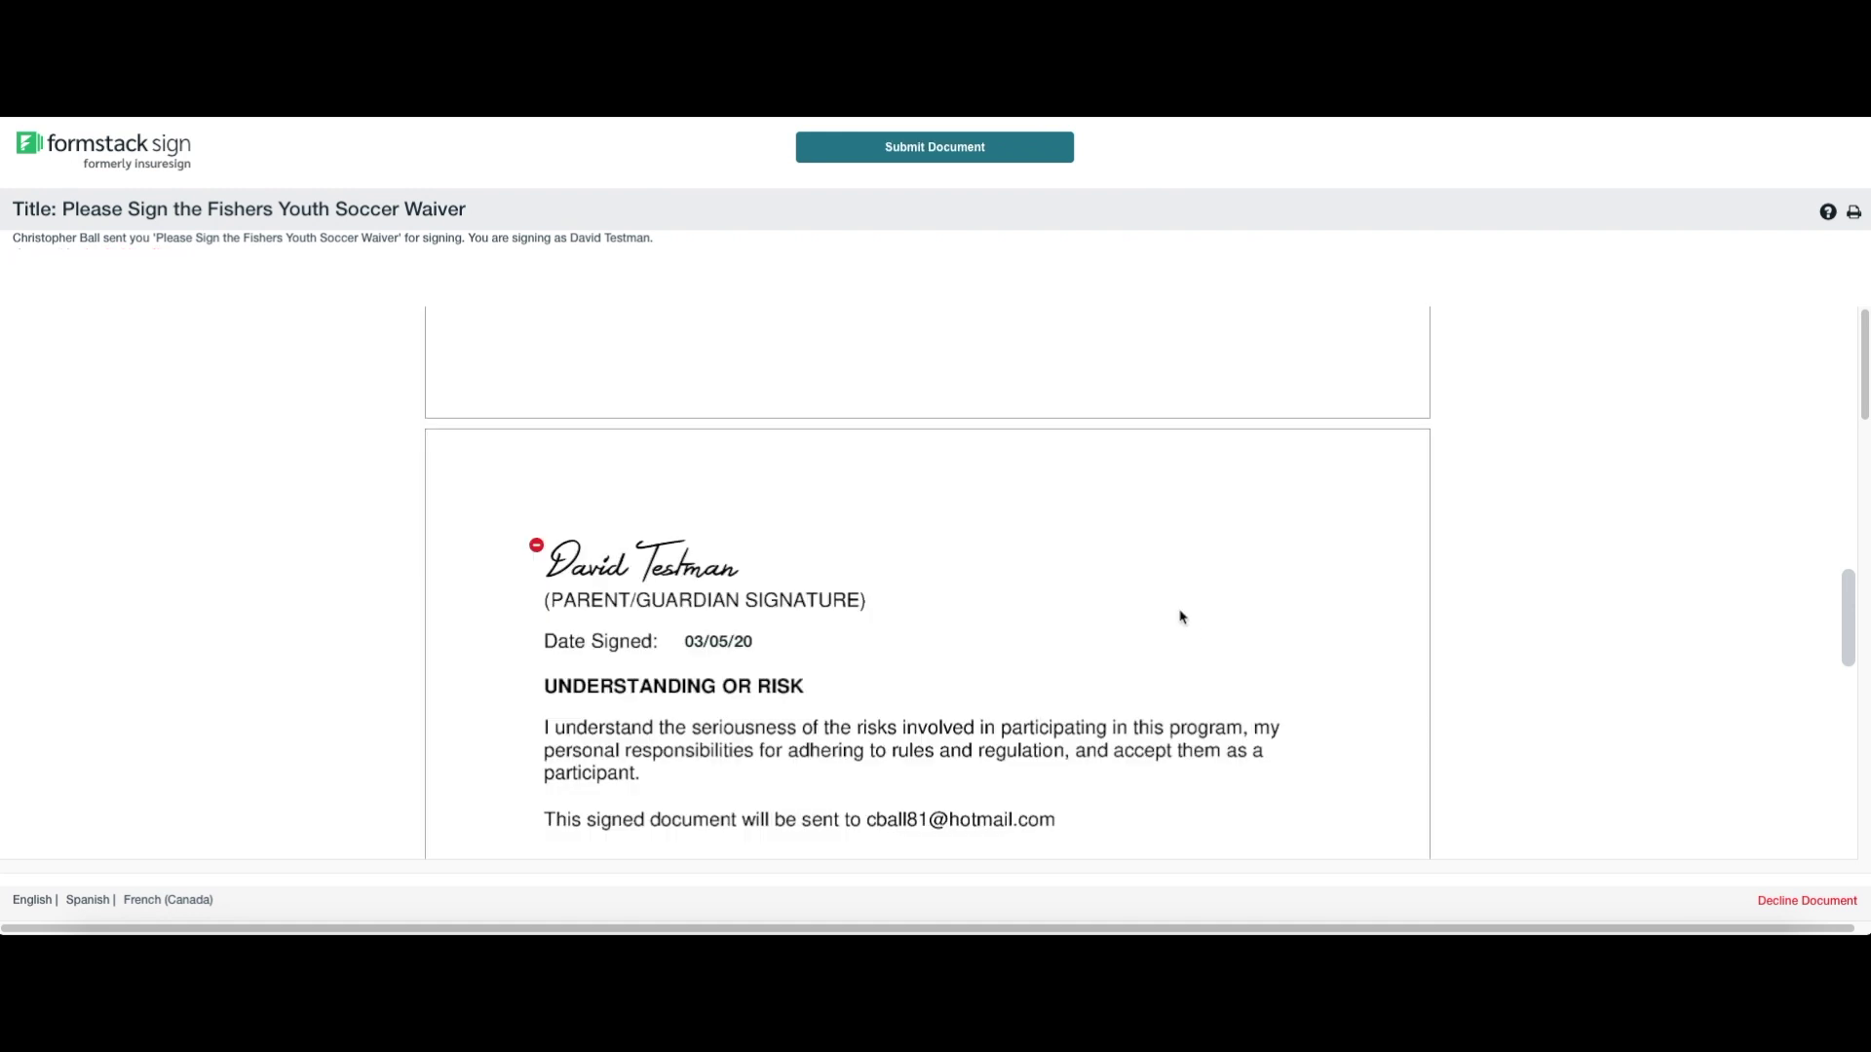
left_click(955, 154)
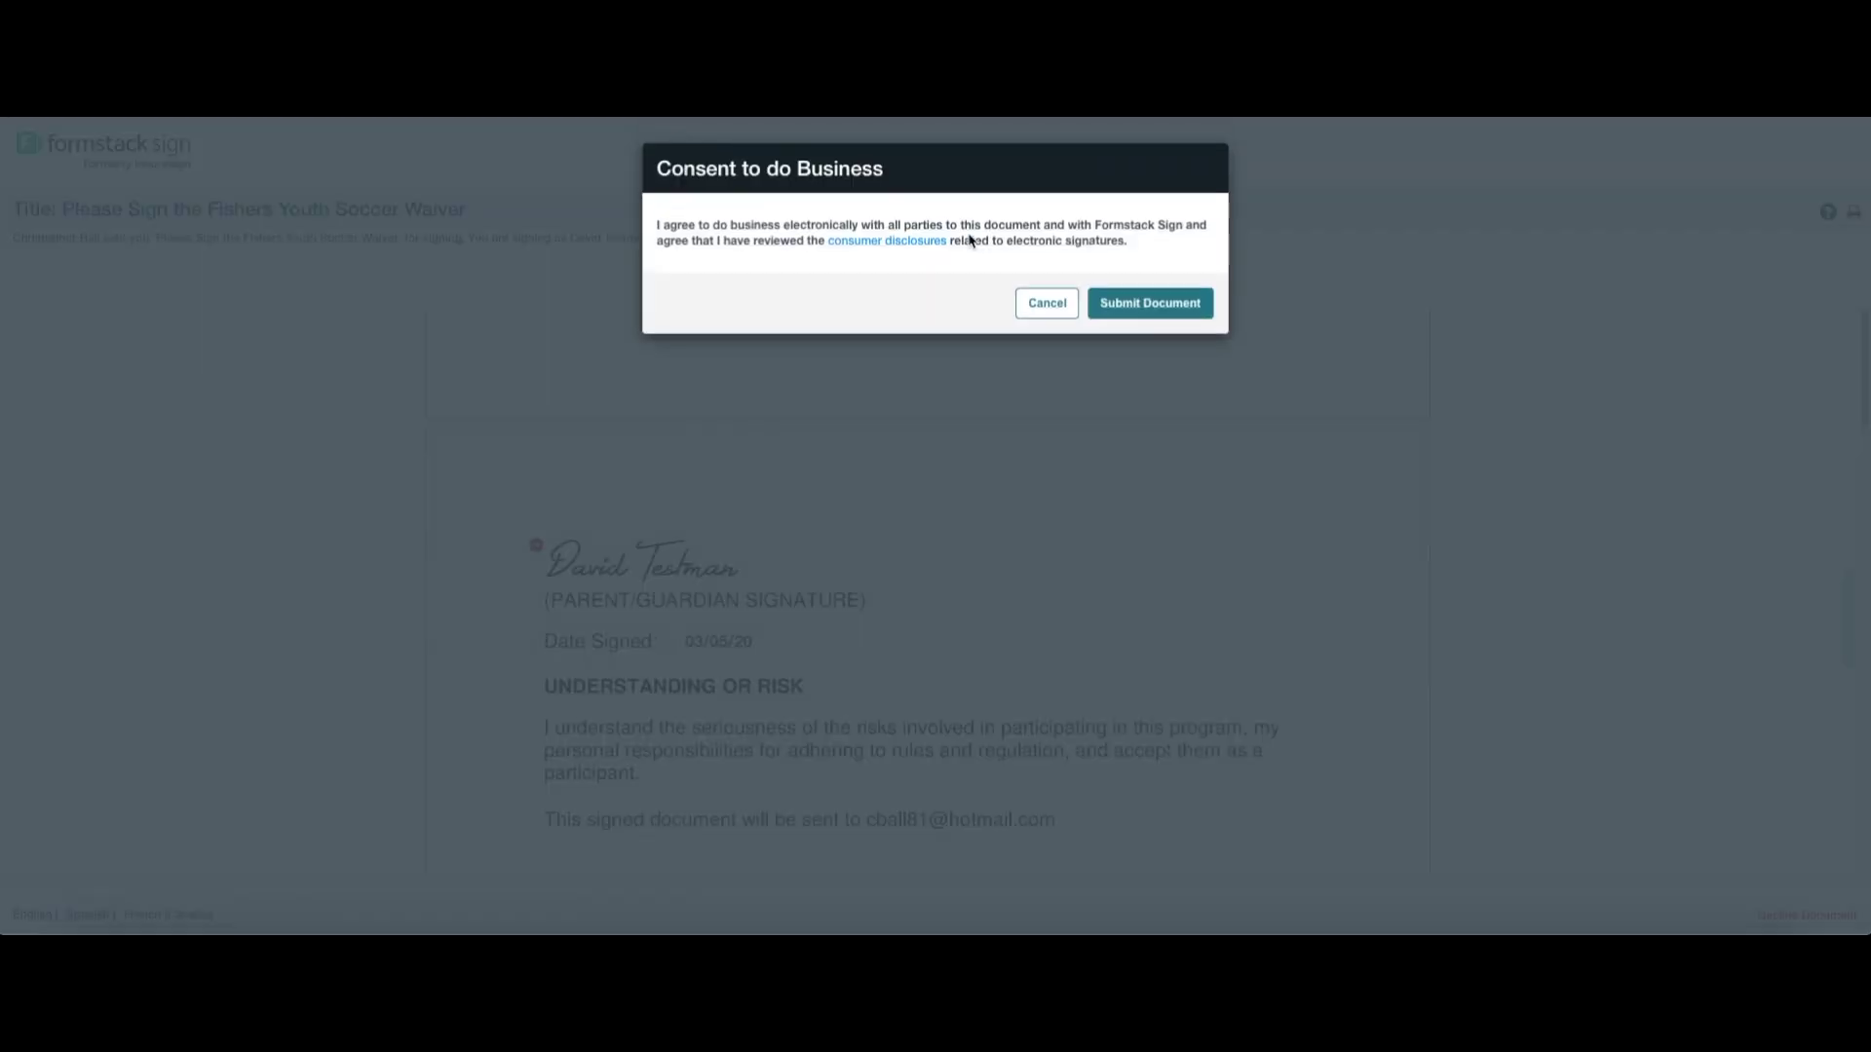
left_click(1148, 311)
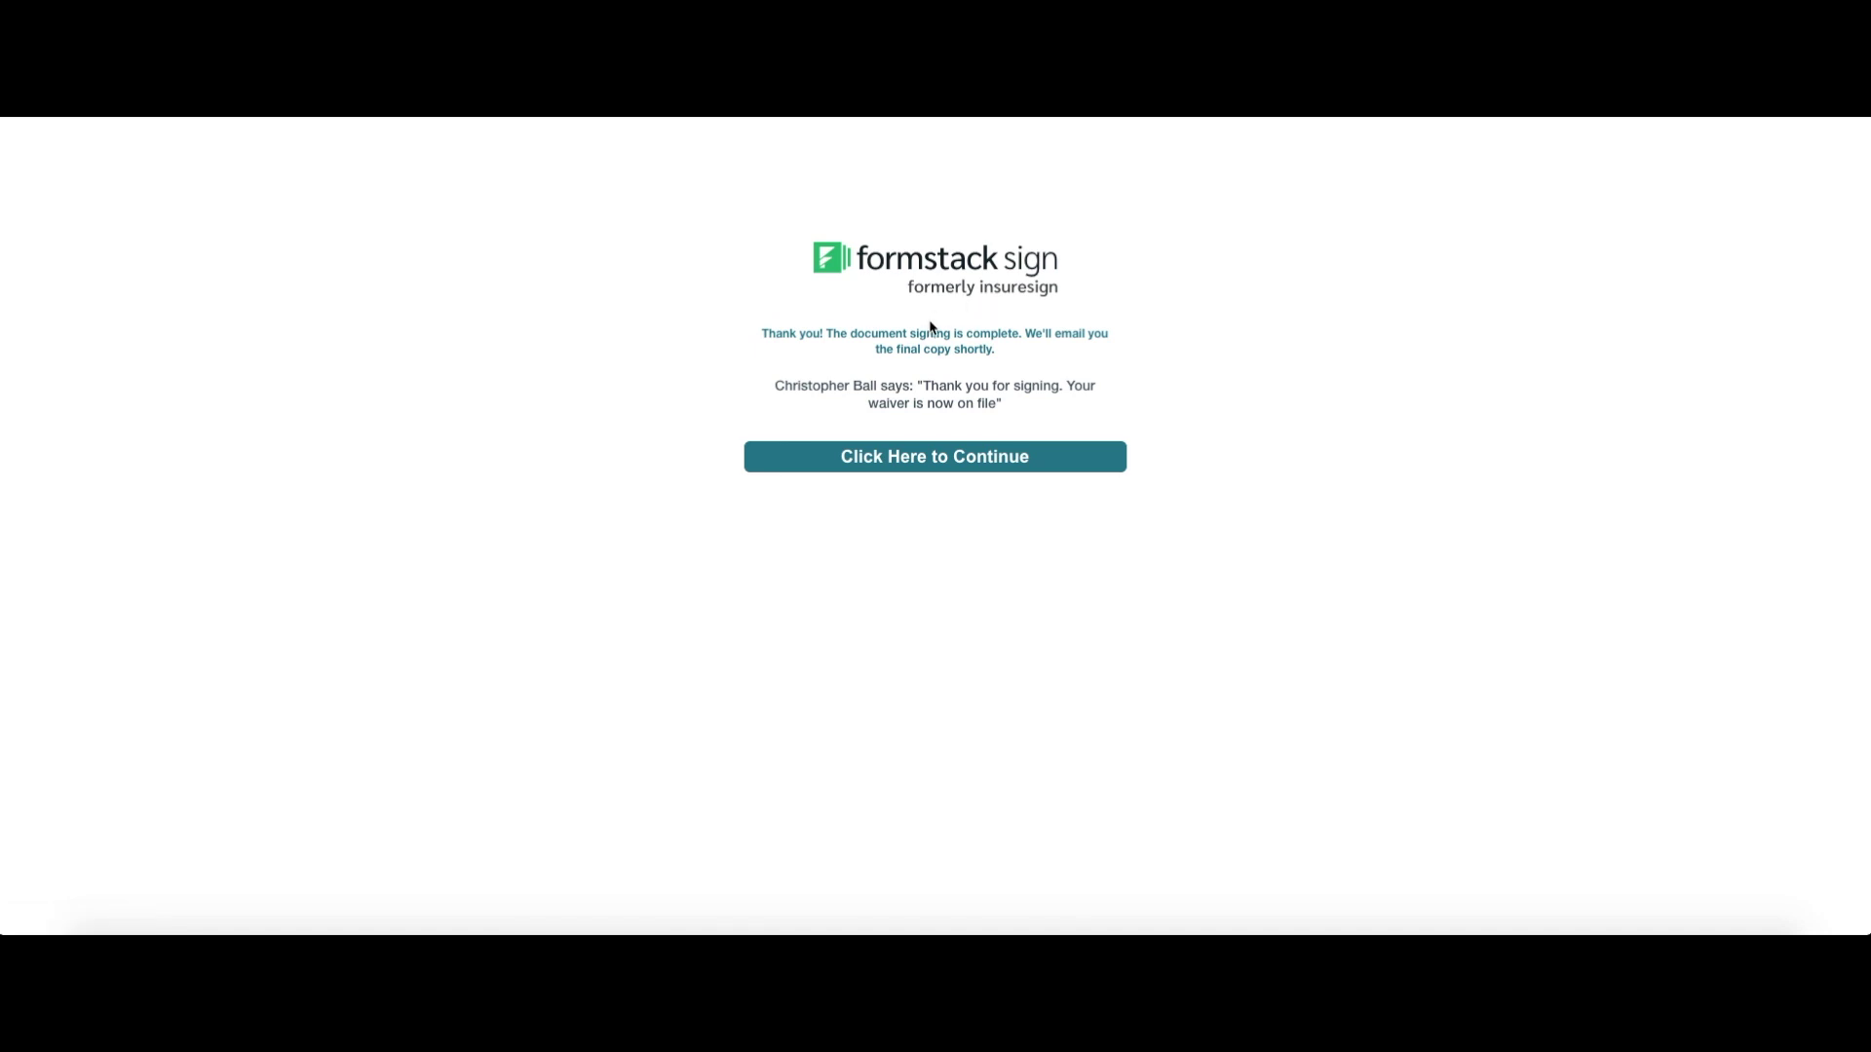
left_click(882, 281)
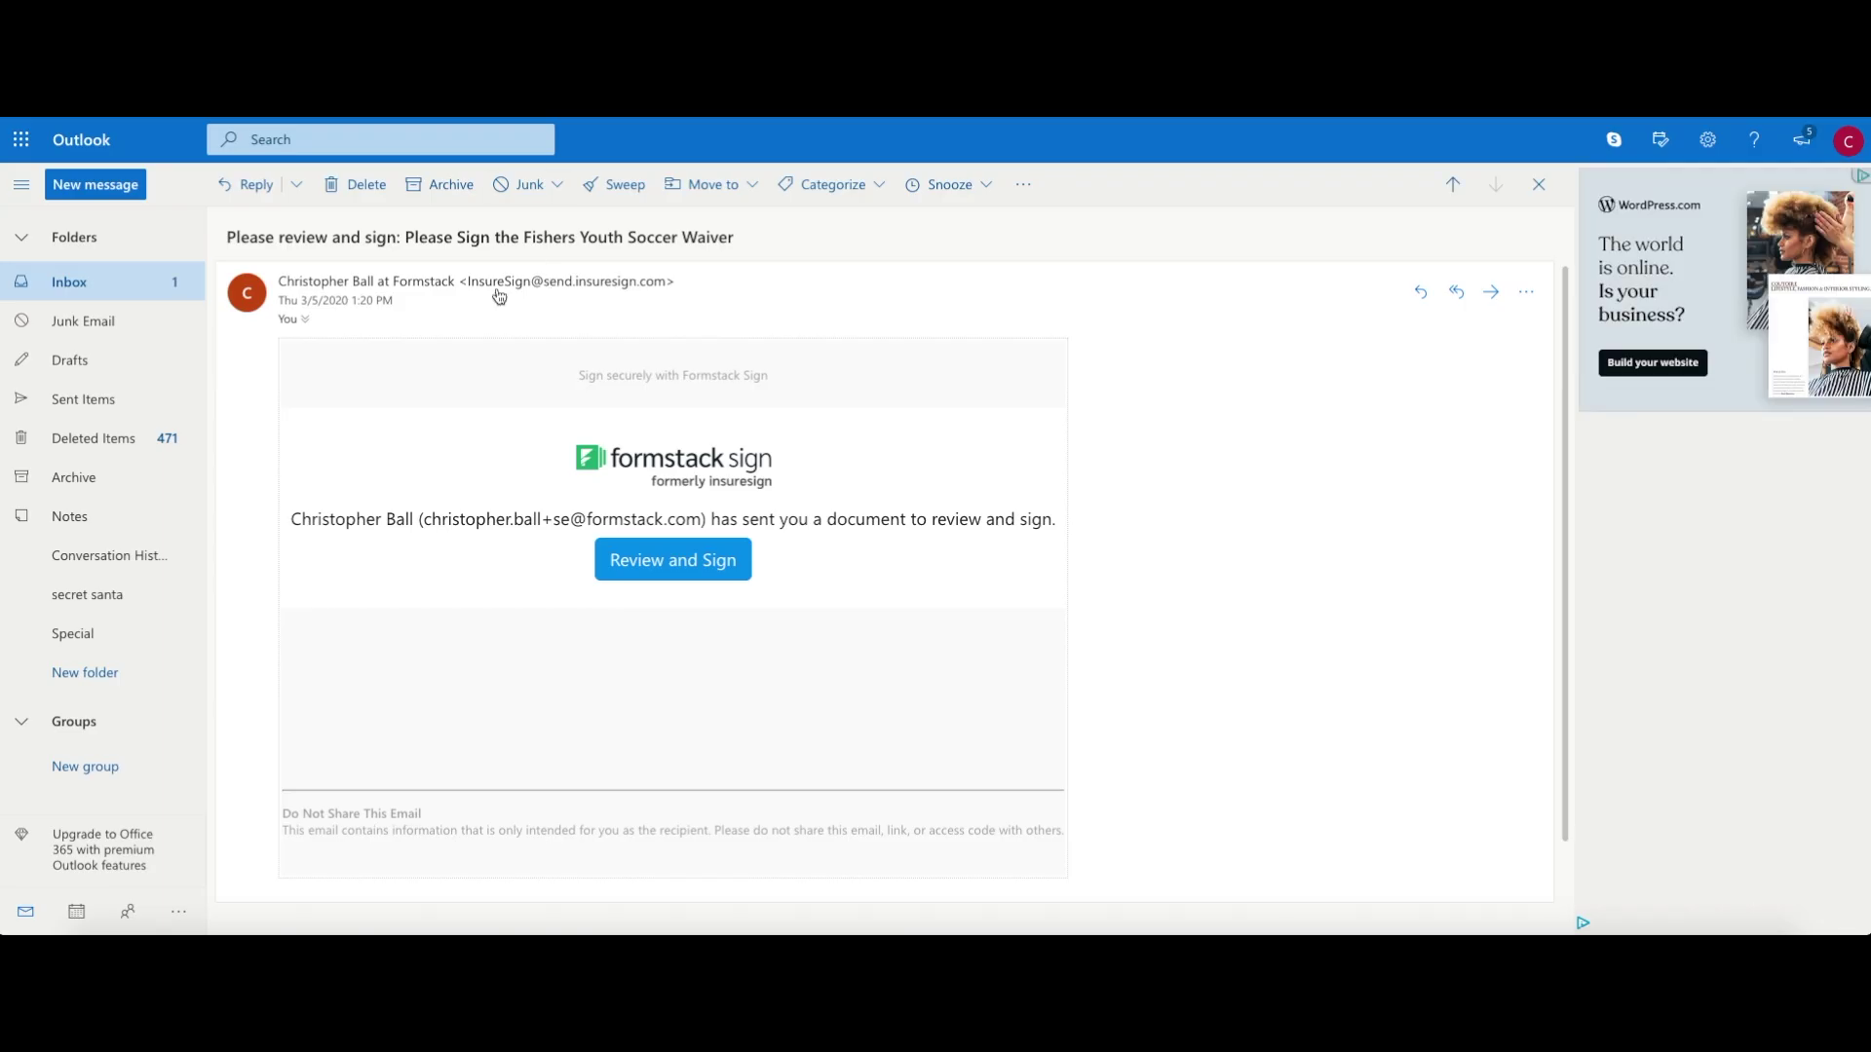
Open the 'Document signed: Please Sign the Fishers Youth Soccer Waiver' email and view its PDF attachment
left_click(70, 287)
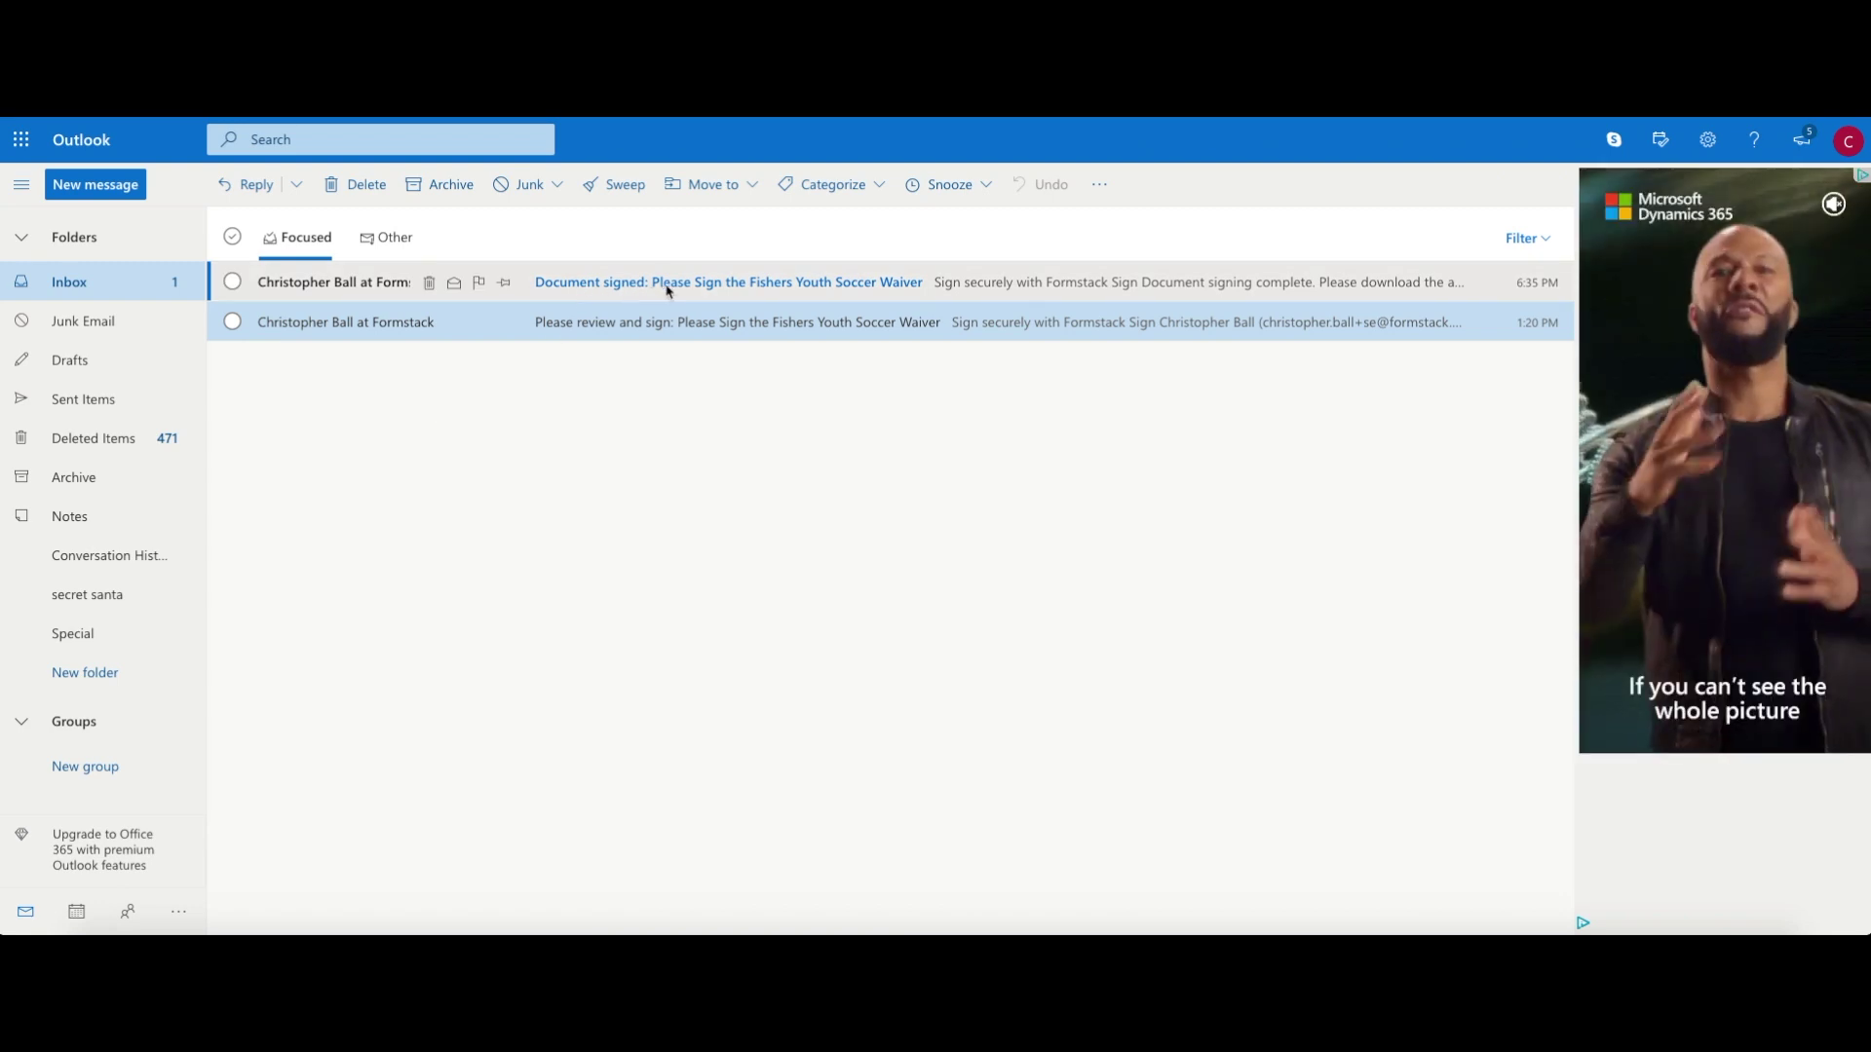
left_click(687, 283)
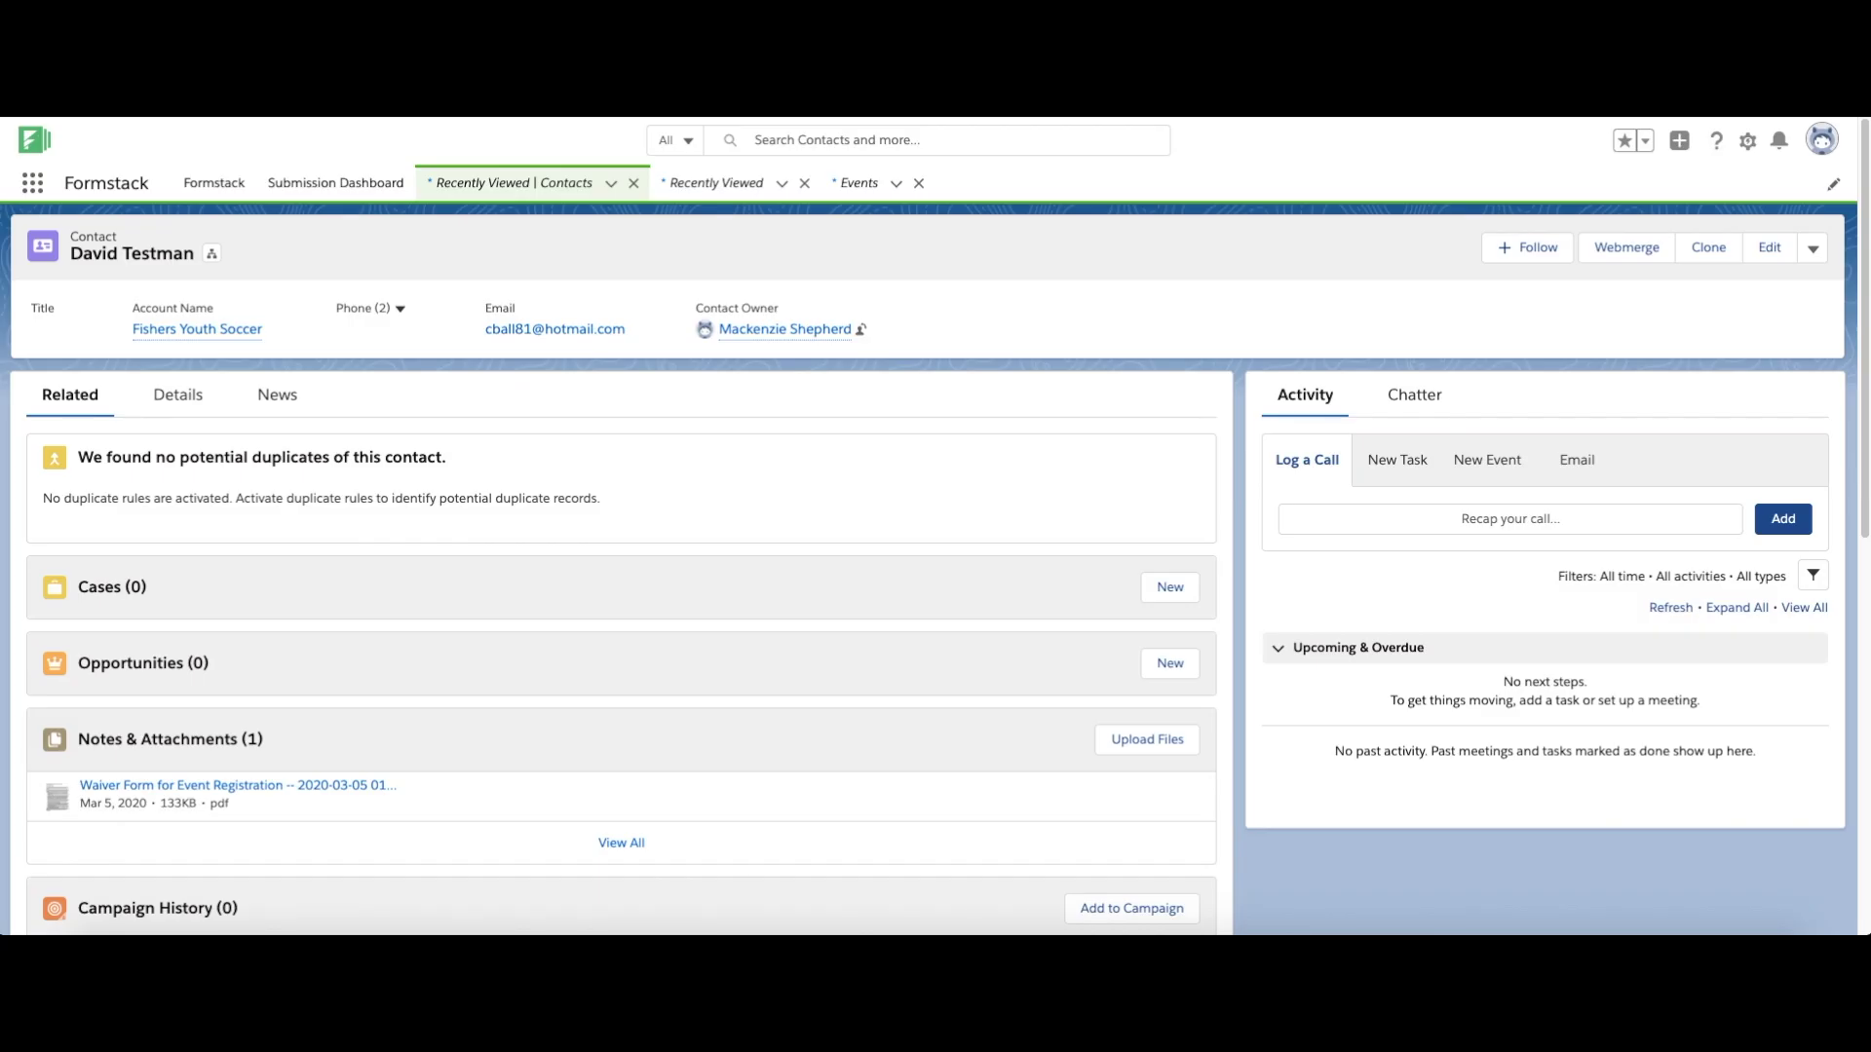
scroll(668, 614, "down", 1)
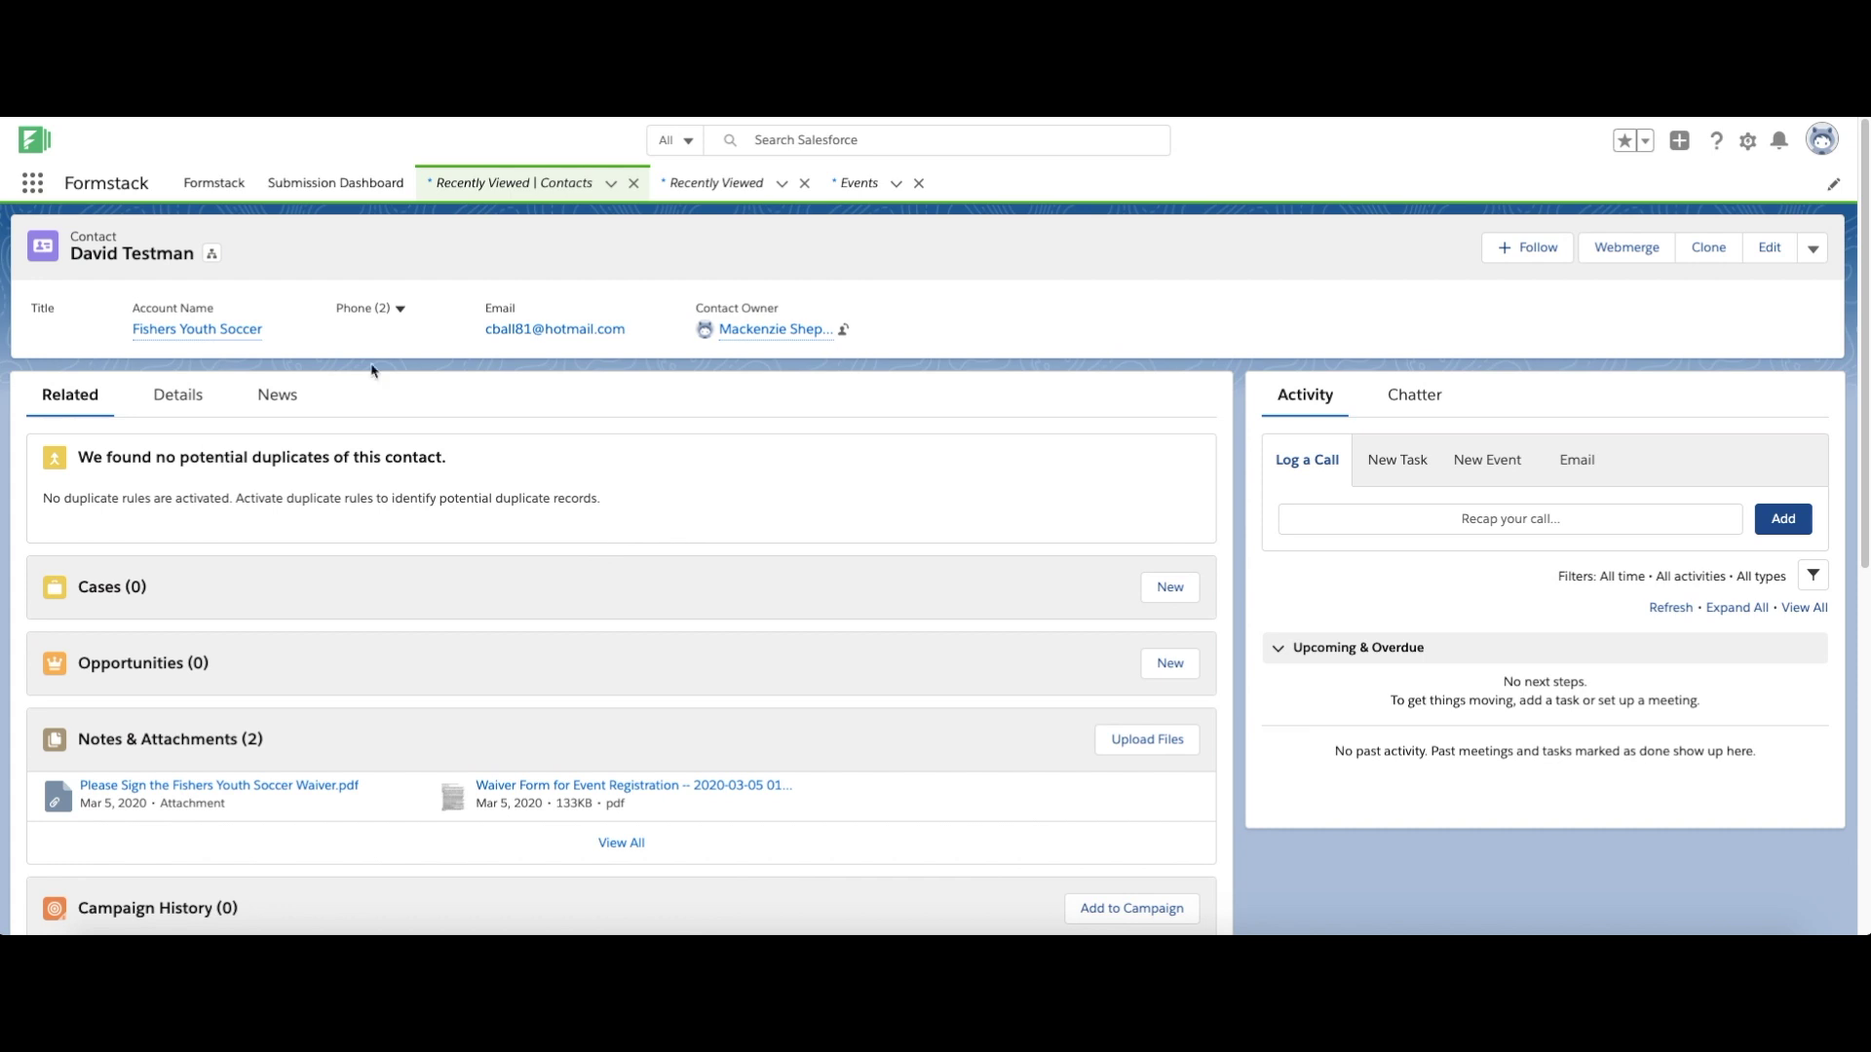
Scroll the contact record to Notes & Attachments, showing Please Sign the Fishers Youth Soccer Waiver.pdf
scroll(680, 516, "down", 3)
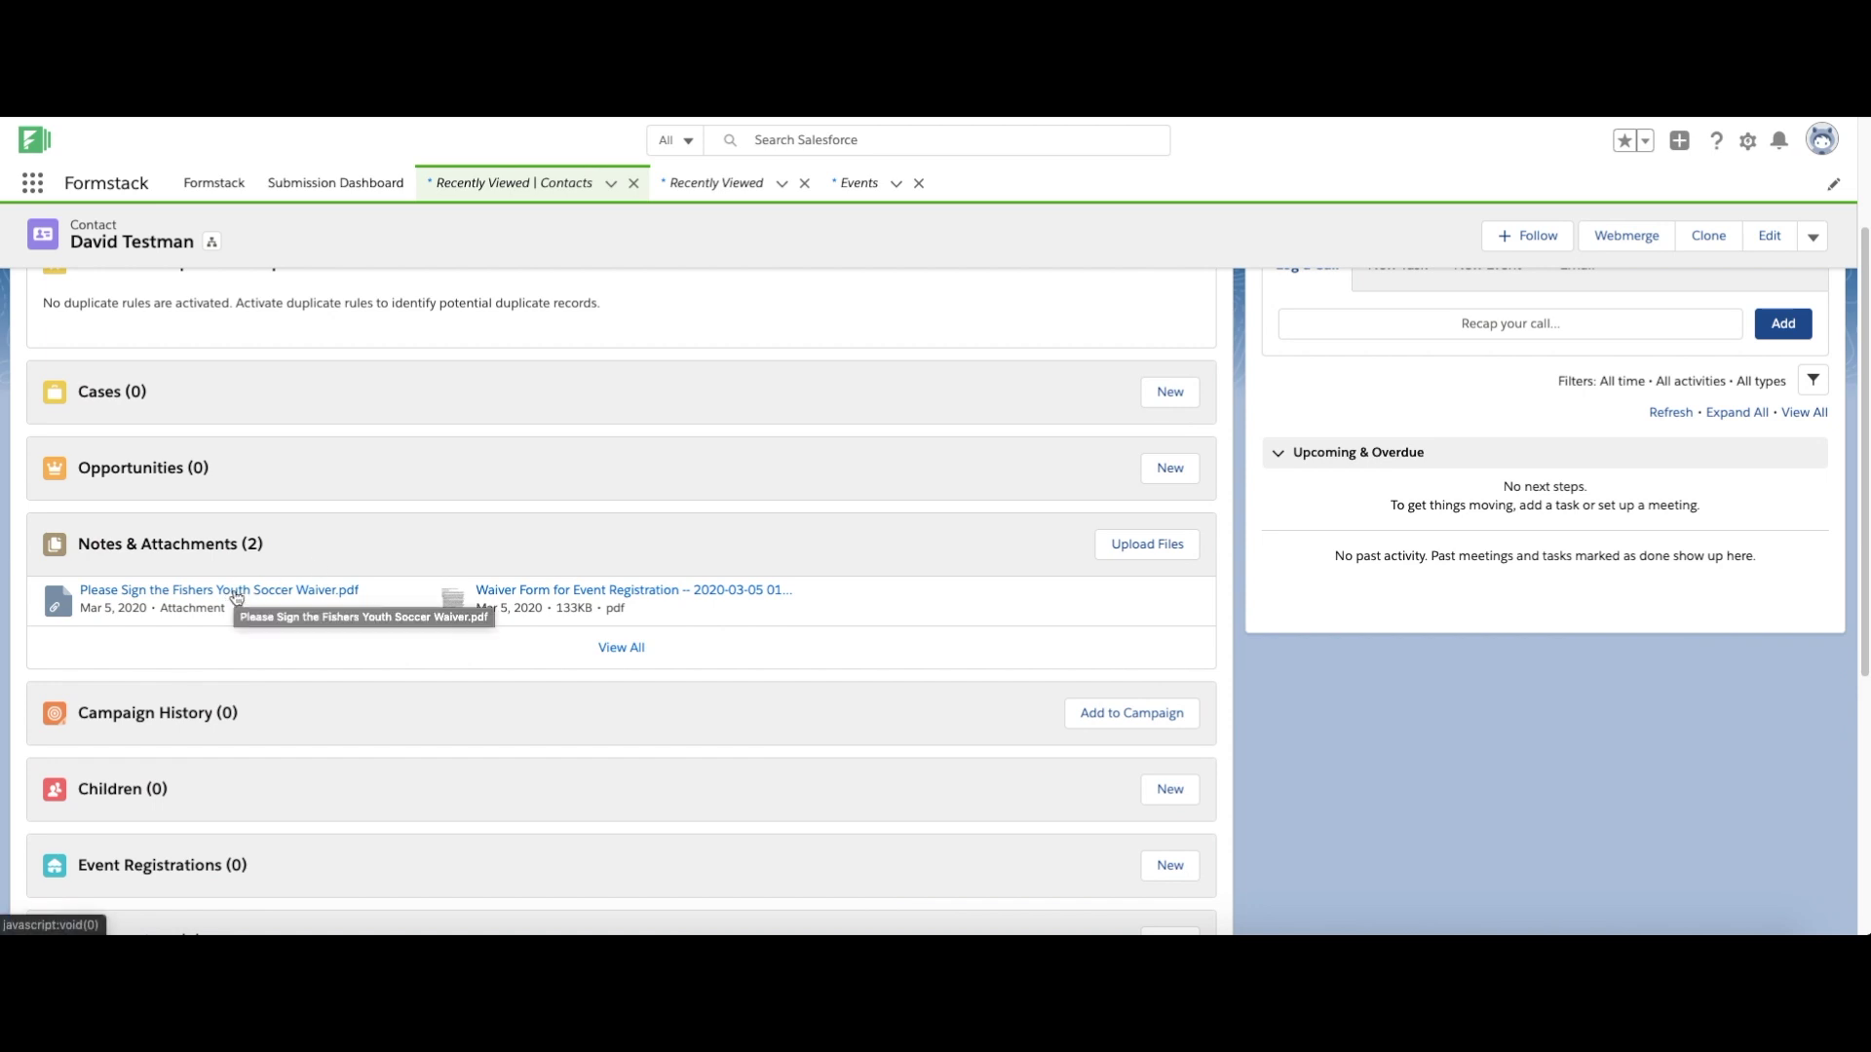
left_click(236, 598)
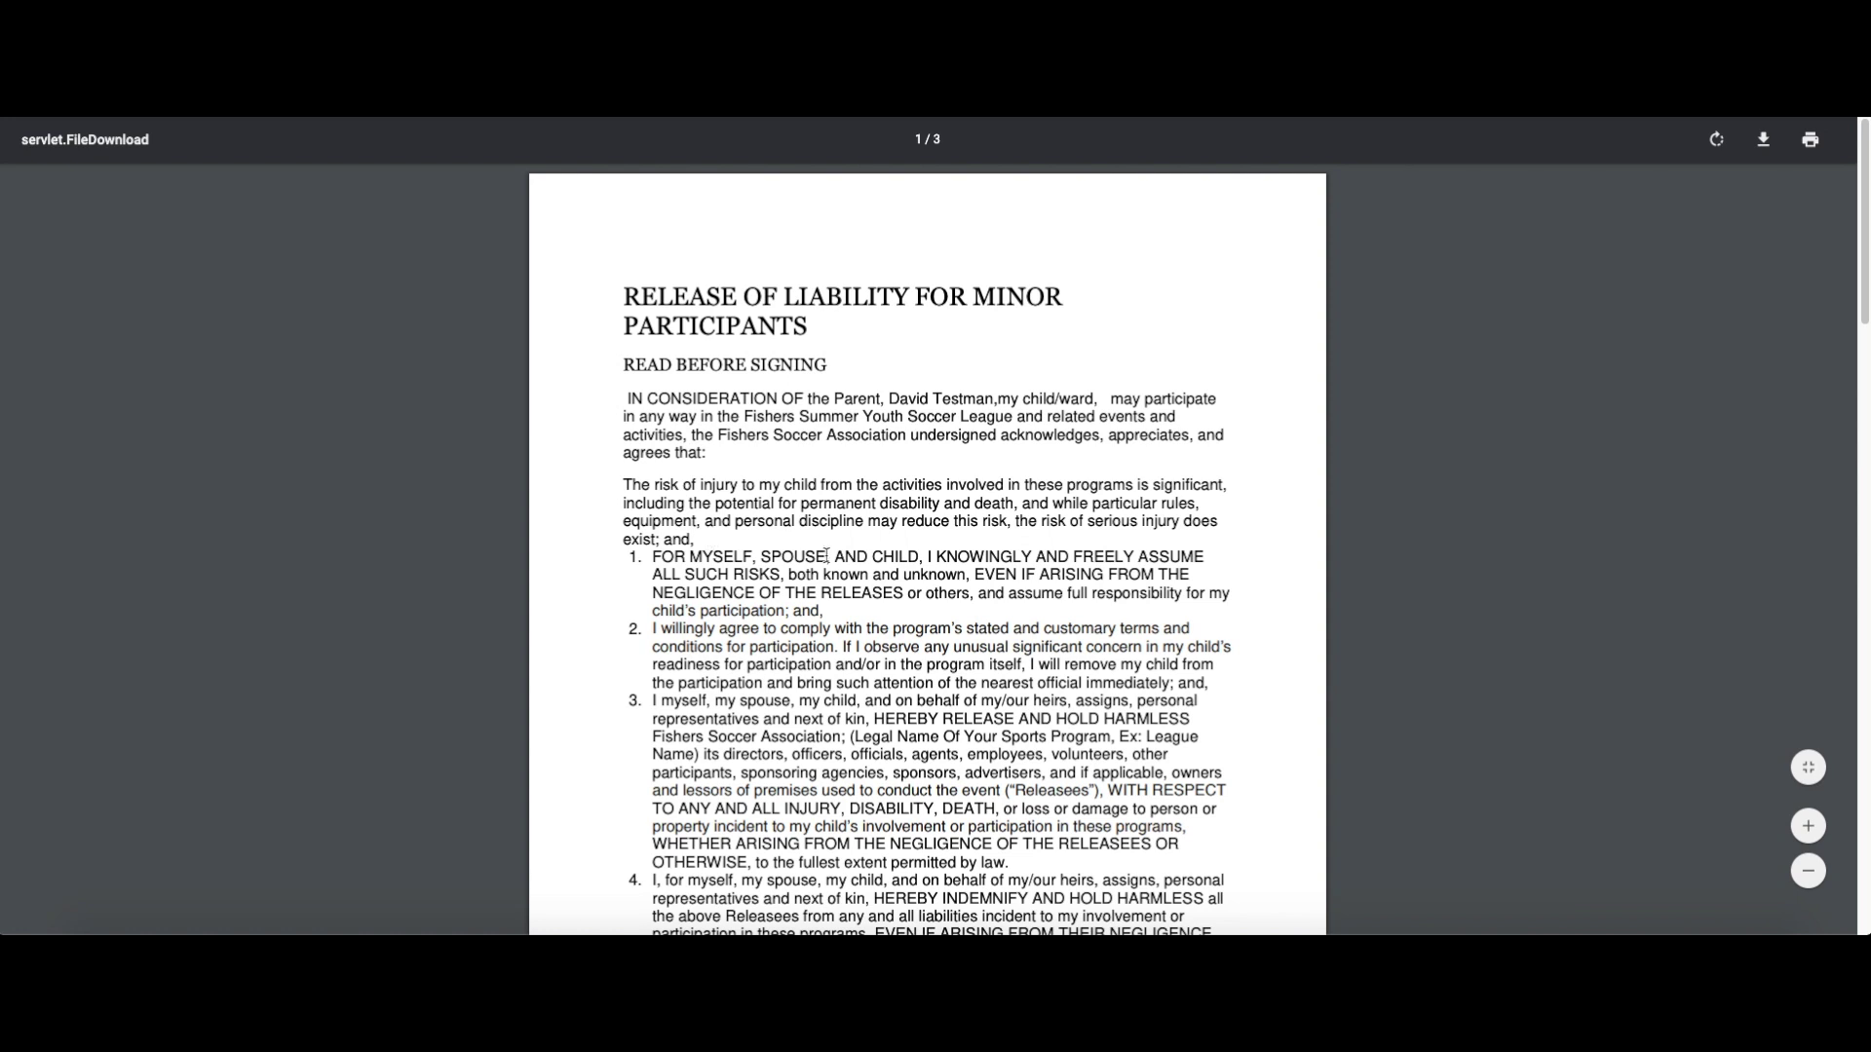
scroll(1007, 593, "down", 6)
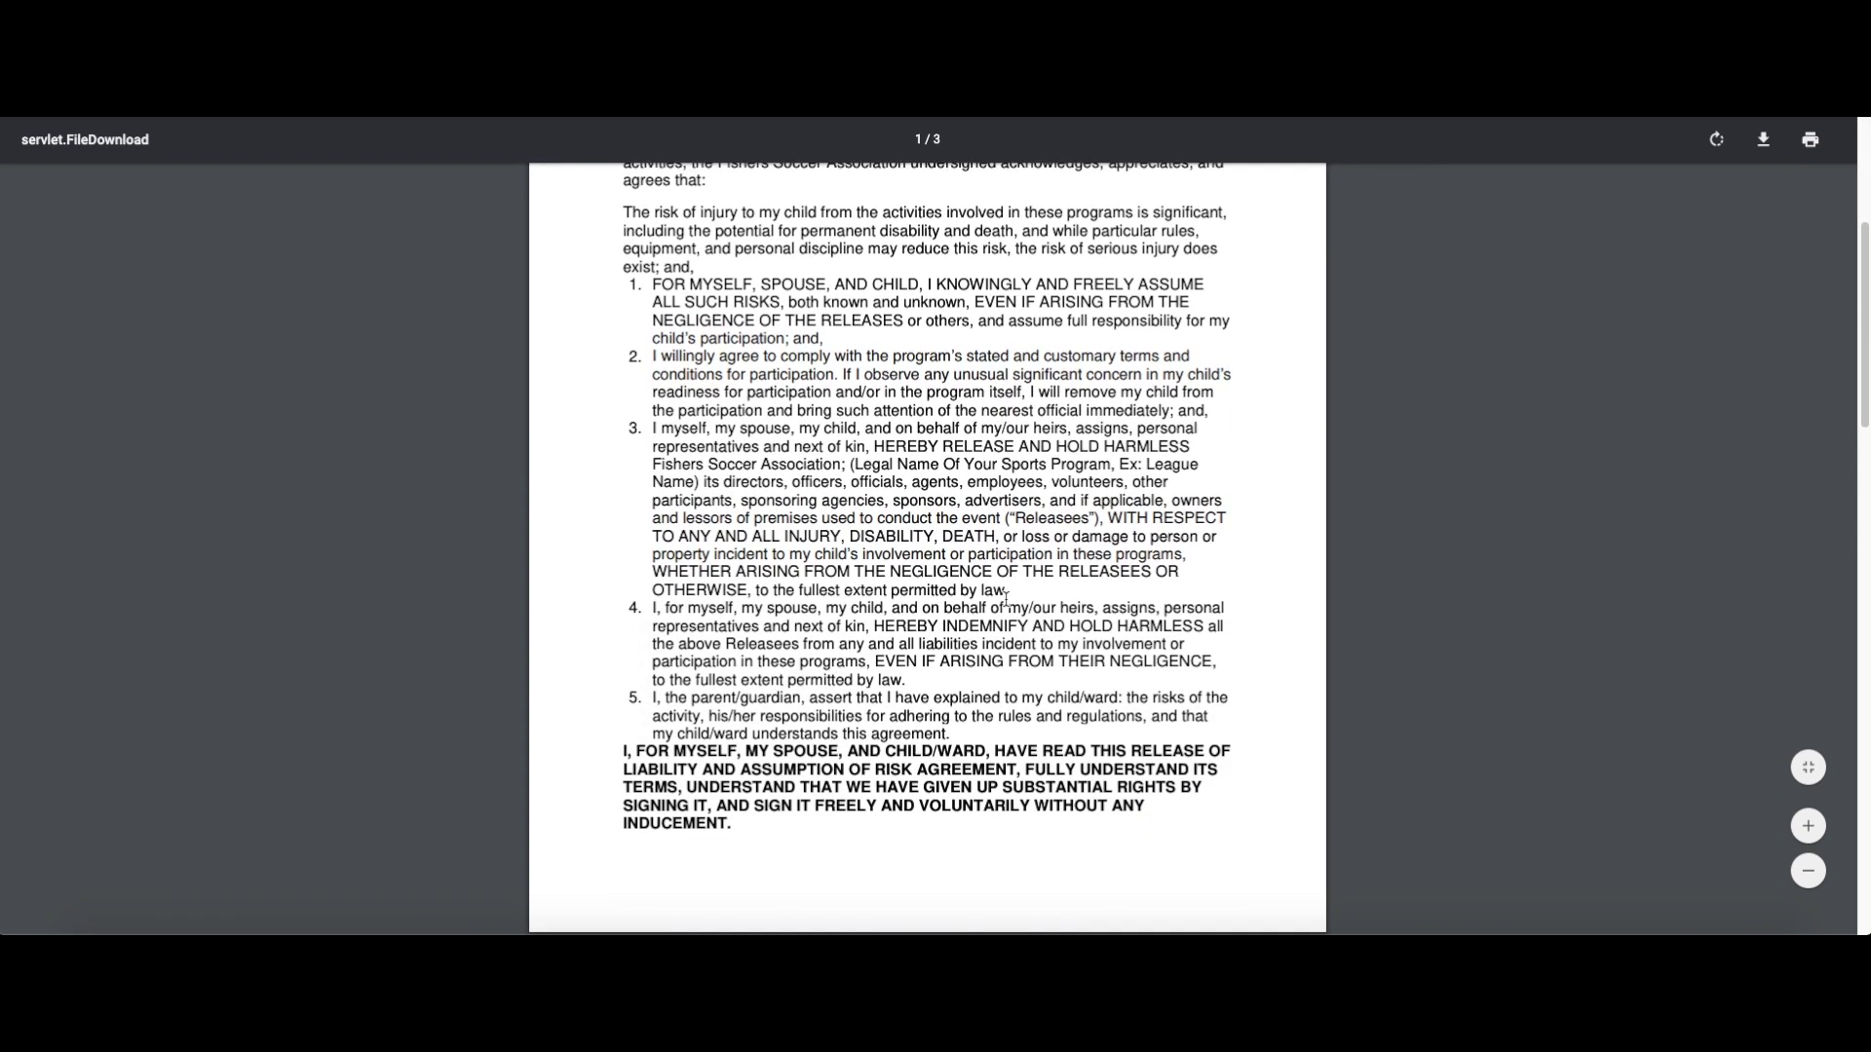
scroll(1007, 606, "down", 2)
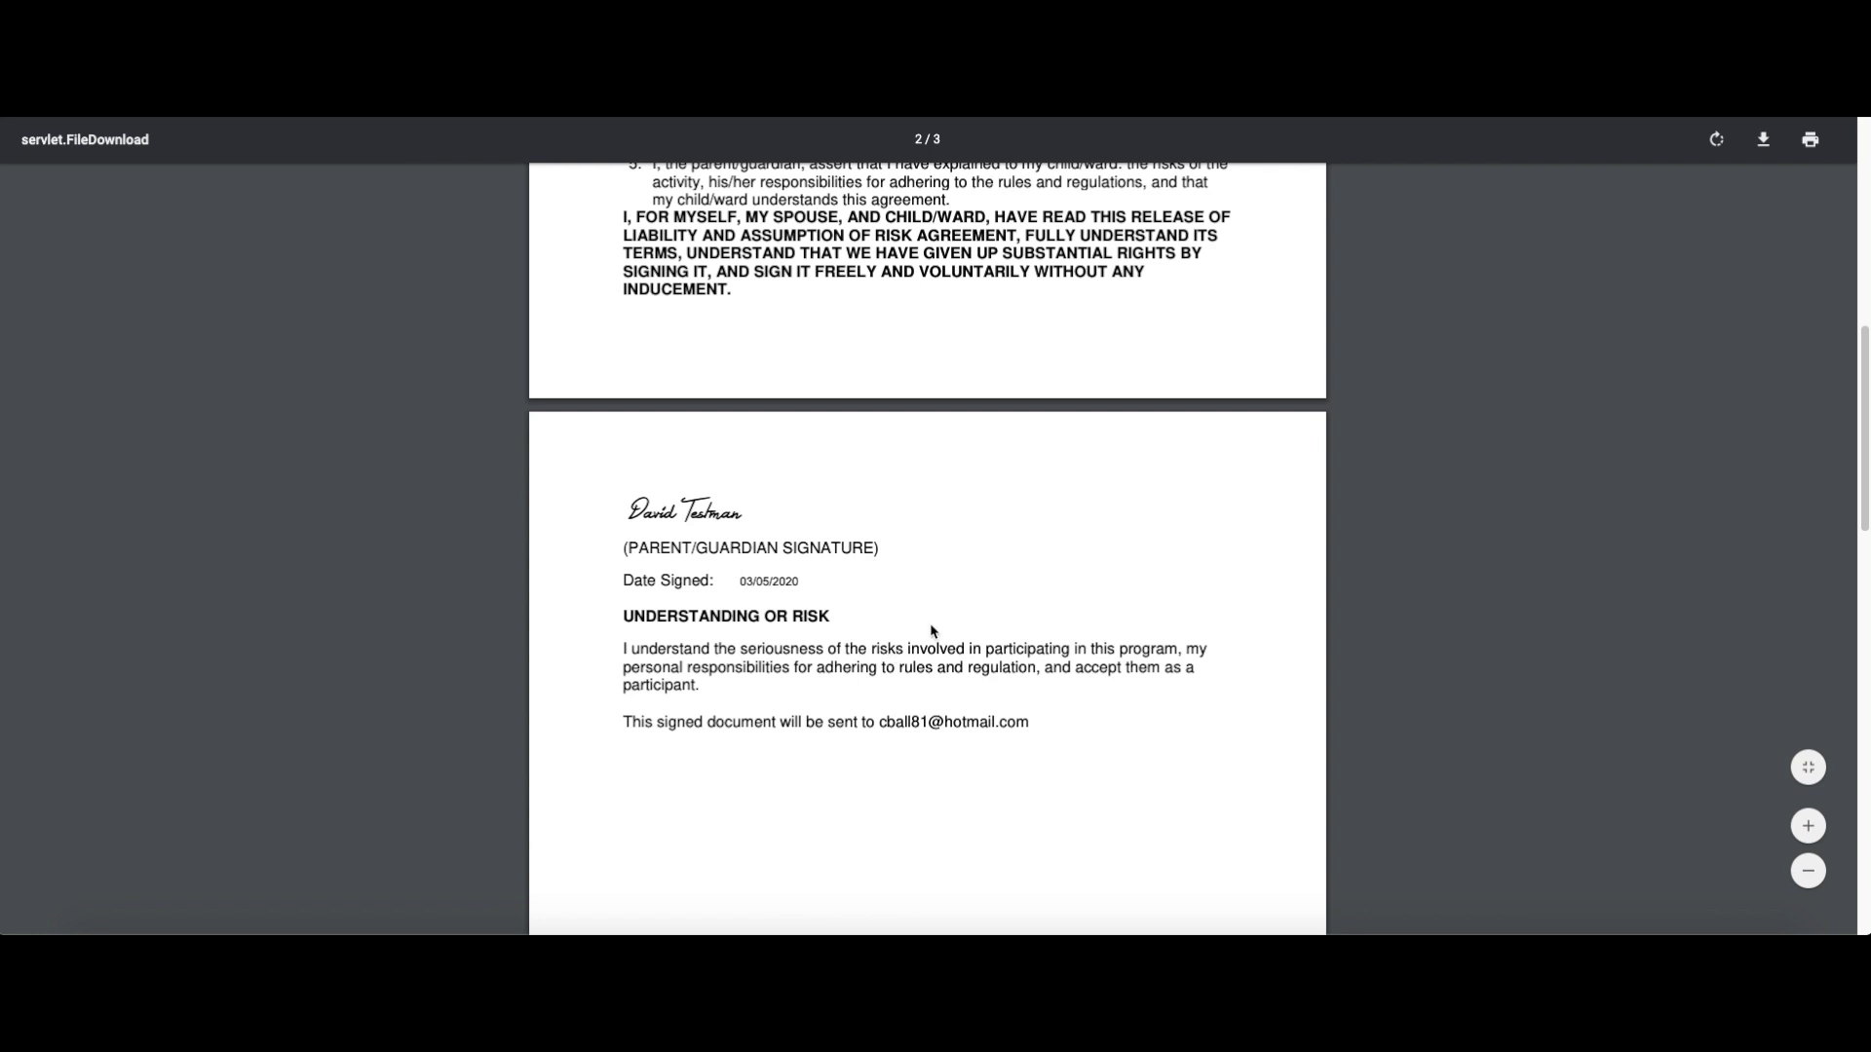
scroll(931, 625, "up", 6)
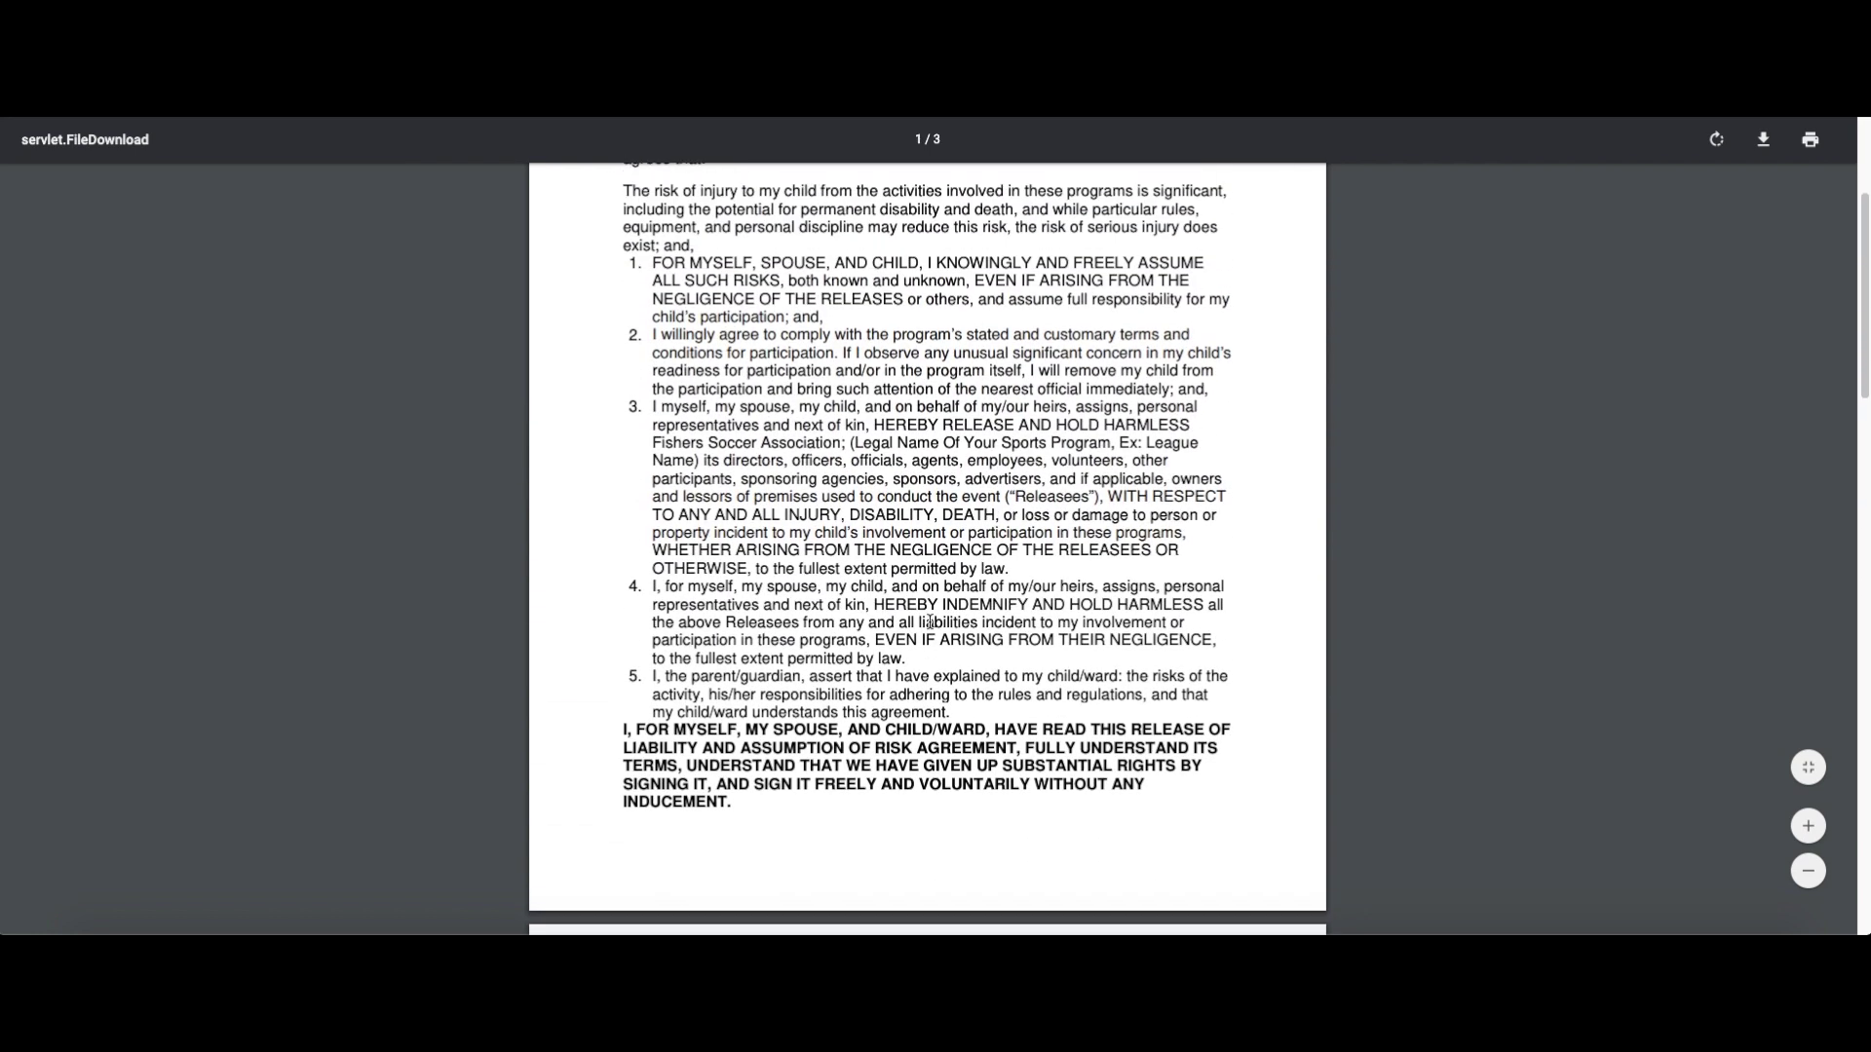
scroll(927, 623, "up", 2)
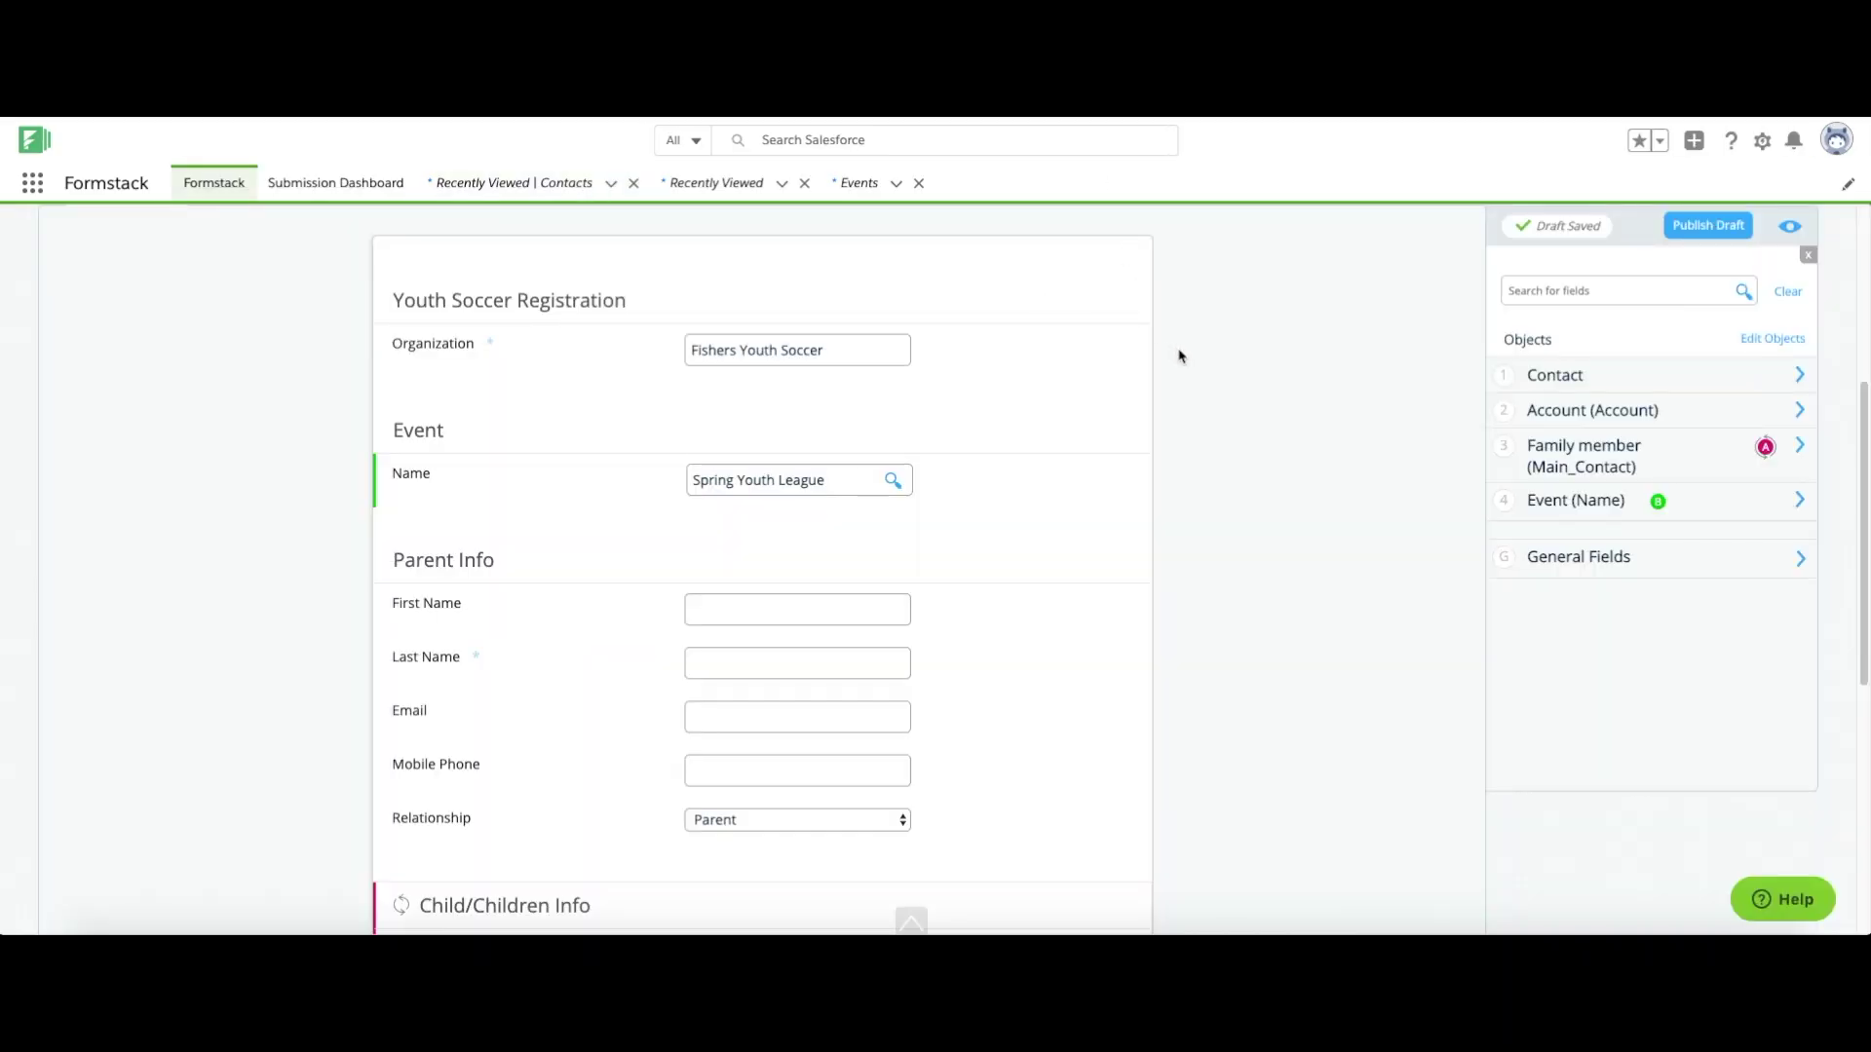
Bring up the CBall Release Form, with Contact as primary object, in the Formstack form builder
scroll(1179, 355, "up", 3)
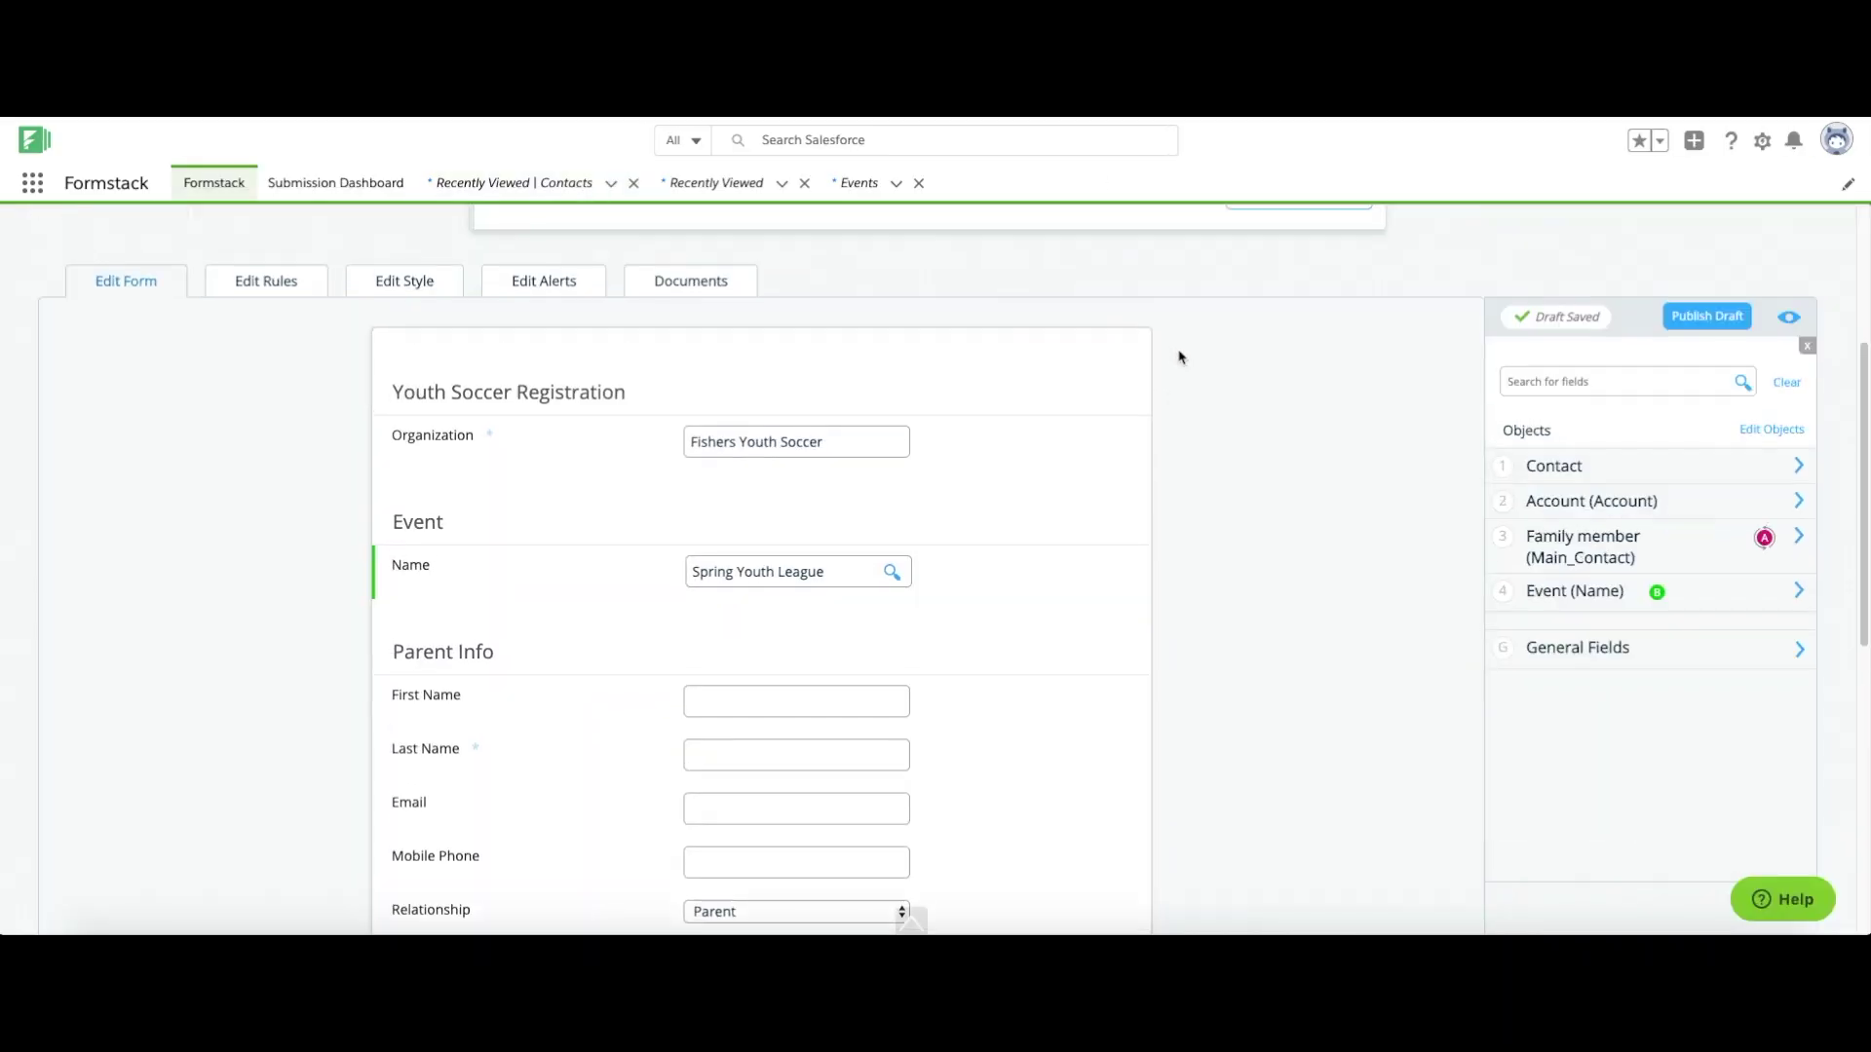
scroll(1179, 357, "up", 1)
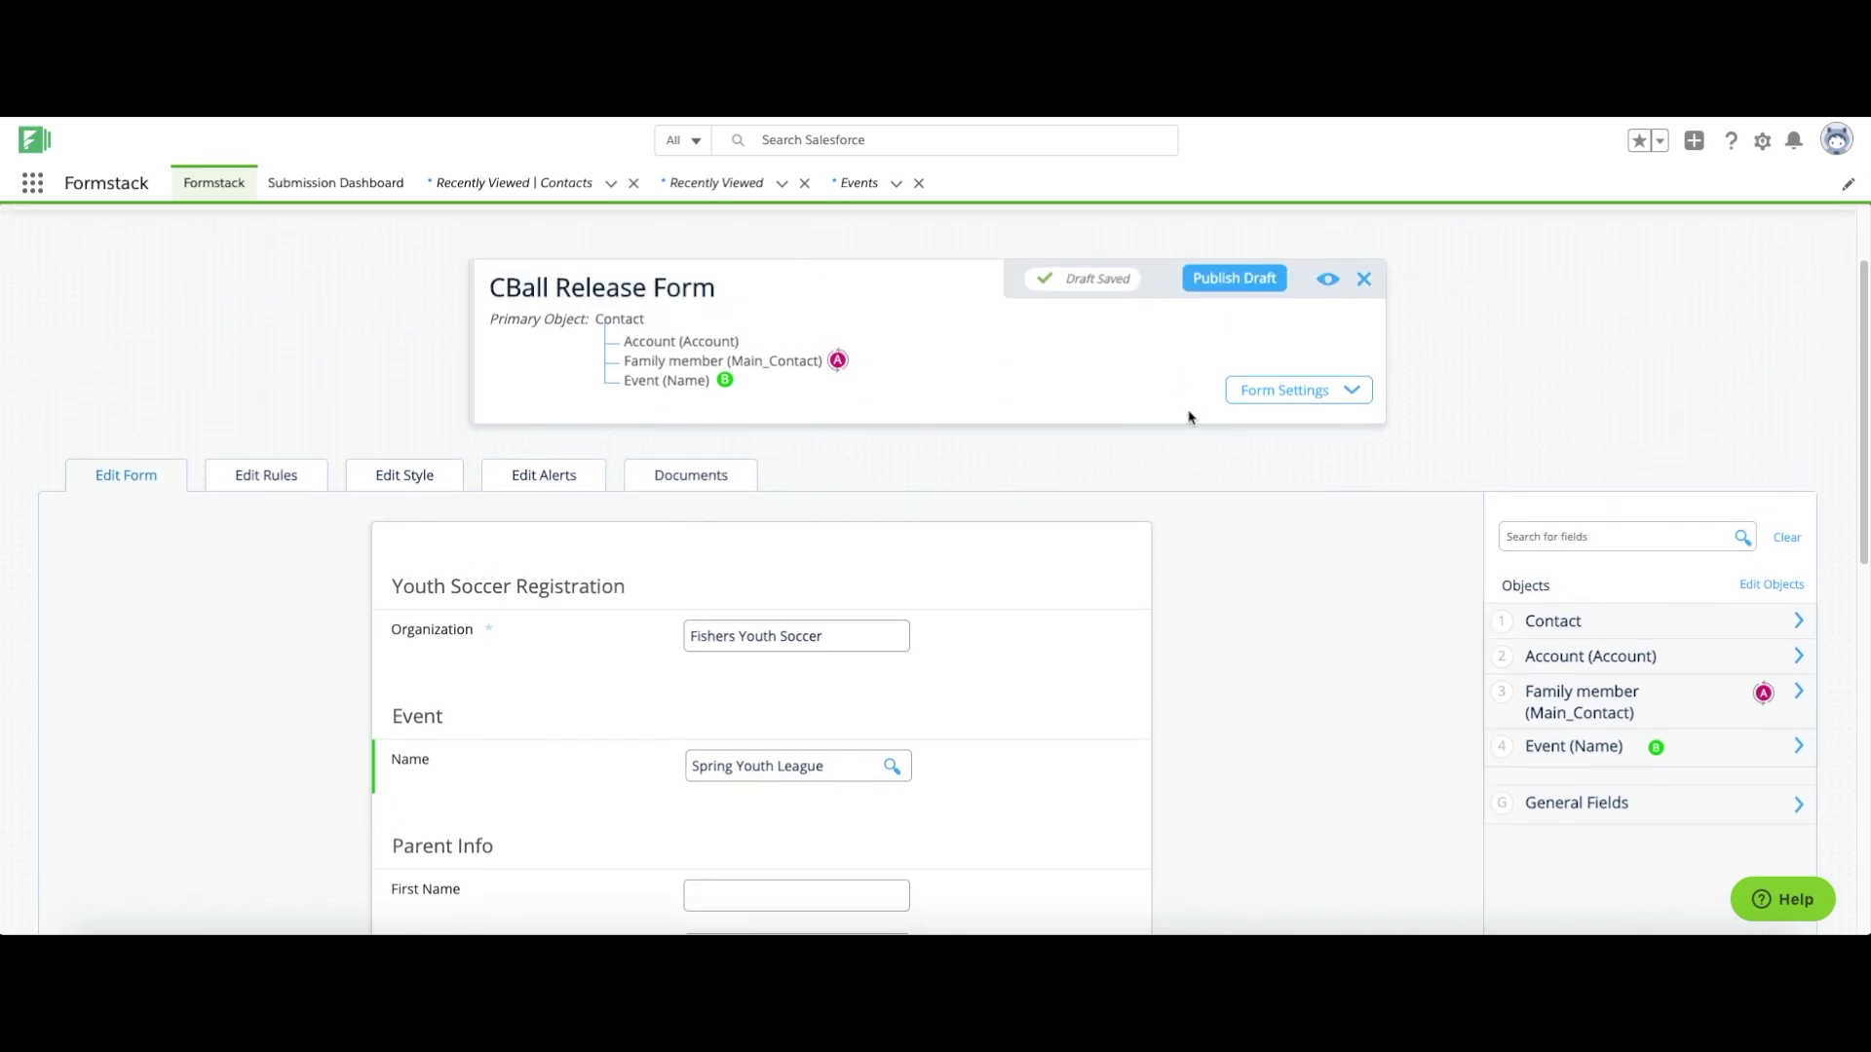
scroll(1189, 417, "up", 1)
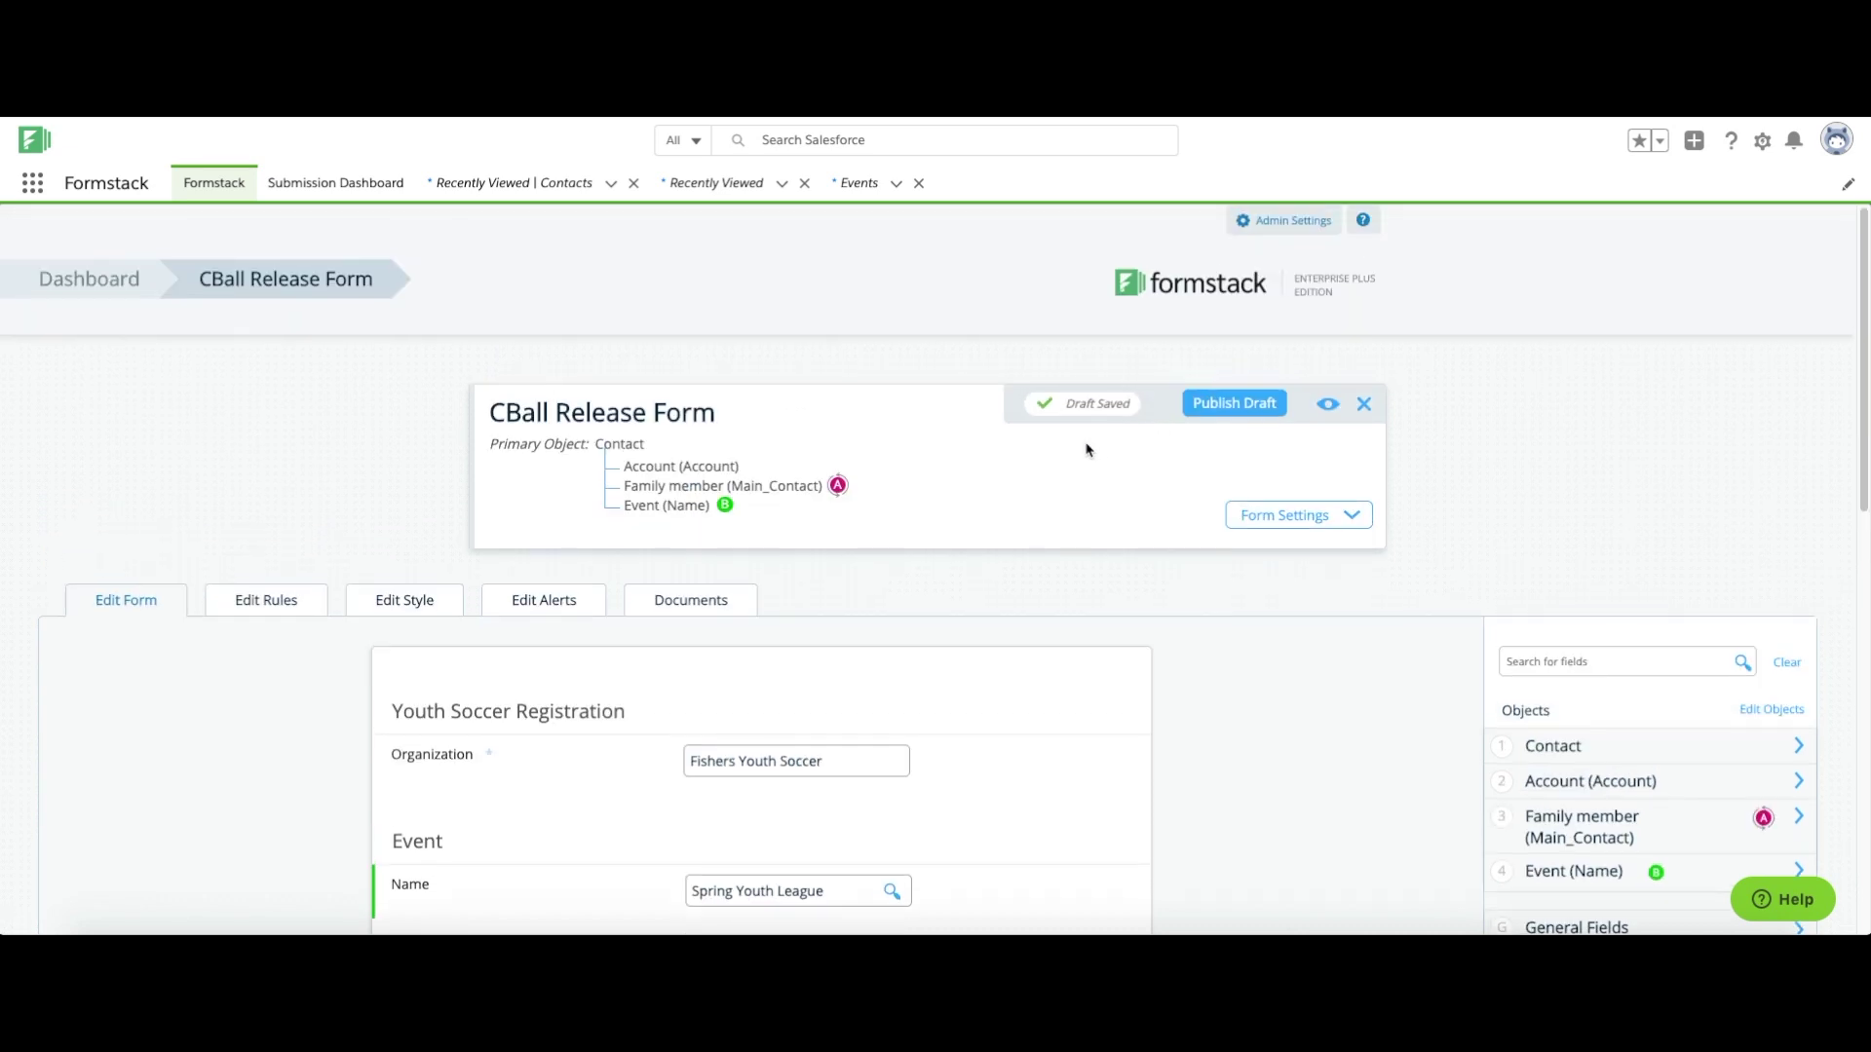
scroll(1073, 565, "down", 1)
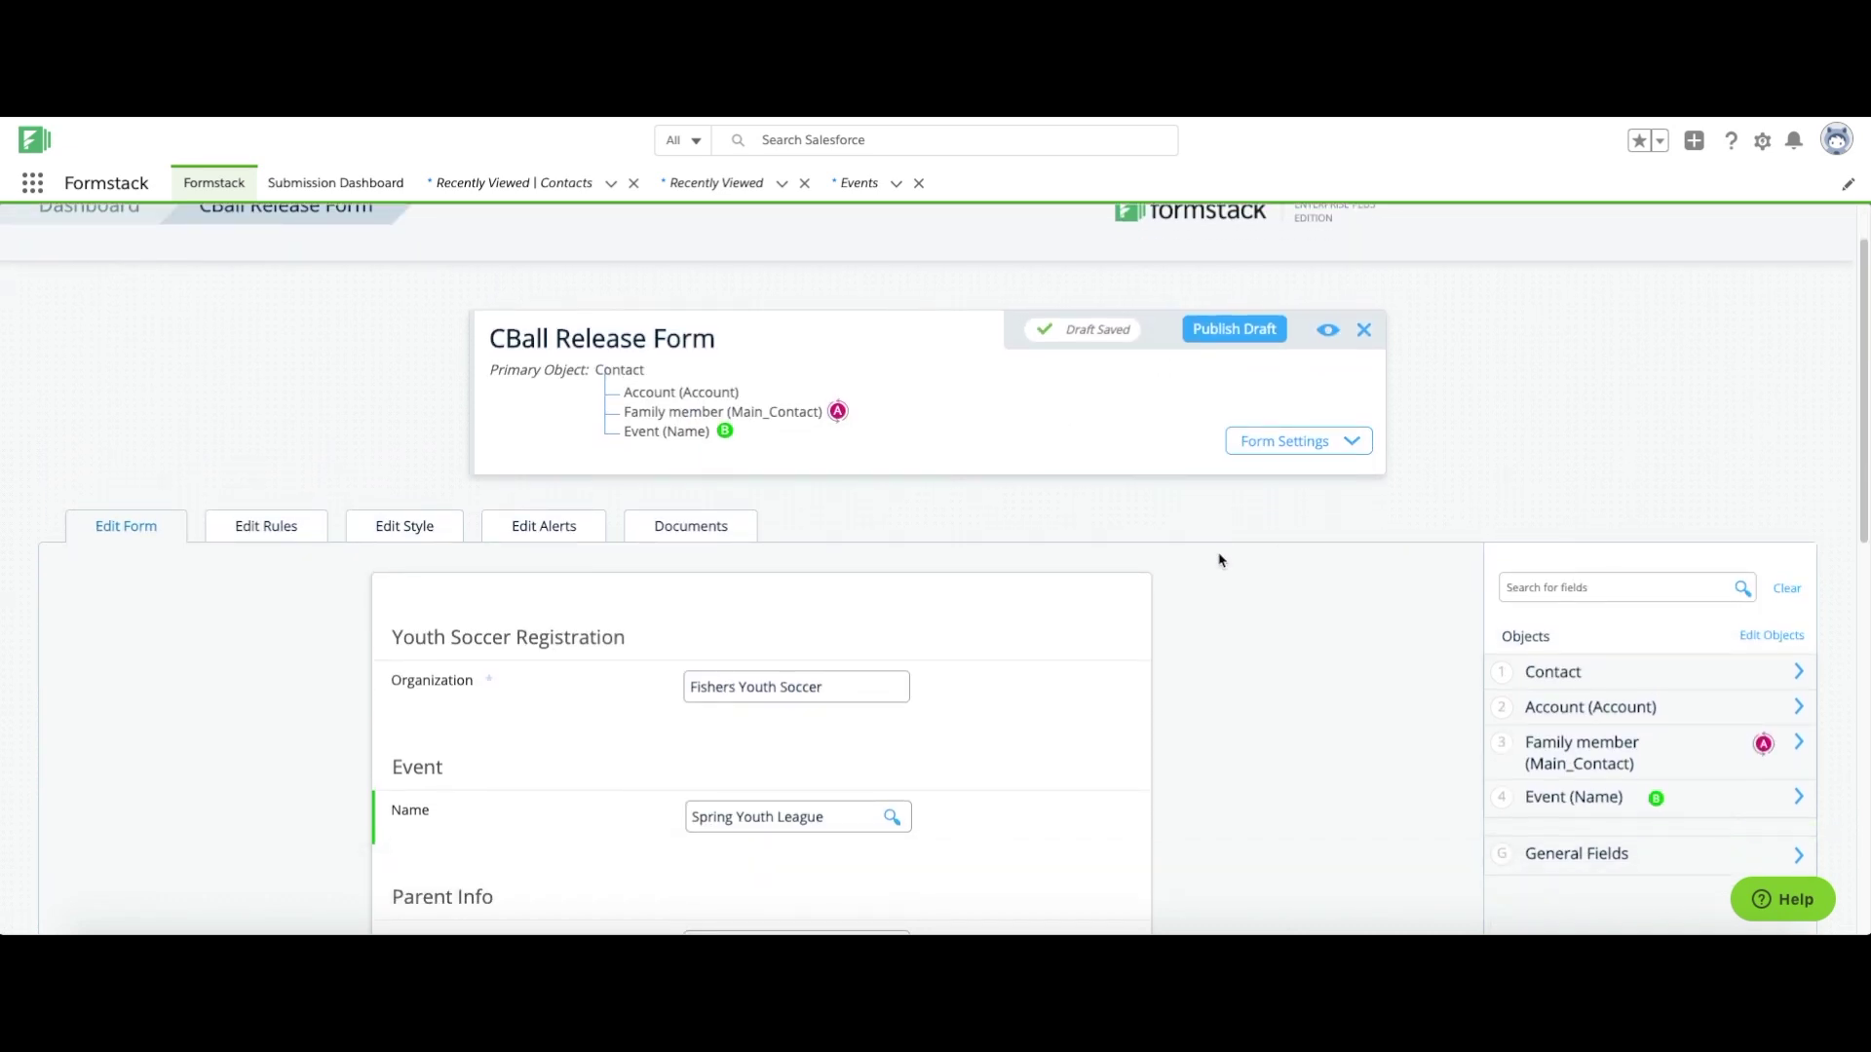
scroll(1219, 560, "down", 1)
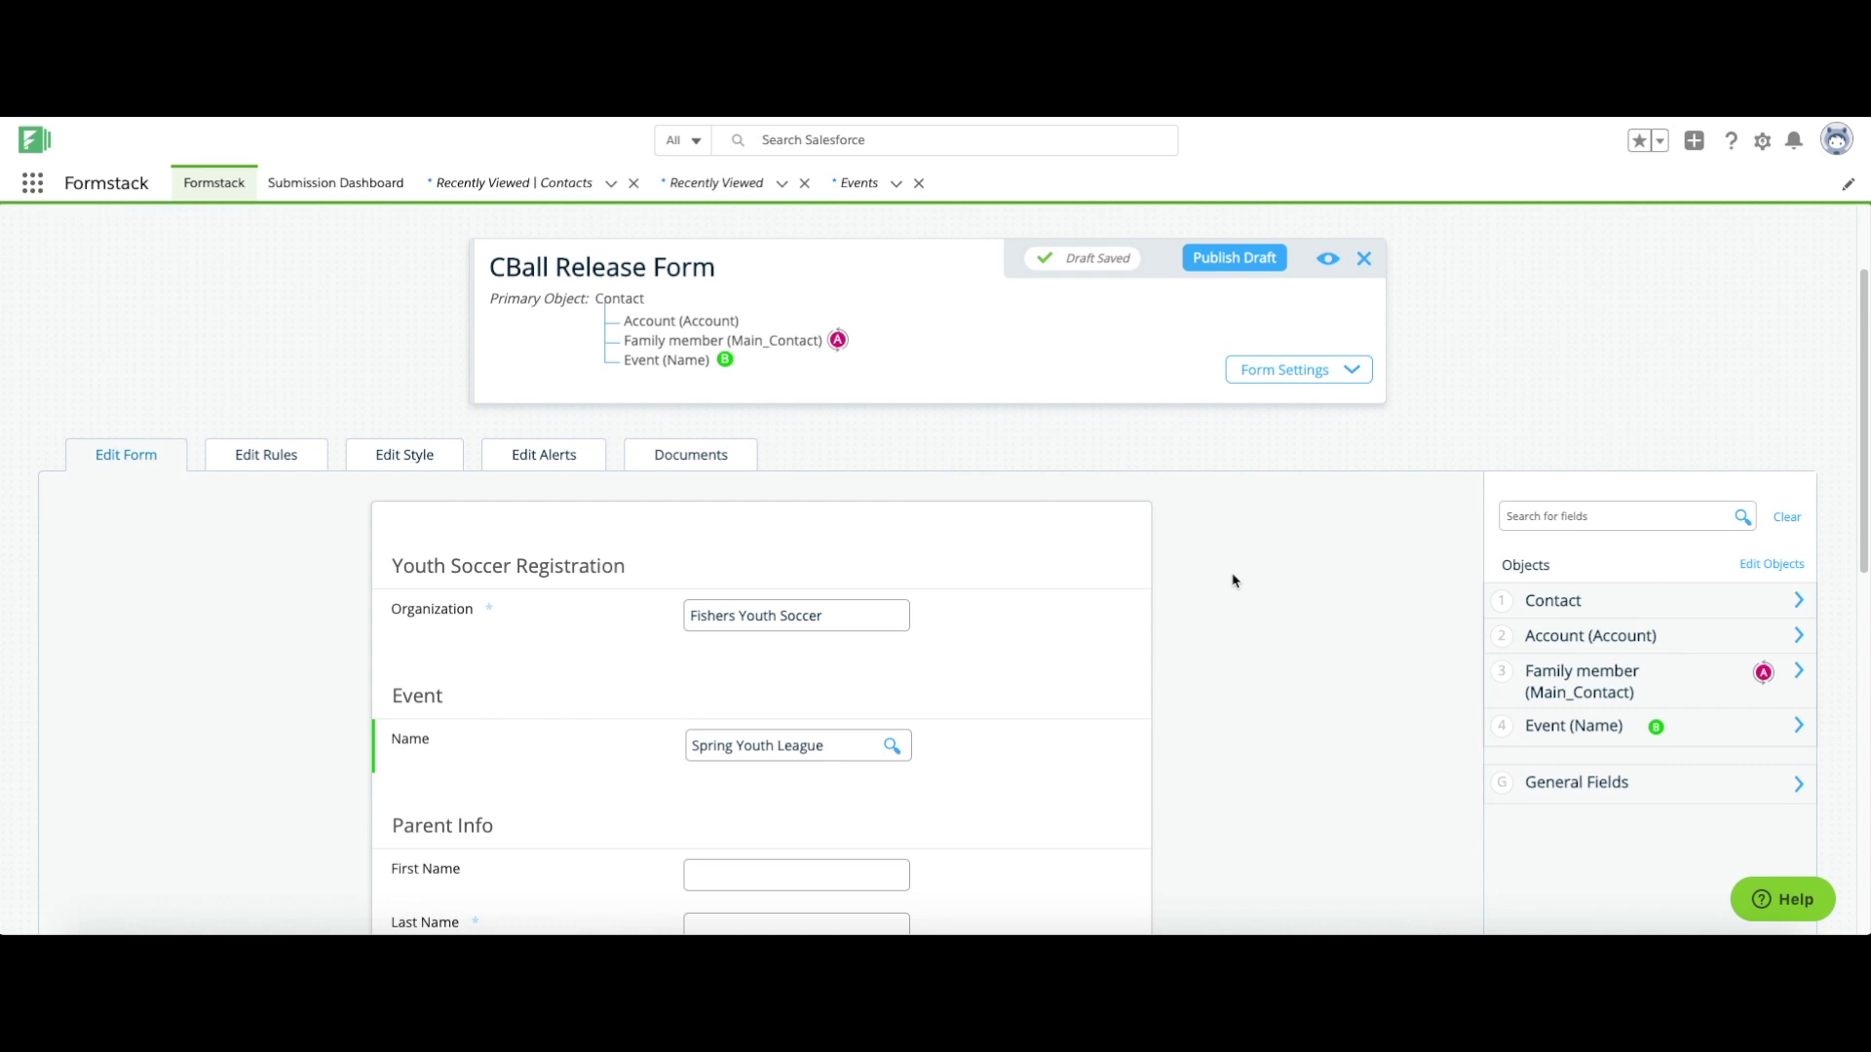
scroll(1232, 581, "down", 1)
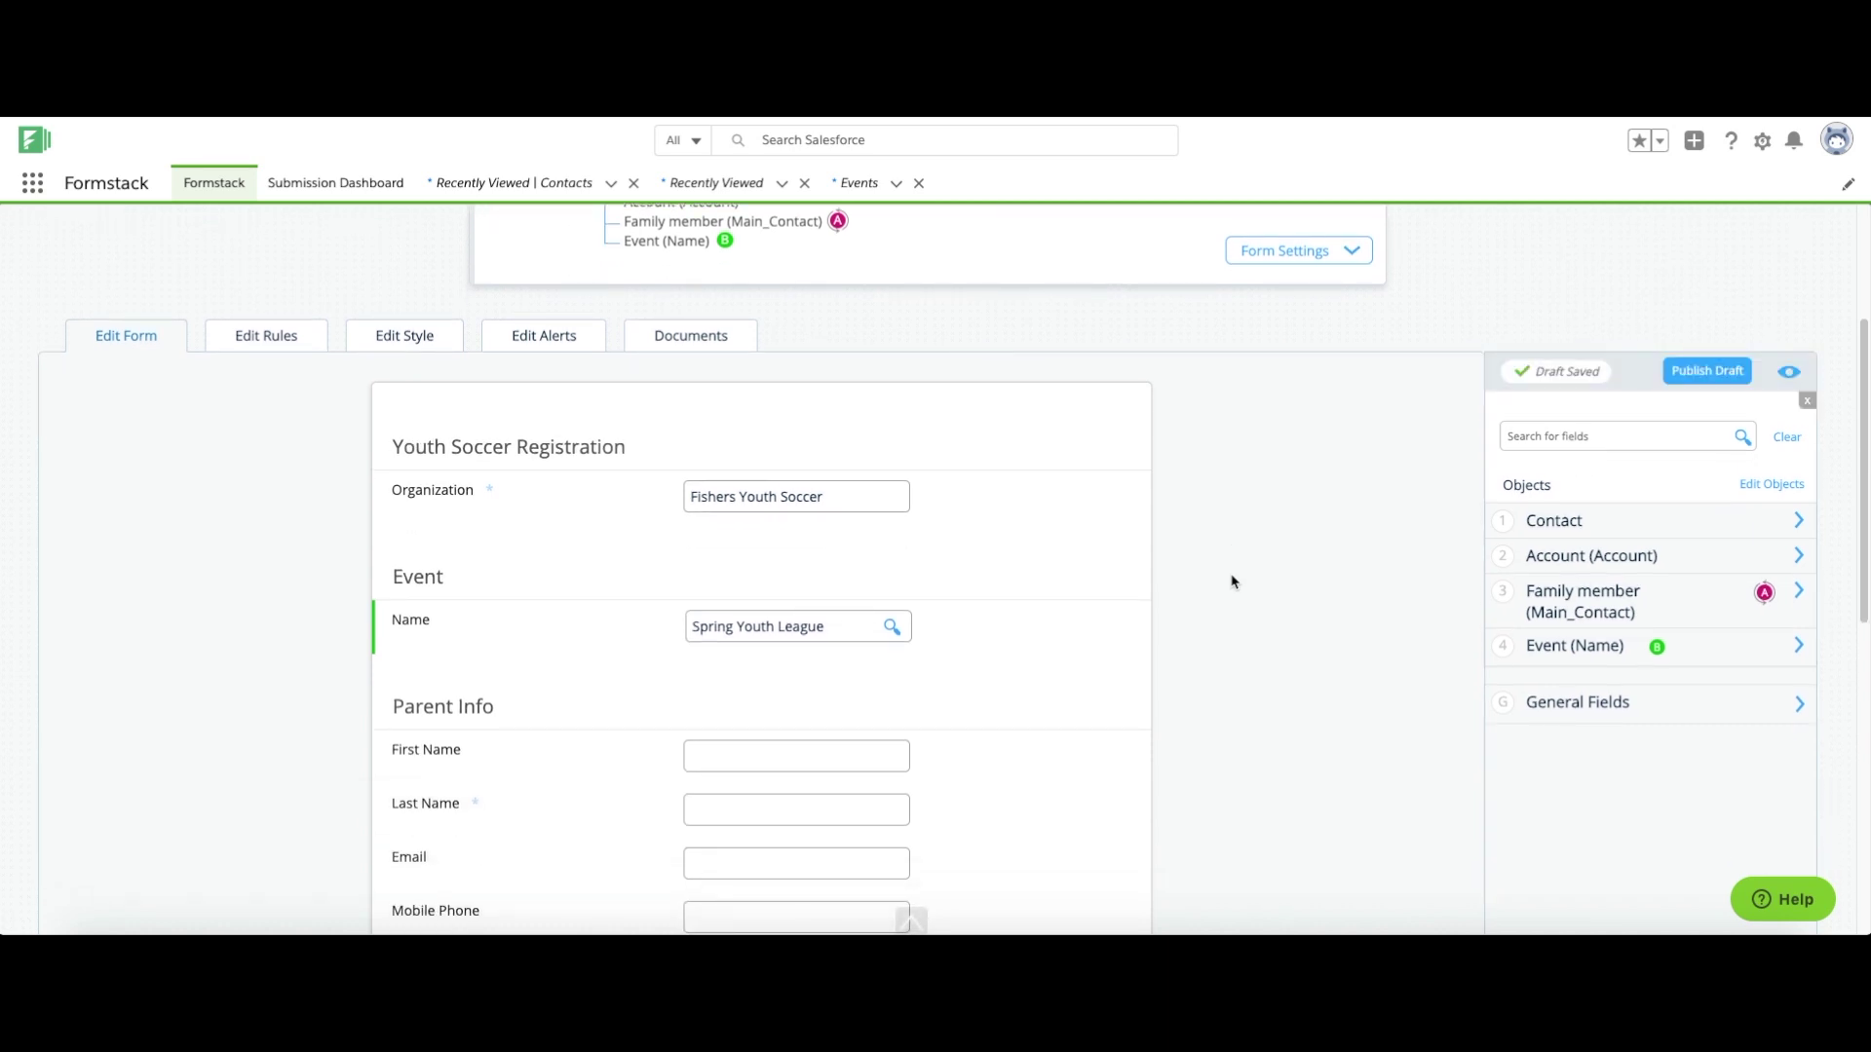
scroll(1213, 559, "up", 1)
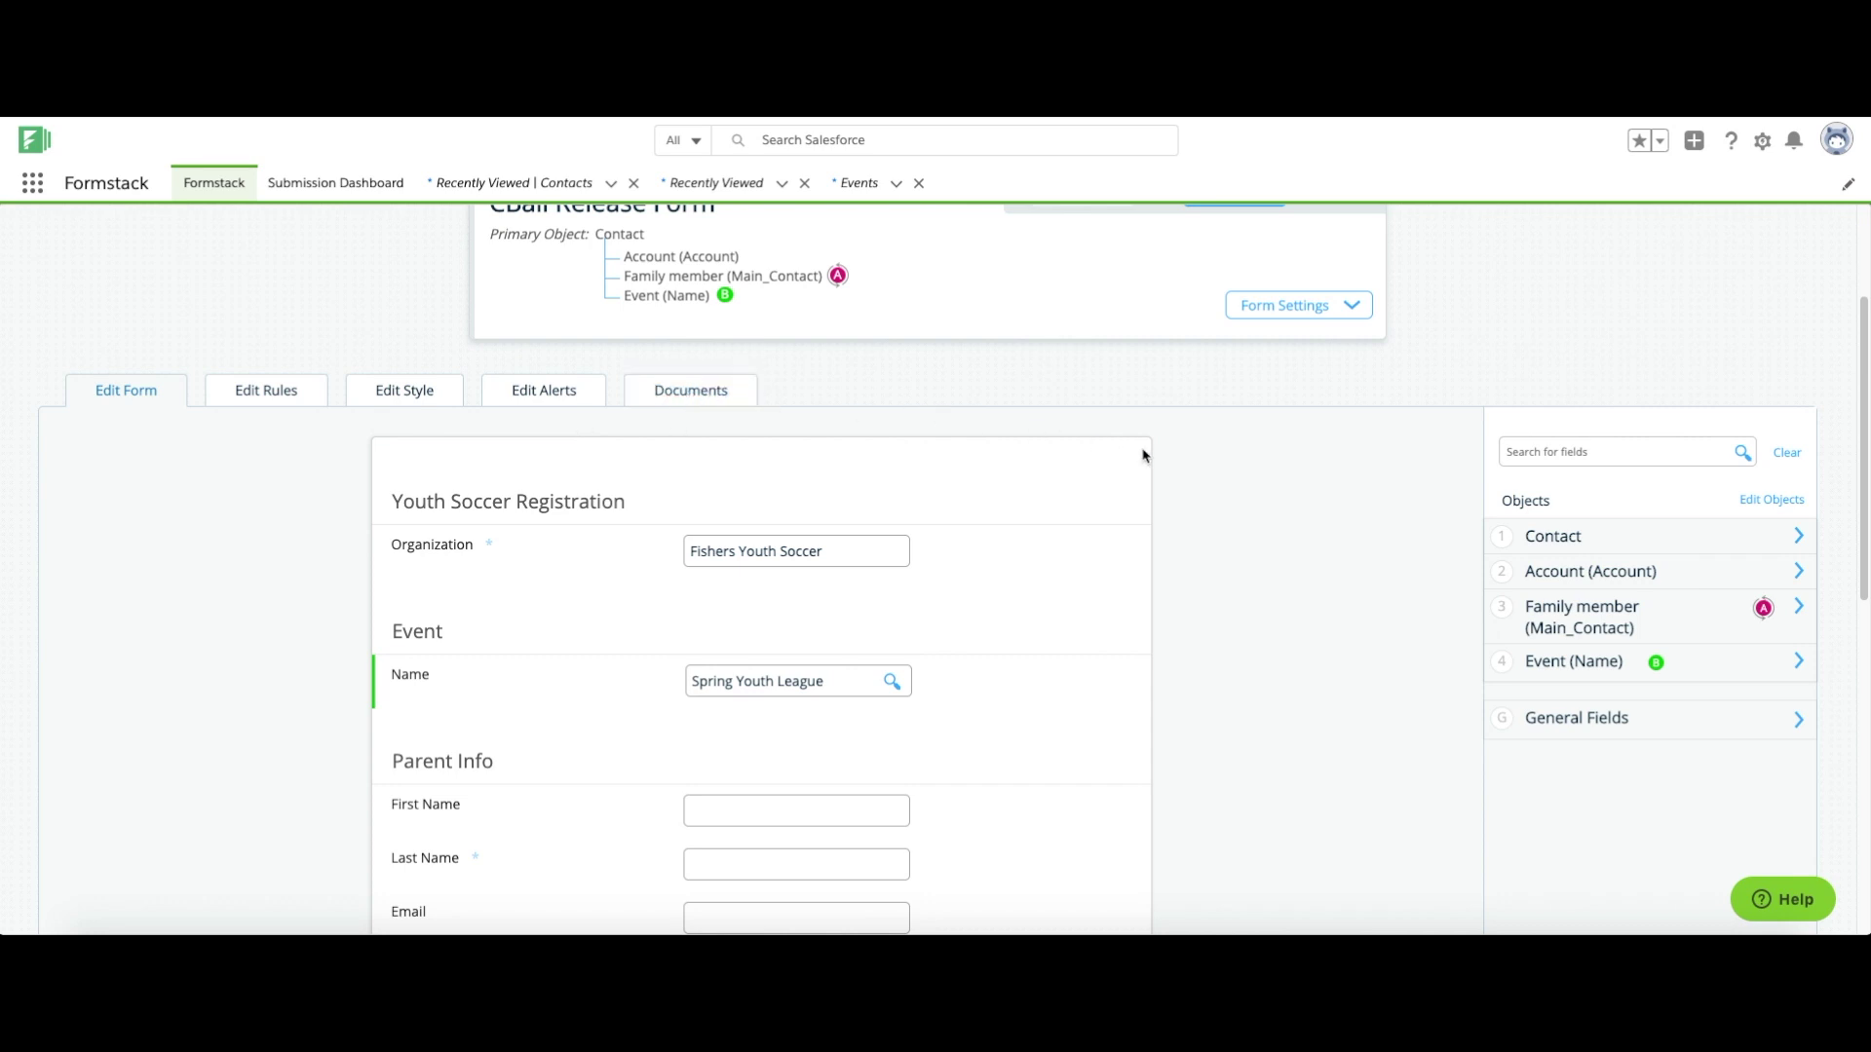
Show the CBall Release Form's Documents tab, listing Waiver Form for Event Registration
left_click(700, 391)
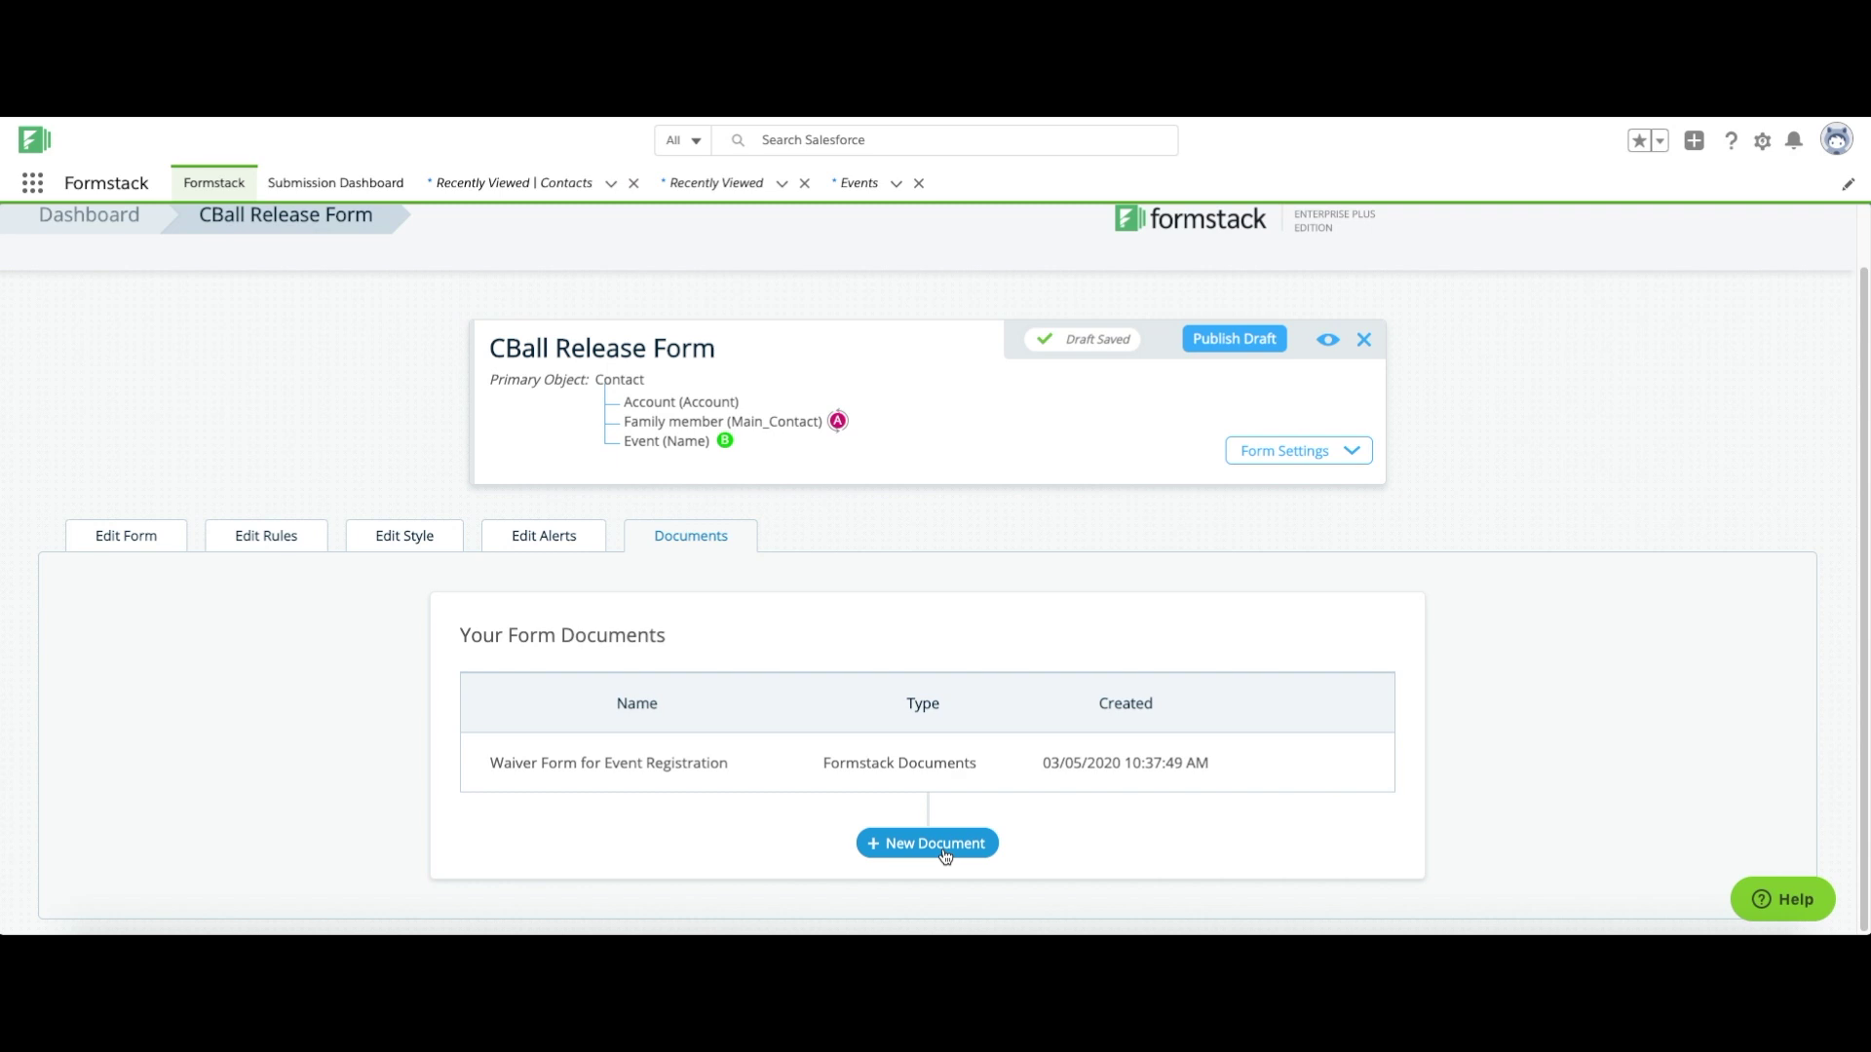
mouse_move(924, 761)
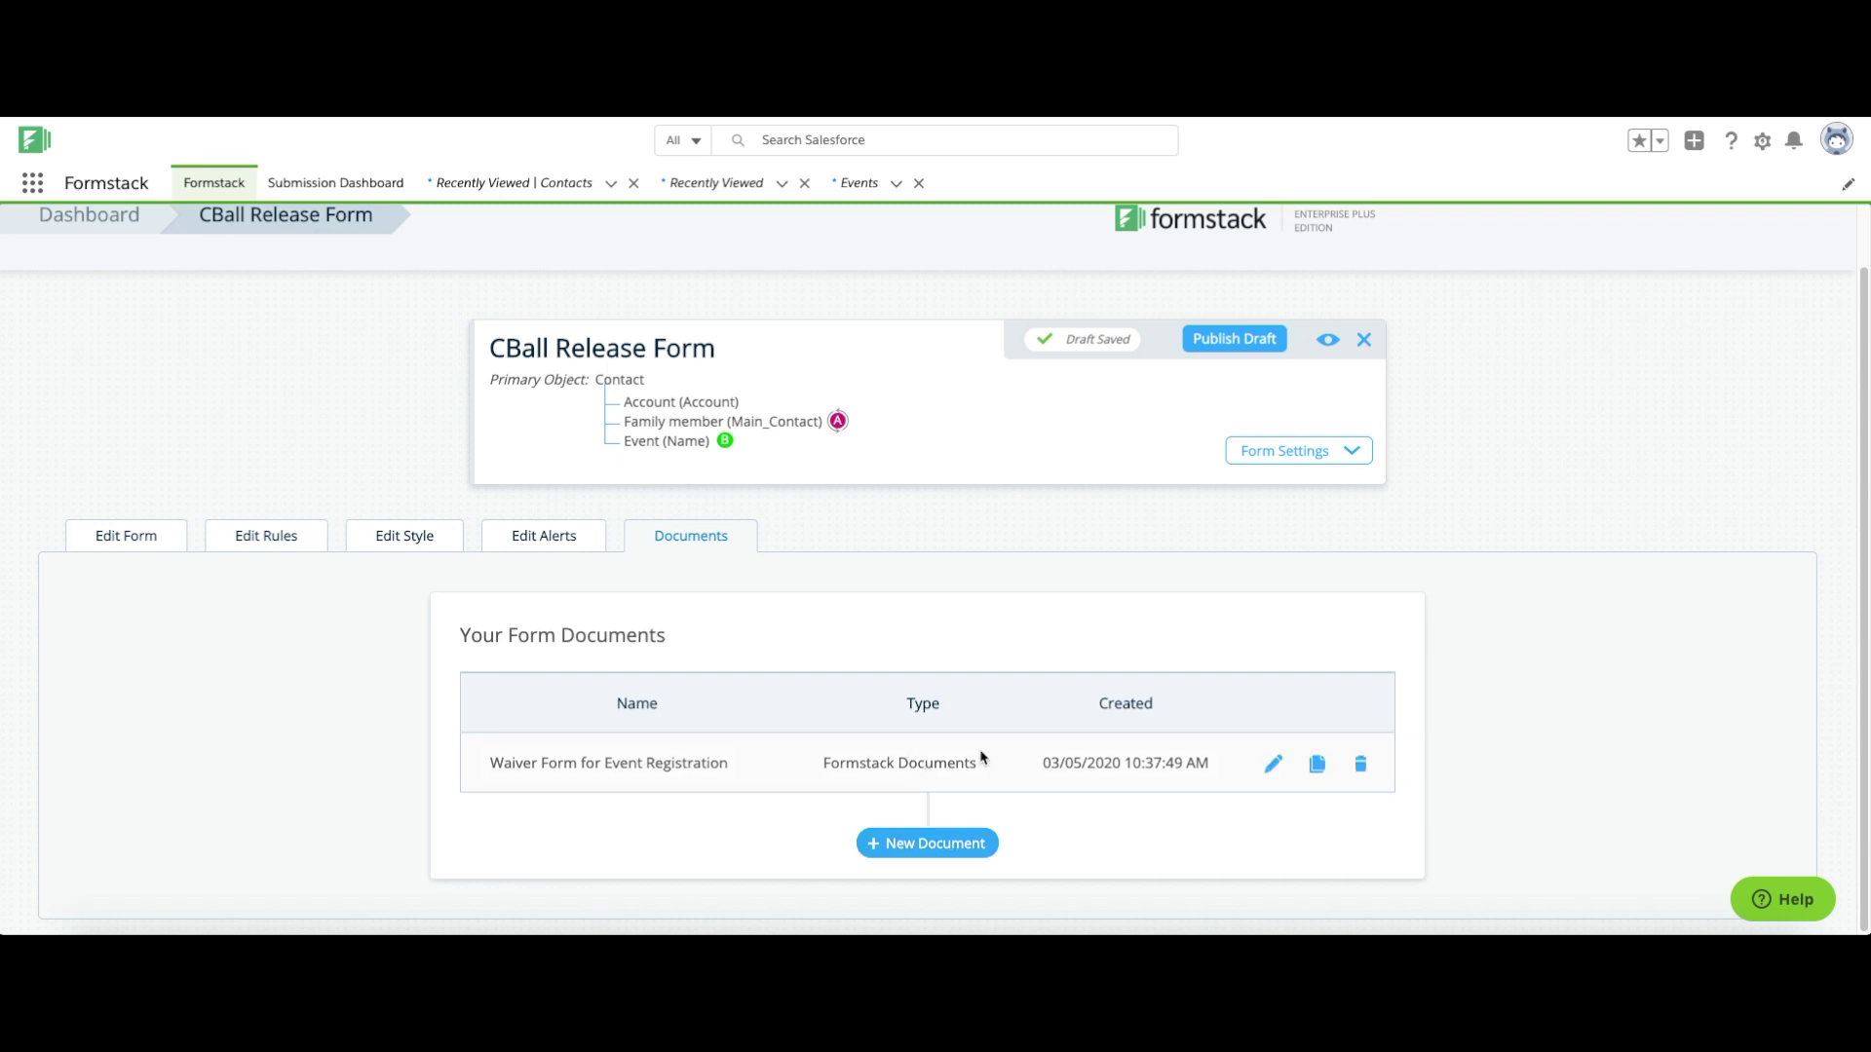
Edit the Waiver Form for Event Registration document and expand its Step 2 Document Type settings
left_click(1273, 765)
scroll(1163, 765, "down", 2)
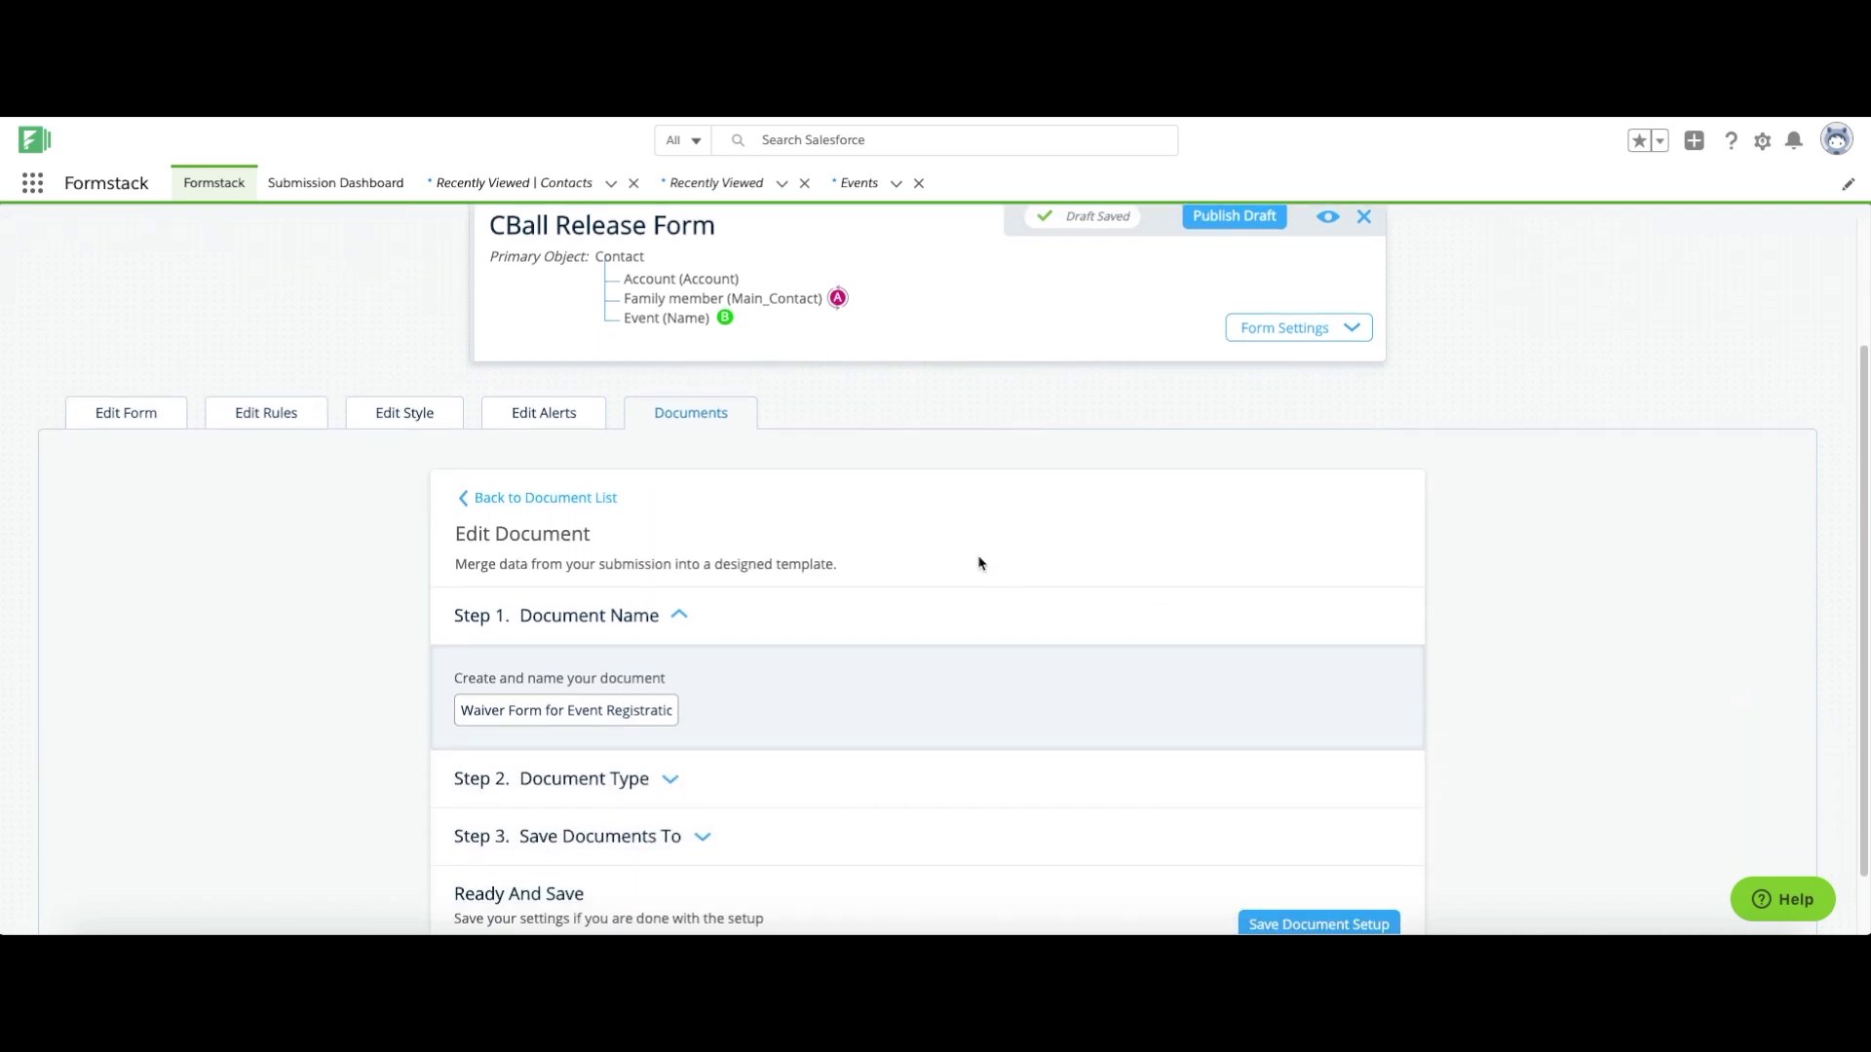
scroll(935, 573, "down", 1)
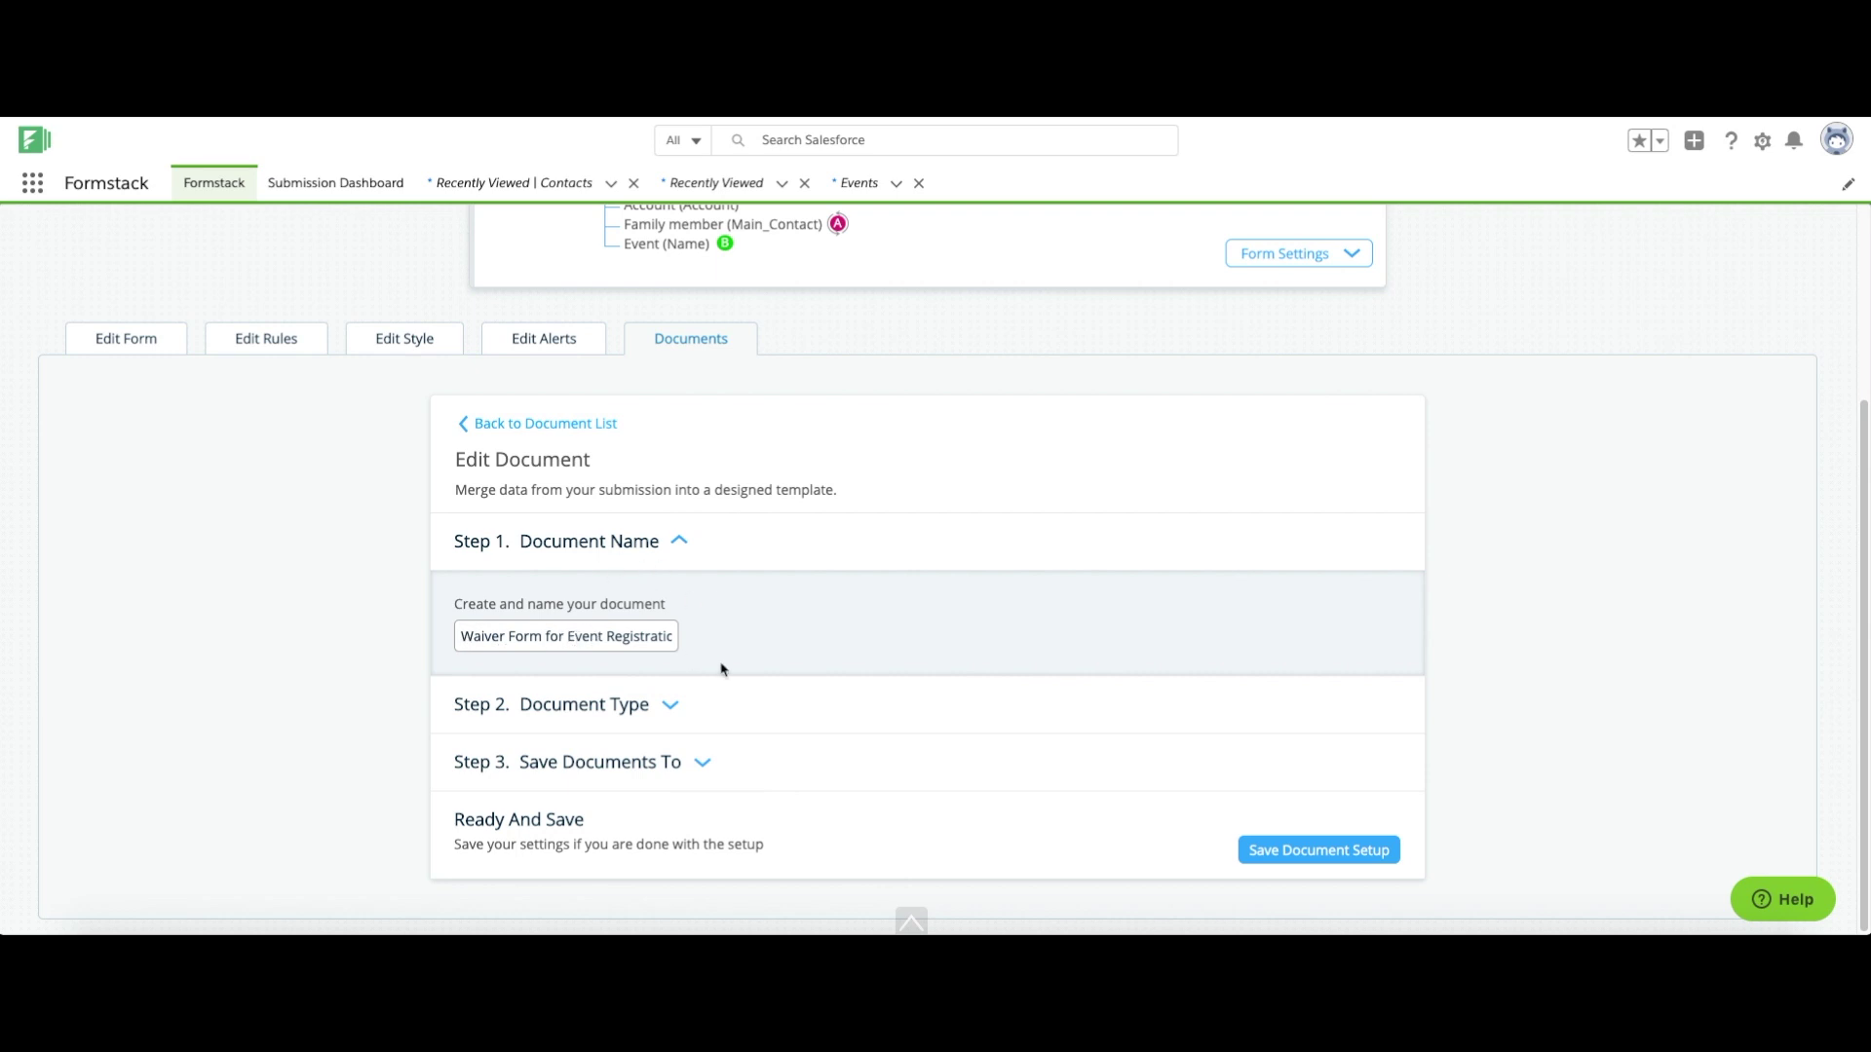
left_click(672, 709)
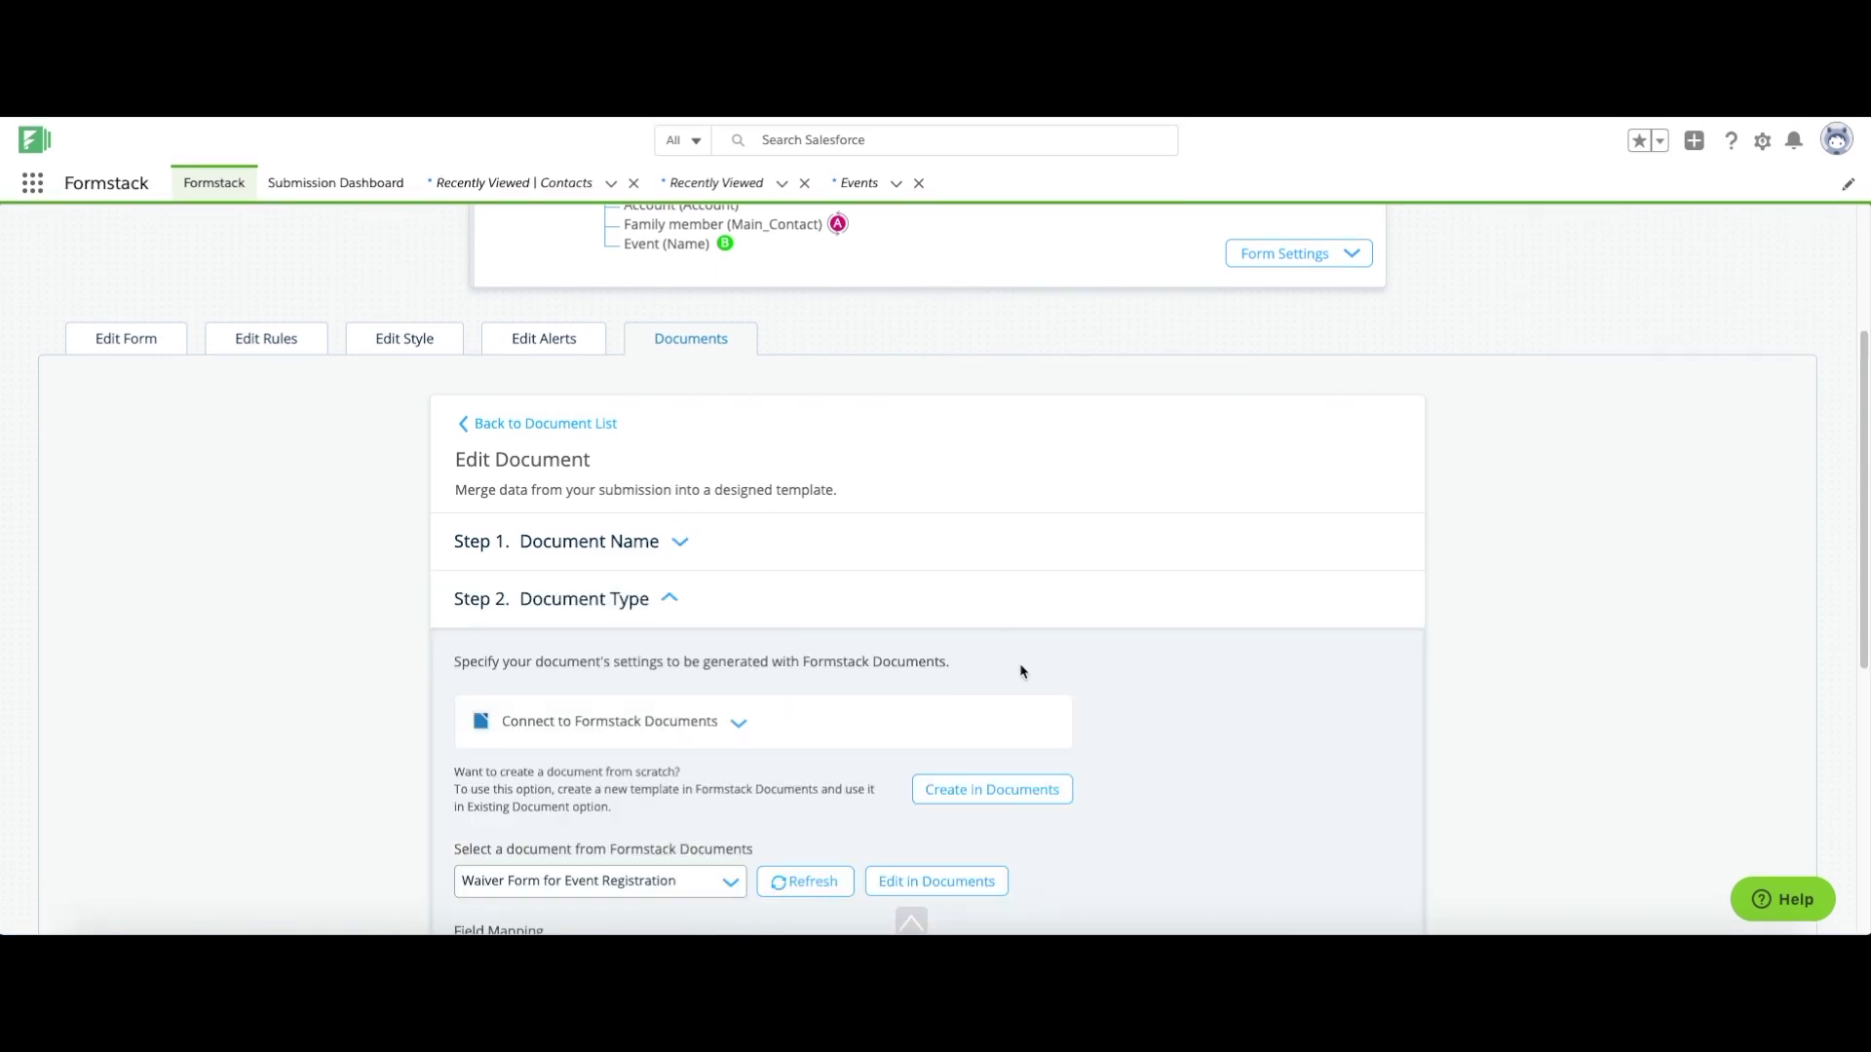
scroll(849, 672, "down", 2)
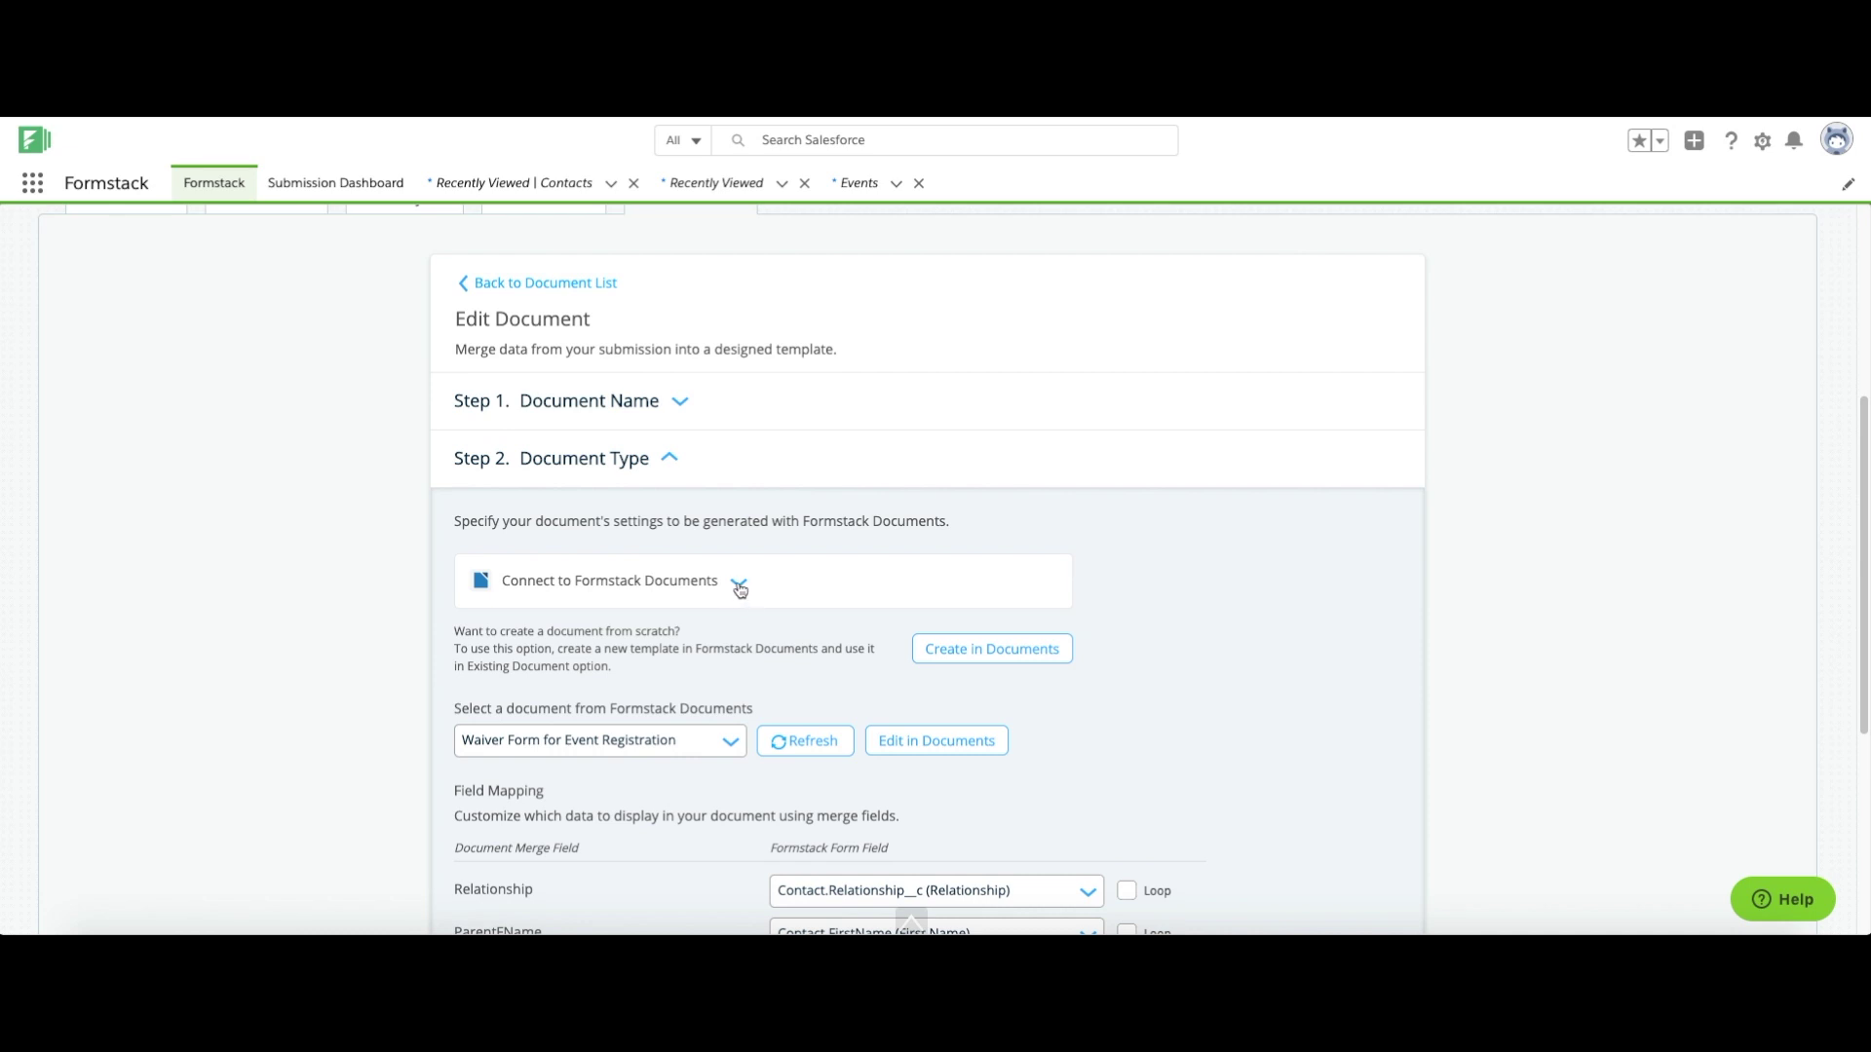
scroll(1257, 623, "down", 2)
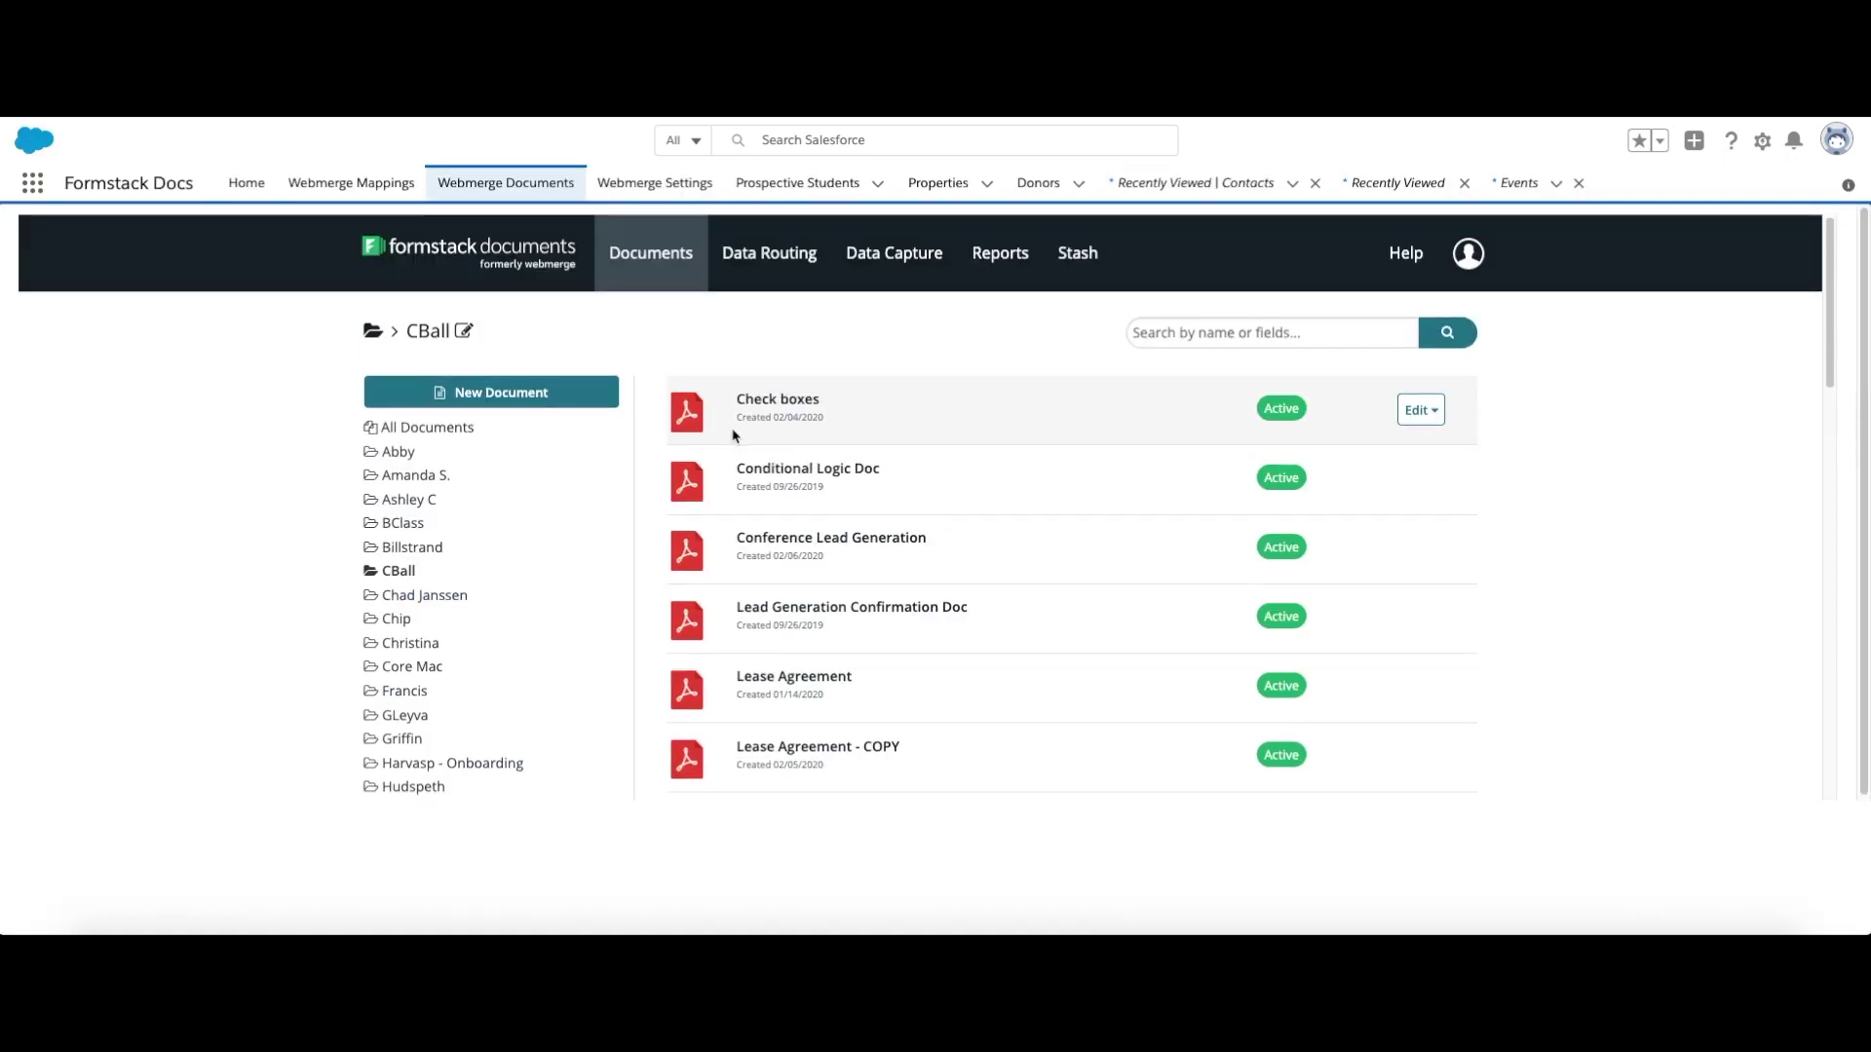
Scroll the CBall folder's document list to the Active Waiver Form for Event Registration template
scroll(1403, 478, "down", 1)
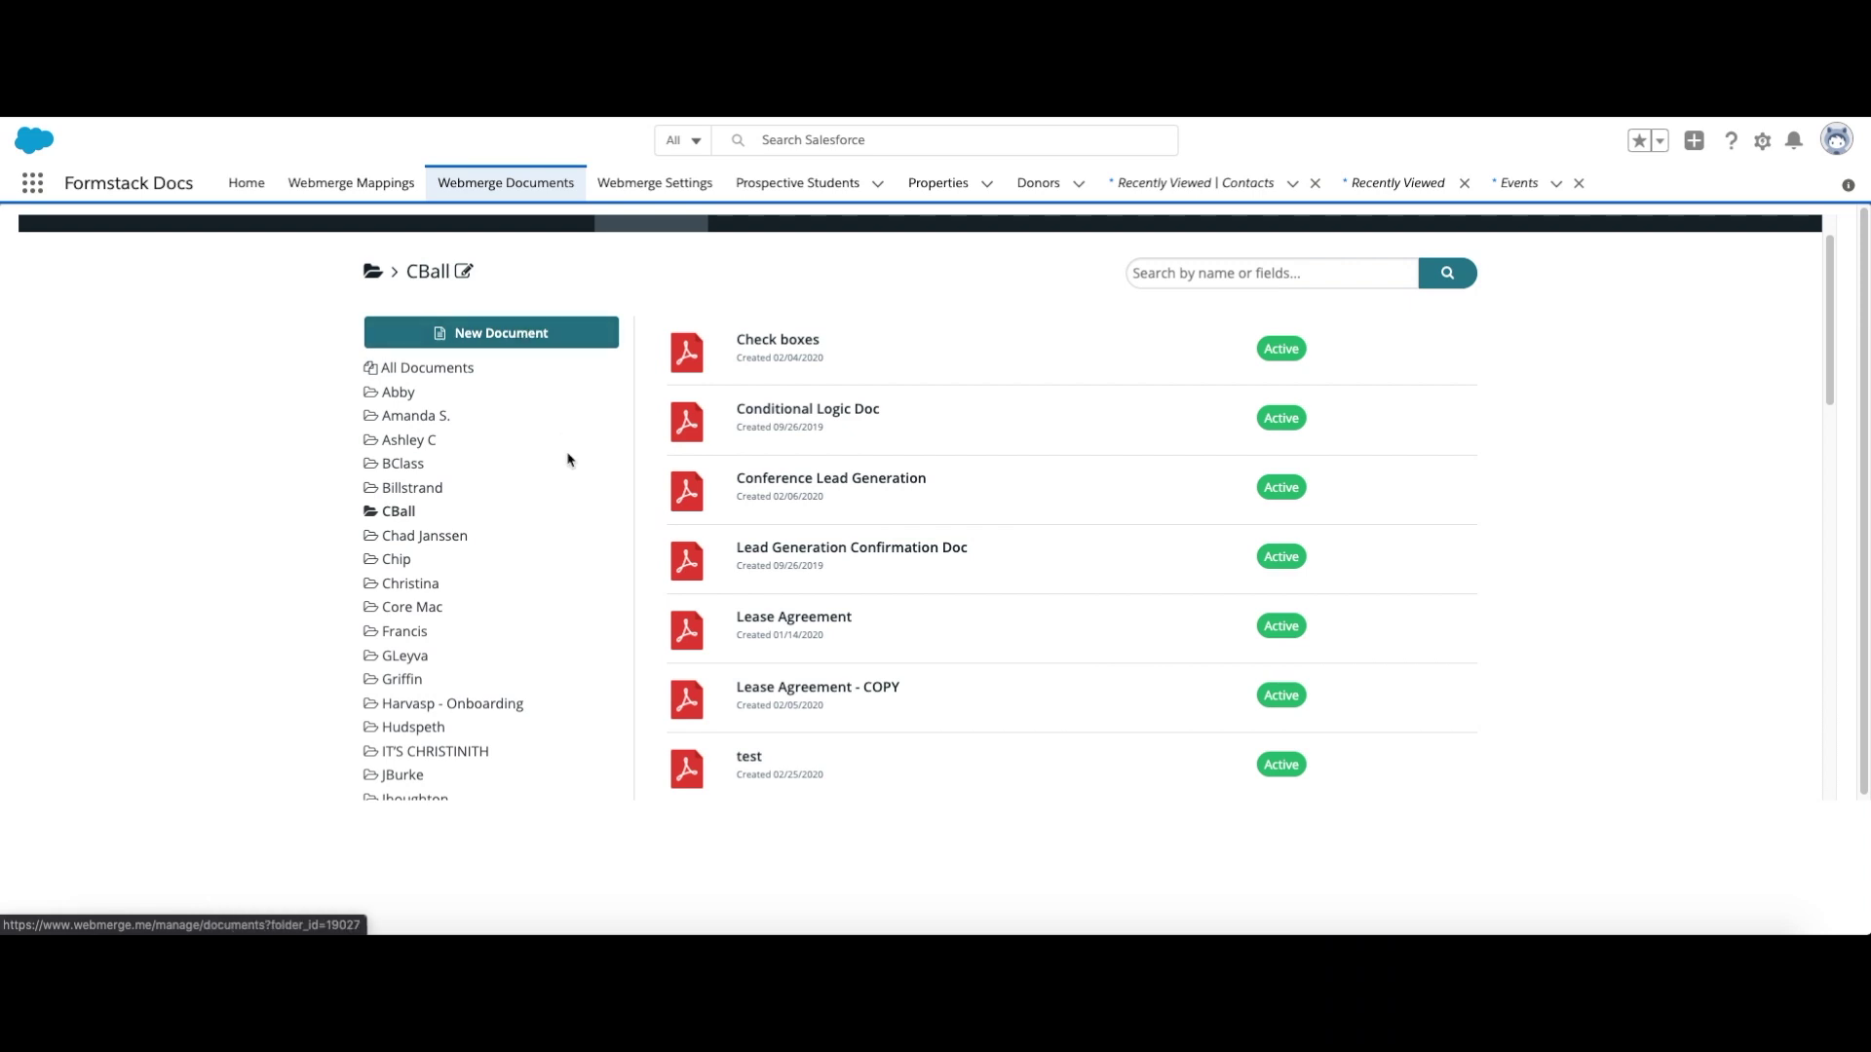
scroll(571, 463, "down", 3)
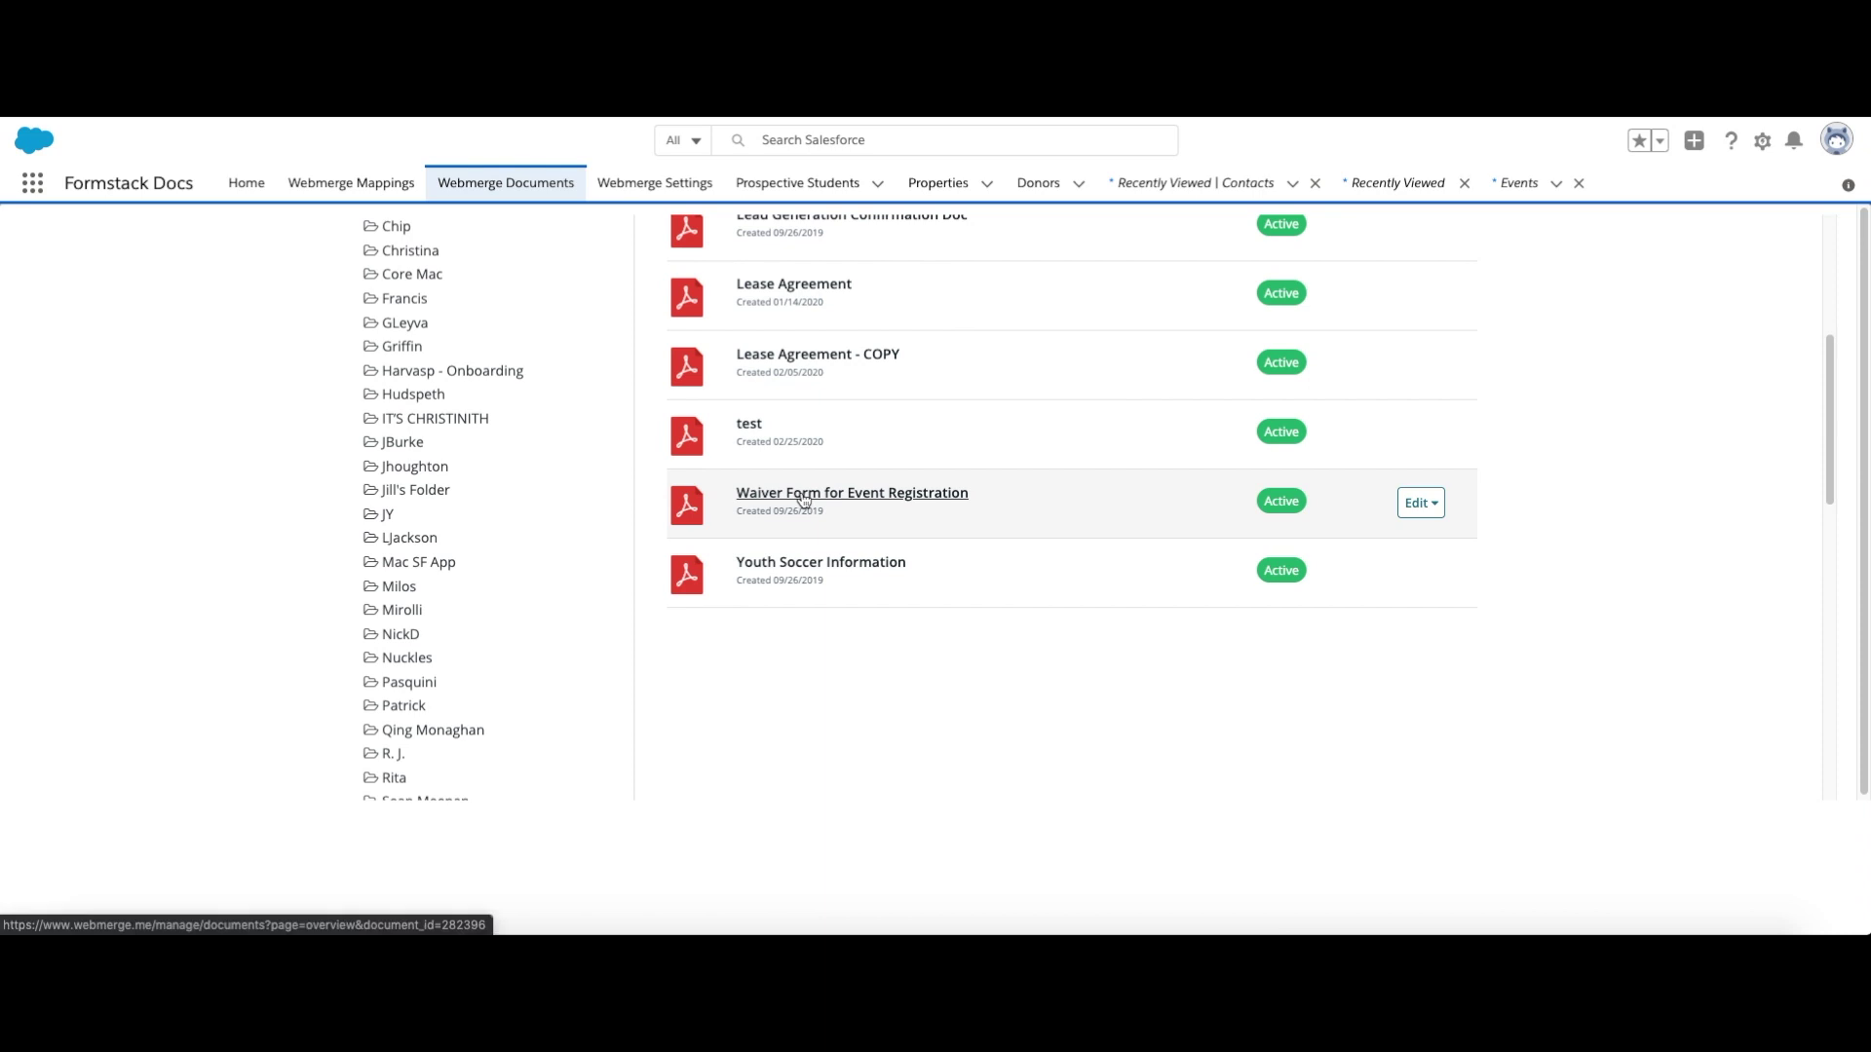
Open the Waiver Form for Event Registration template and check its PDF output with a _datetime file-name suffix
left_click(895, 499)
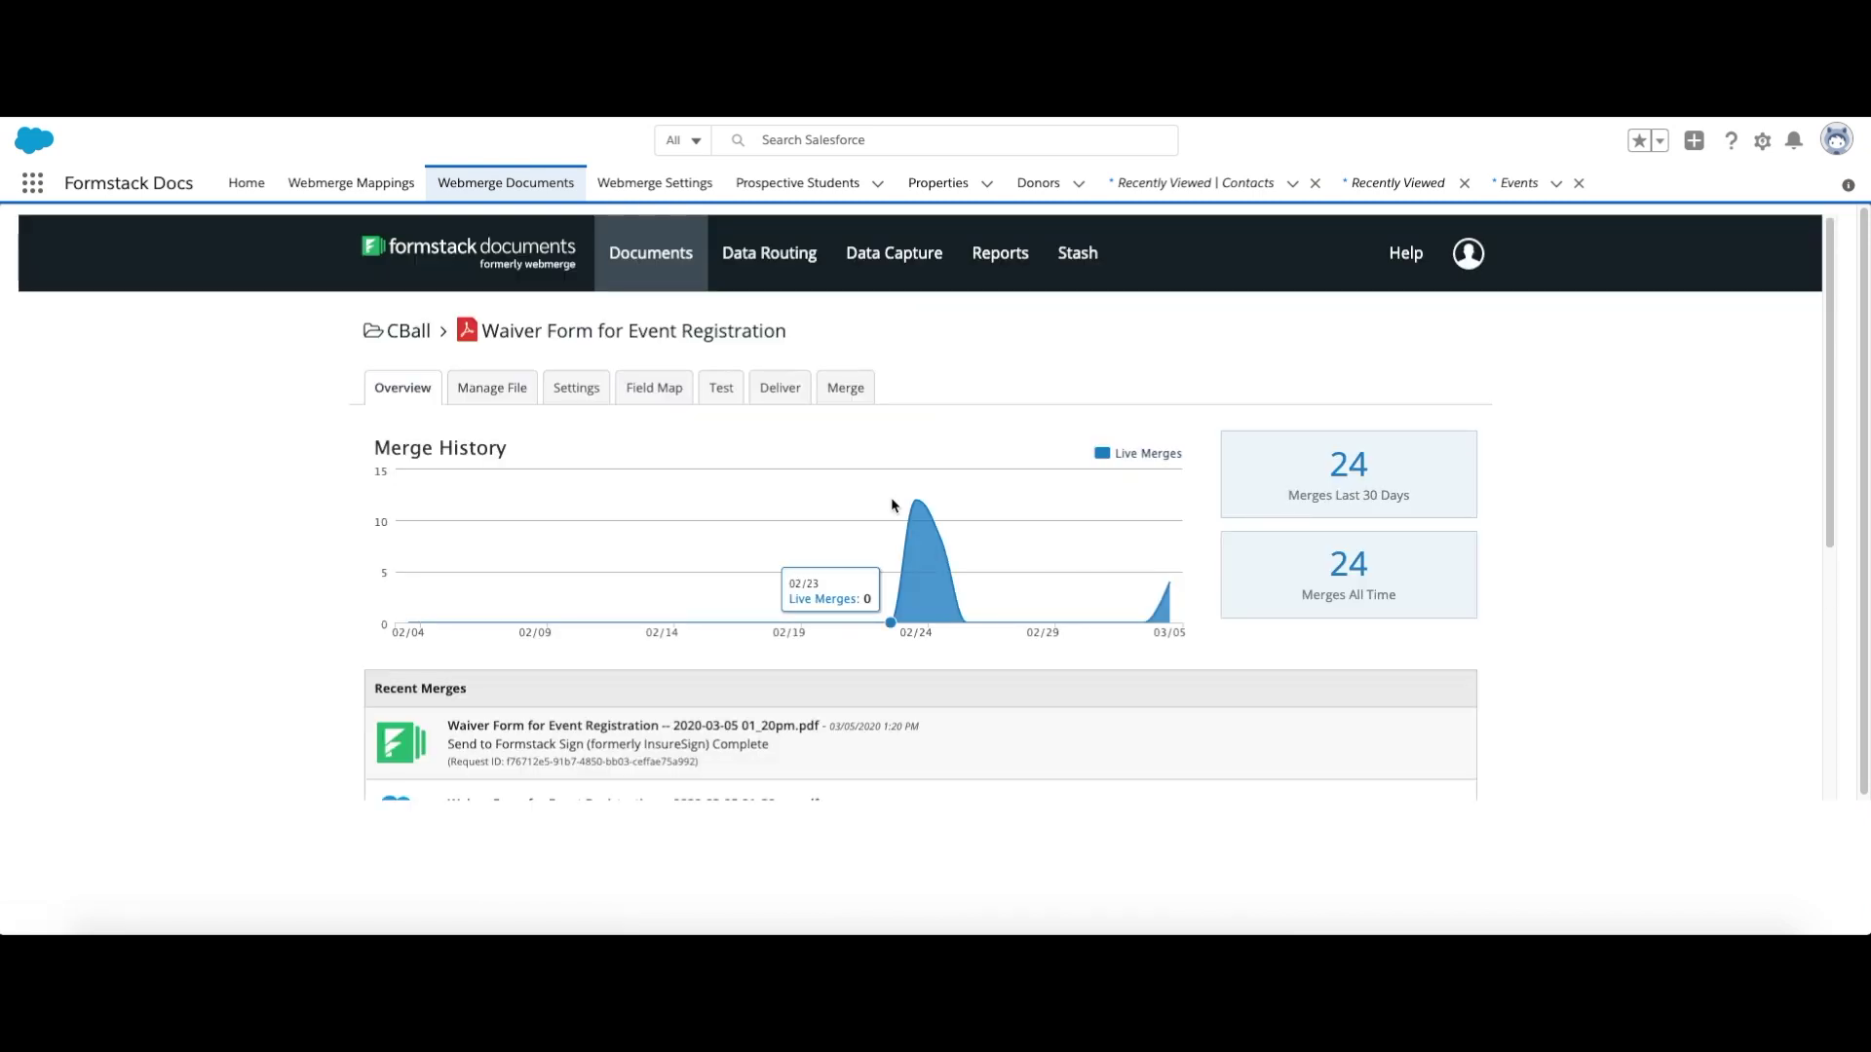
left_click(504, 395)
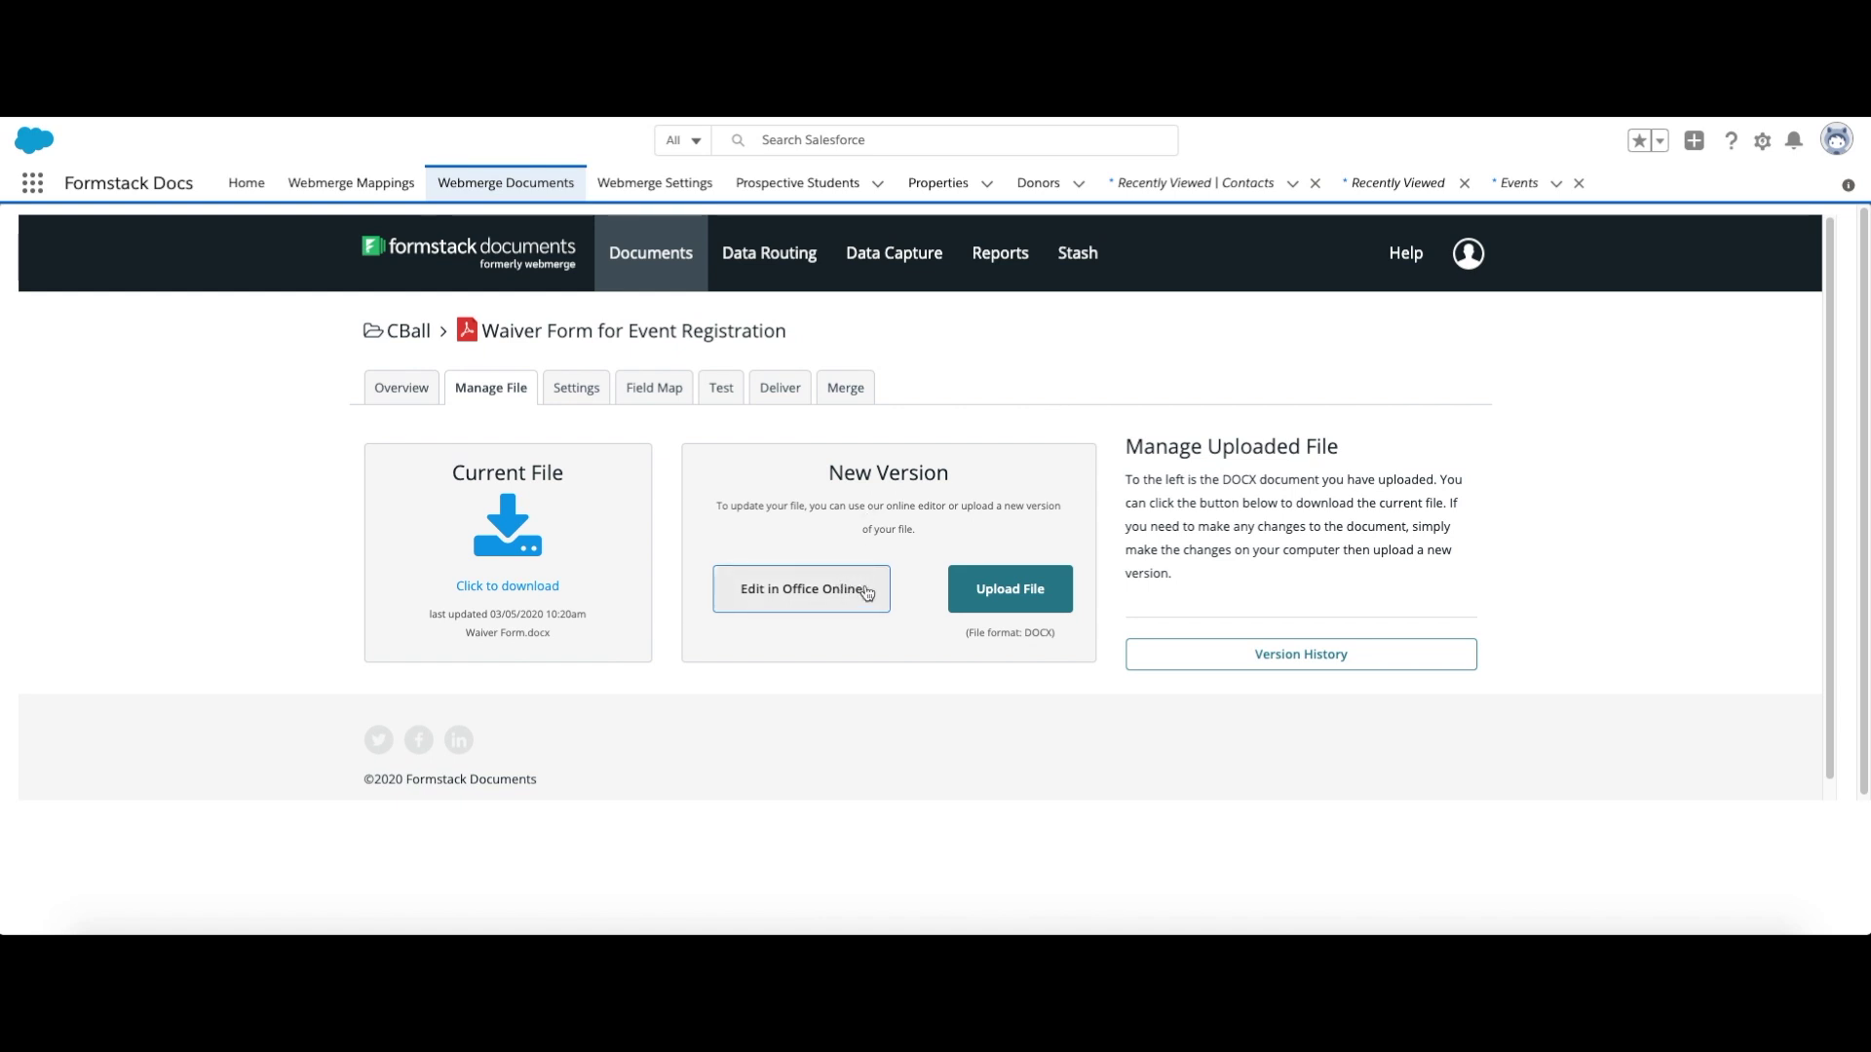
left_click(577, 391)
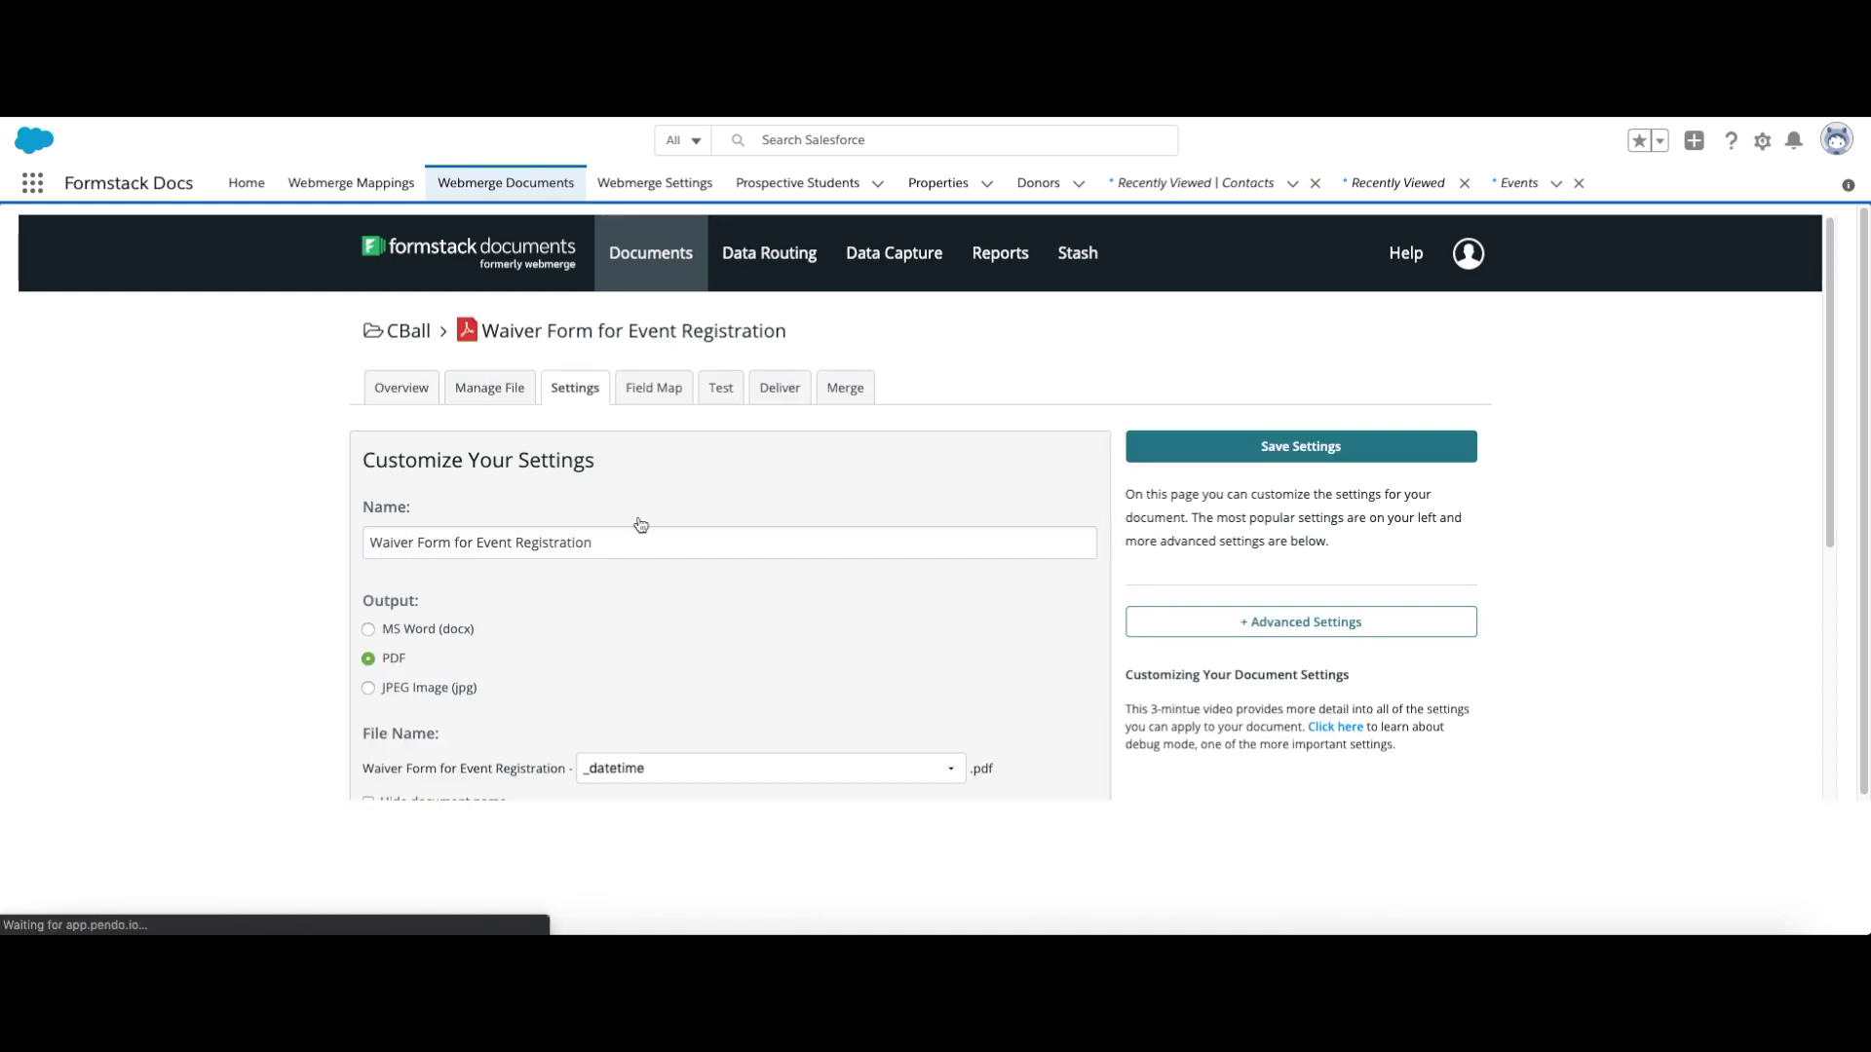
scroll(464, 435, "down", 1)
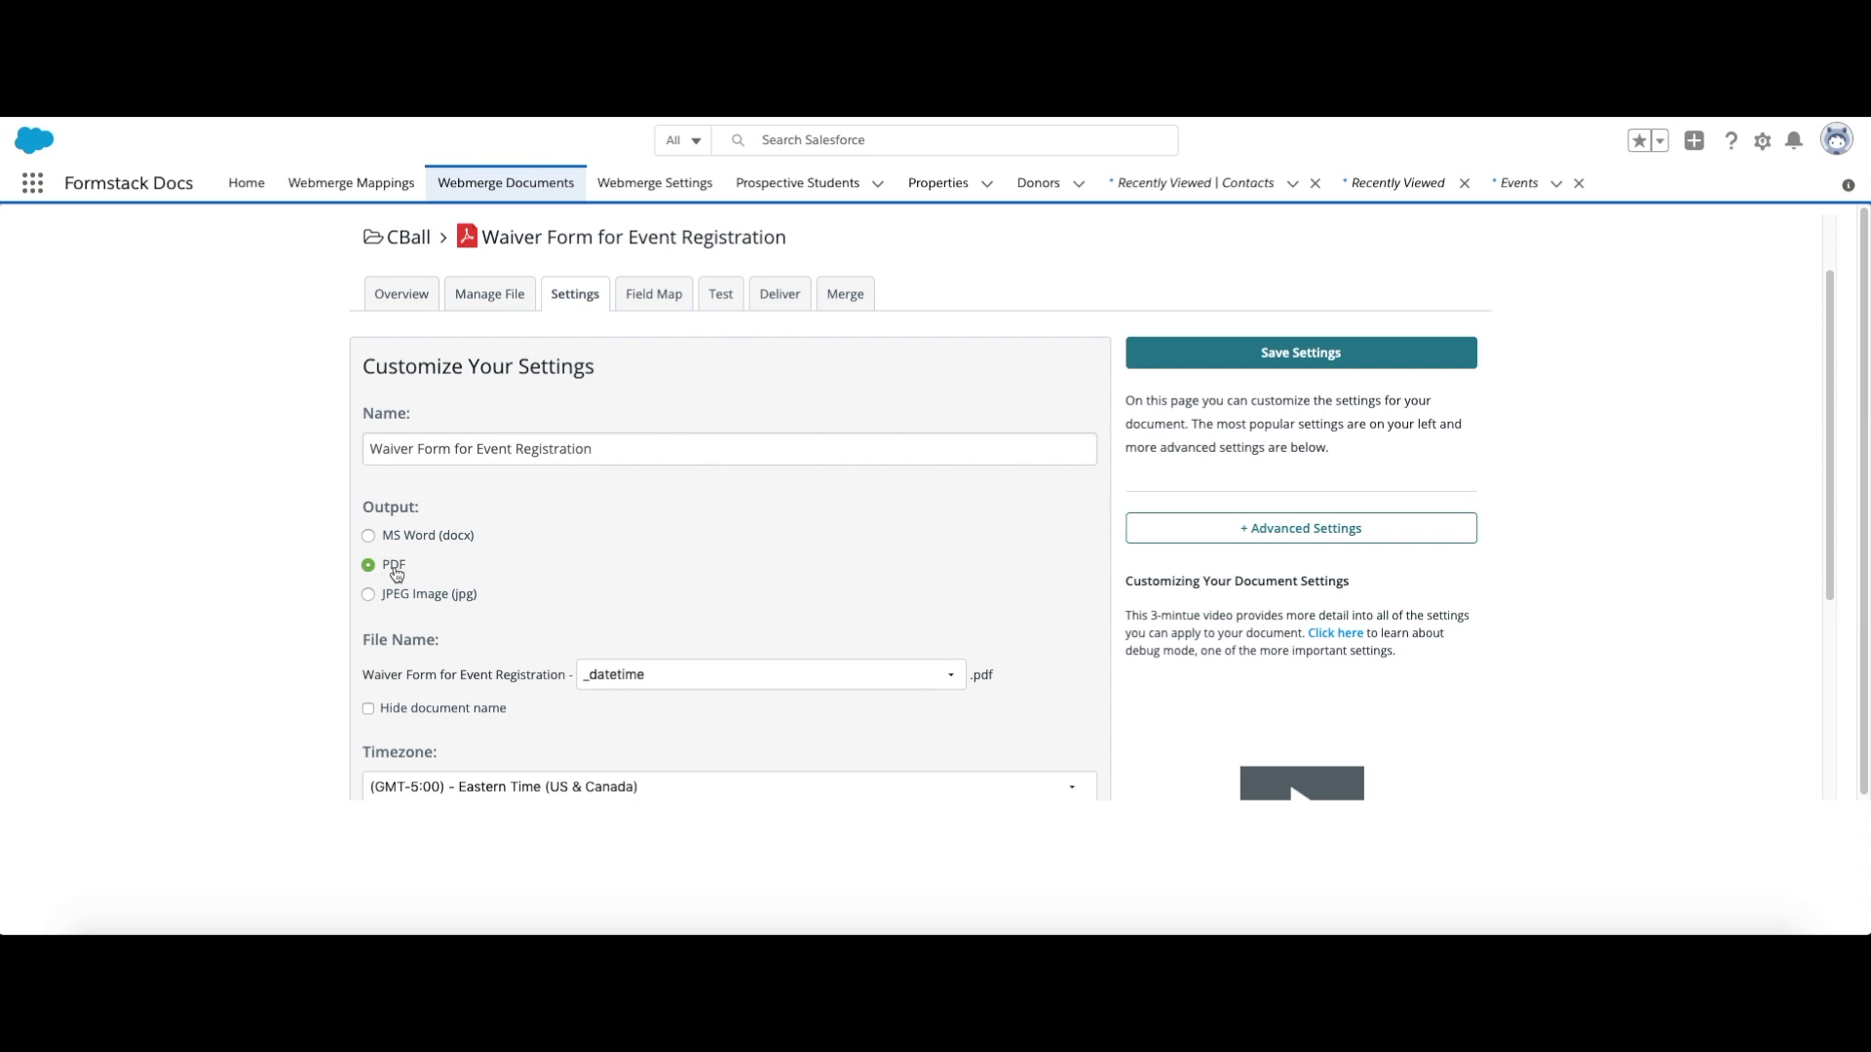
scroll(553, 573, "up", 1)
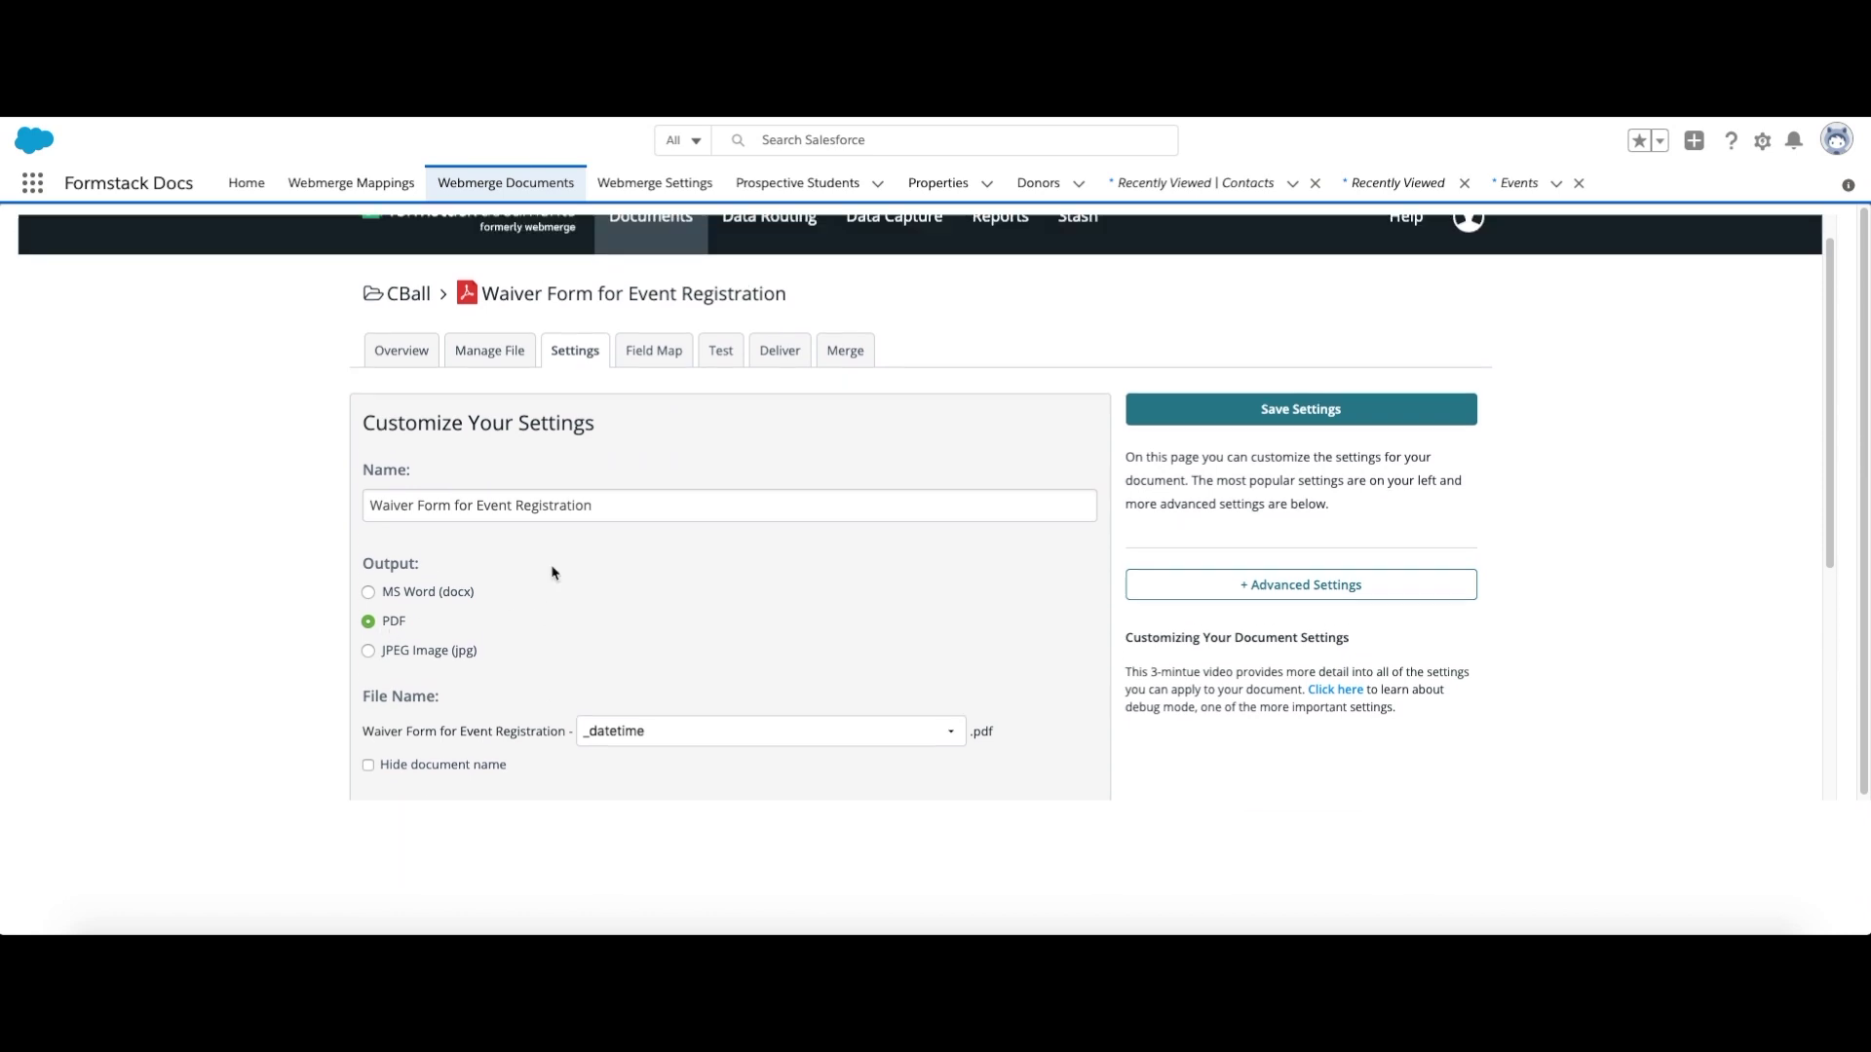
left_click(785, 358)
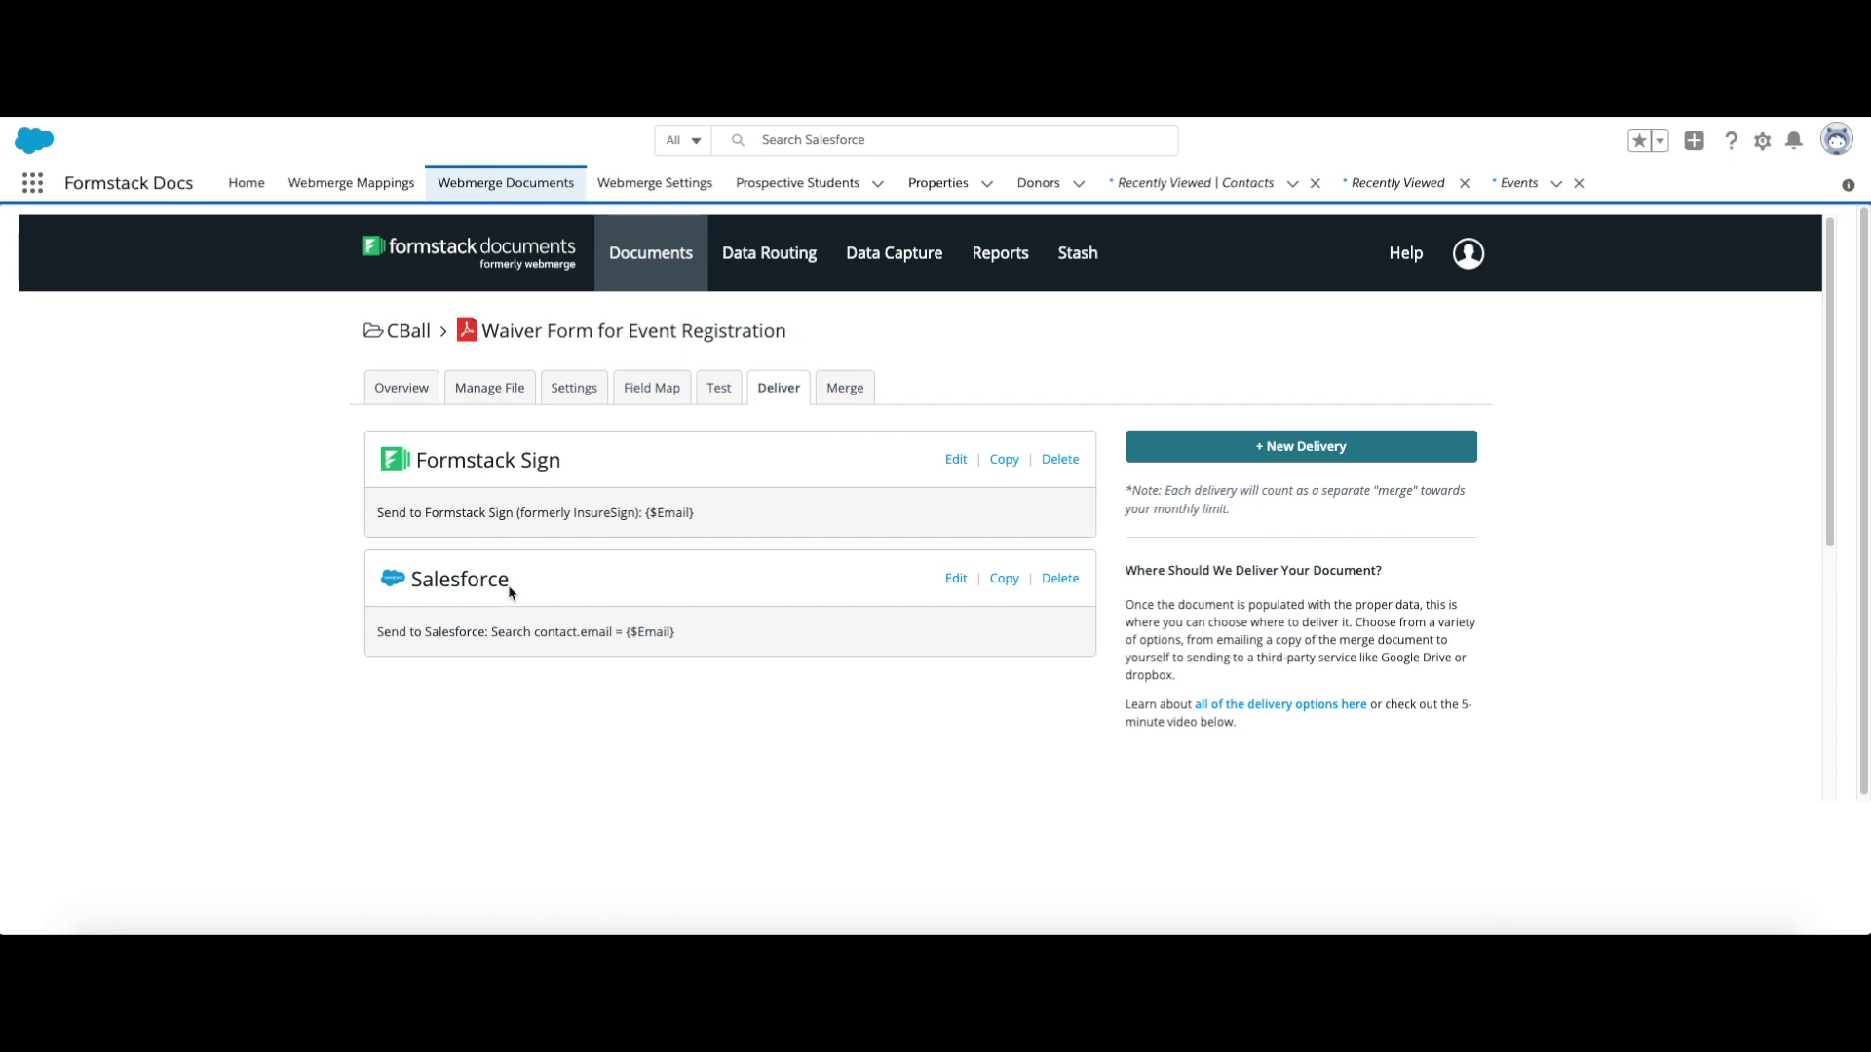
Edit the Formstack Sign delivery and set the signee's email to the Email merge field
left_click(957, 461)
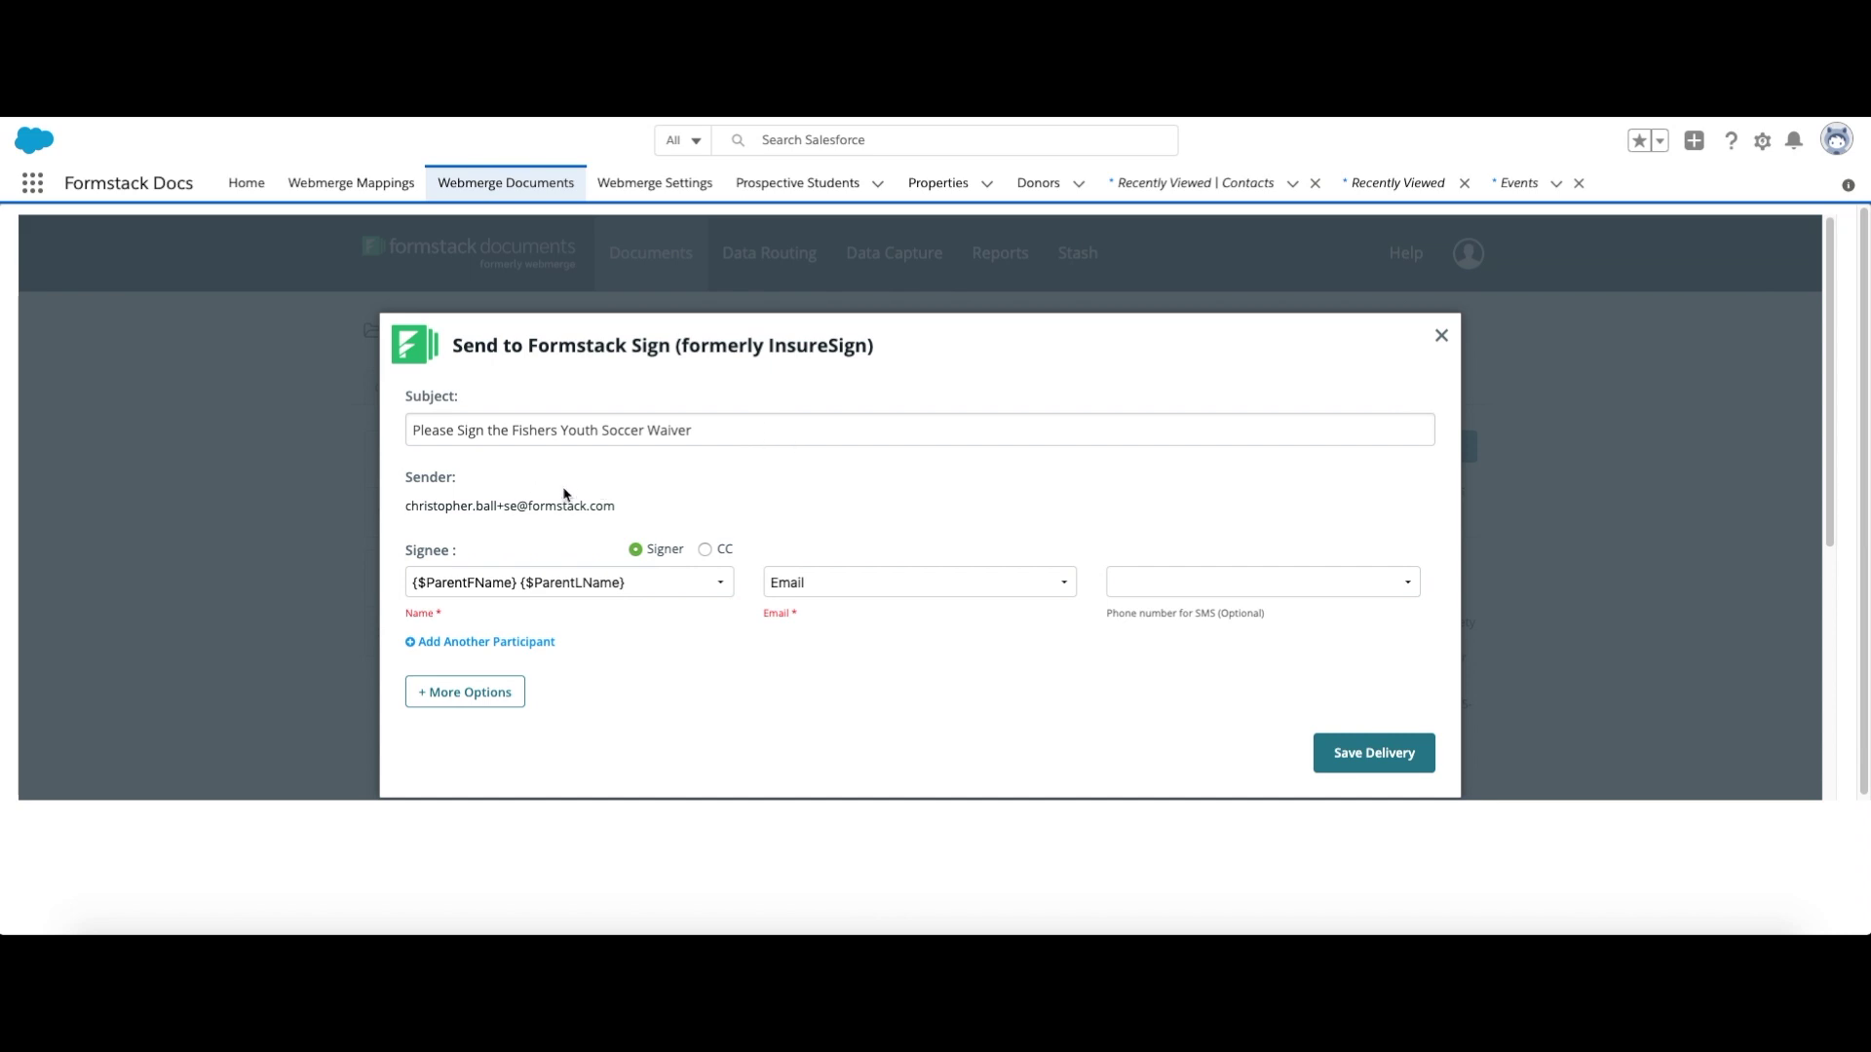
scroll(635, 502, "down", 1)
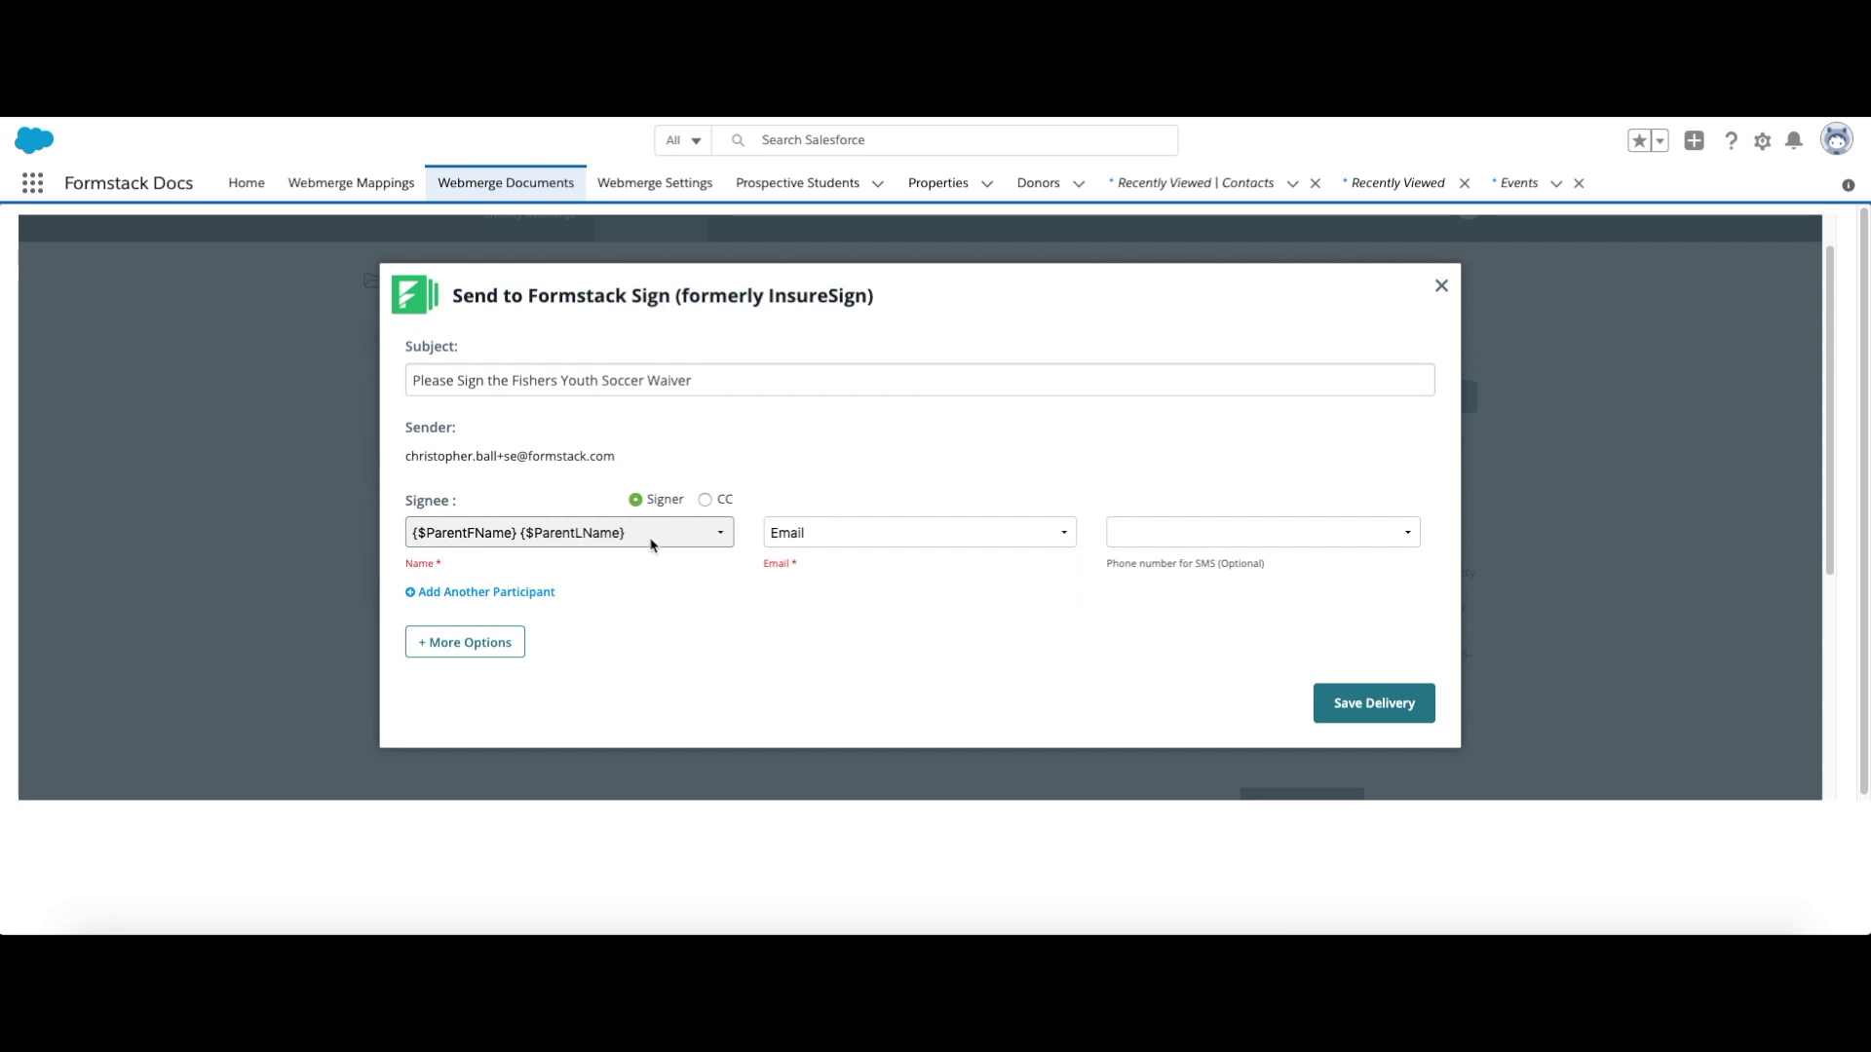
left_click(942, 535)
left_click(926, 534)
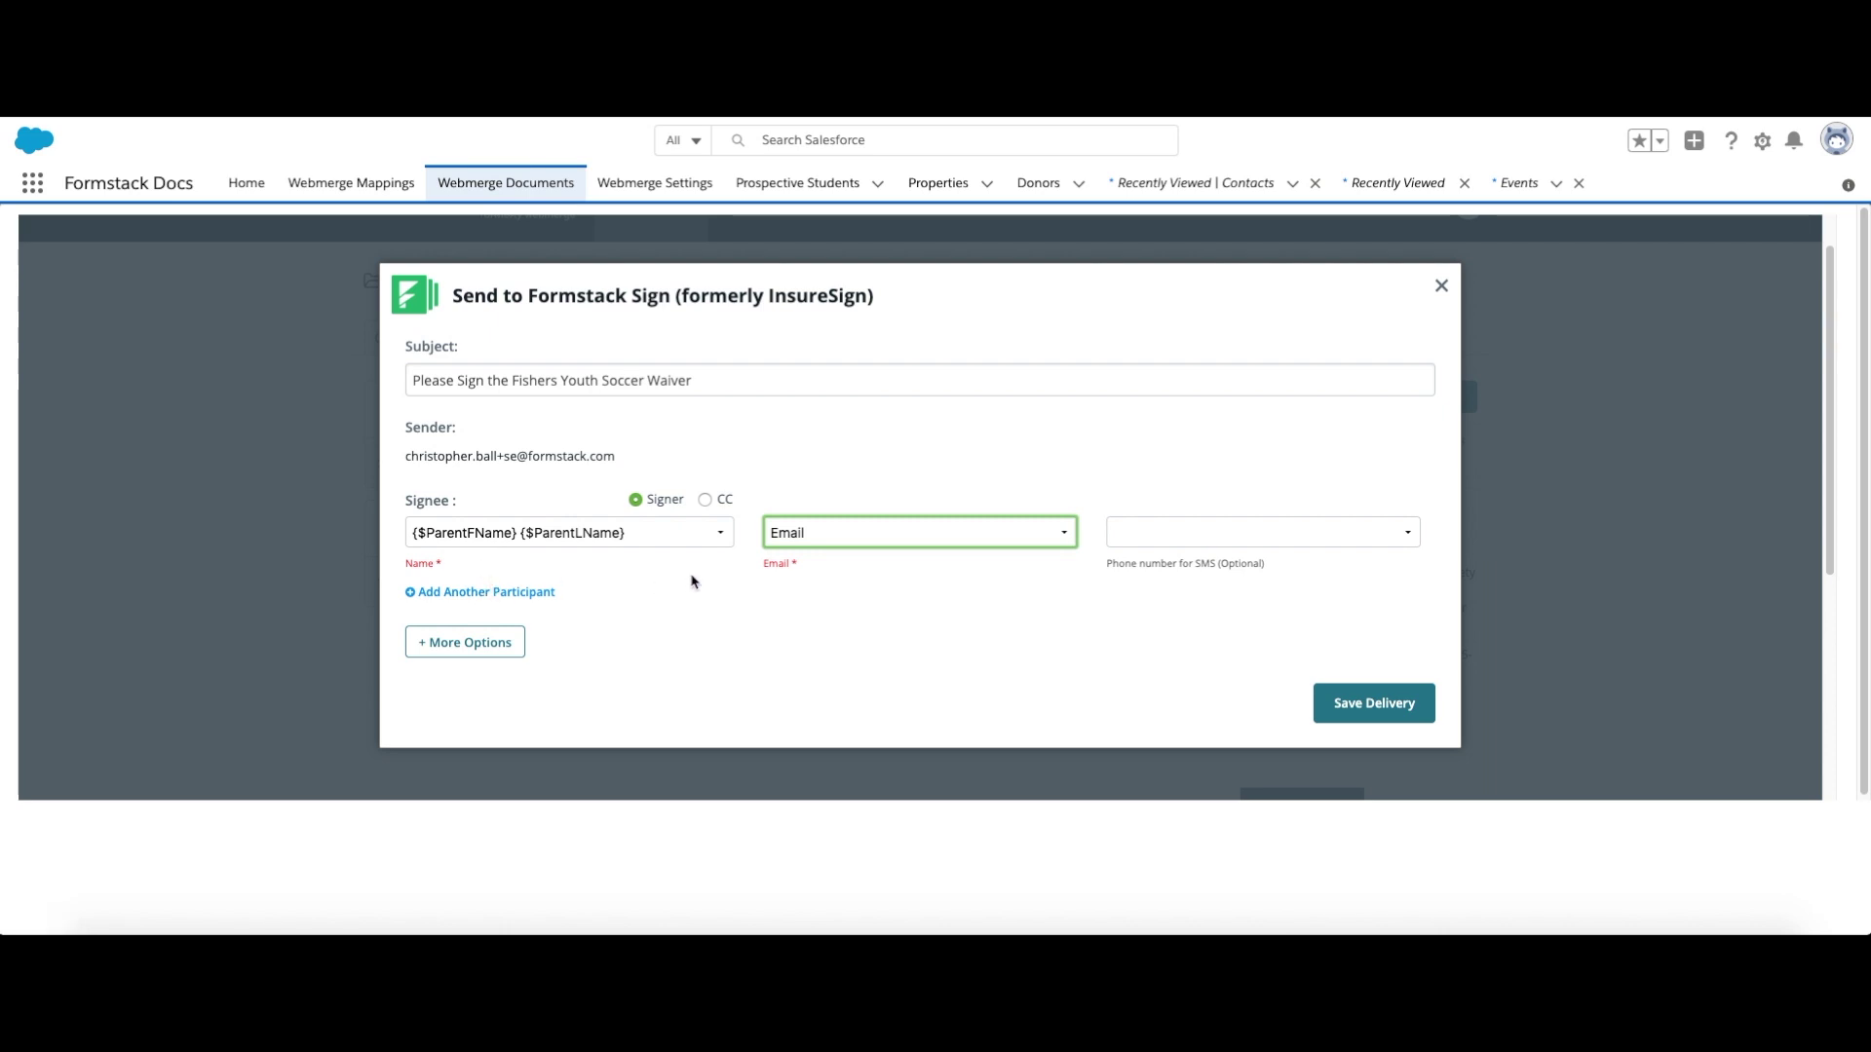
scroll(584, 648, "down", 1)
Confirm the always-send and hold-Salesforce-delivery options and save the Formstack Sign delivery
left_click(469, 570)
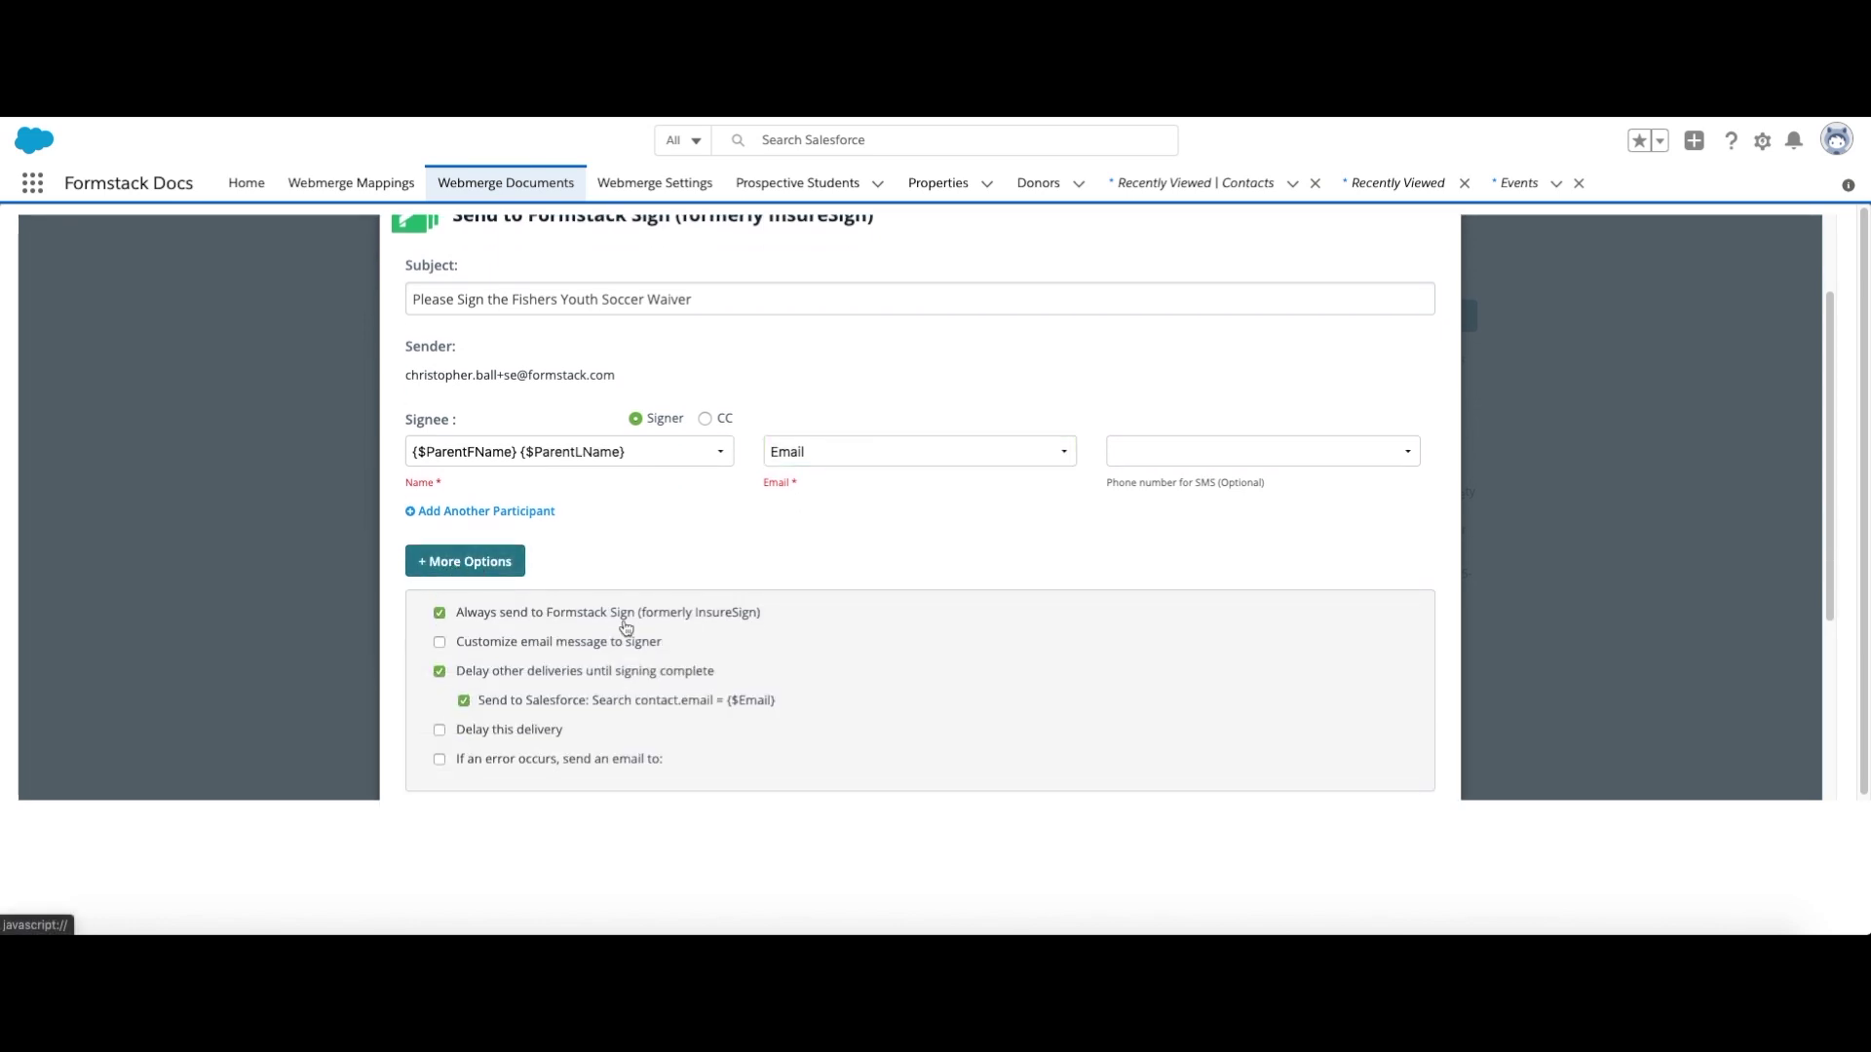
scroll(645, 672, "down", 1)
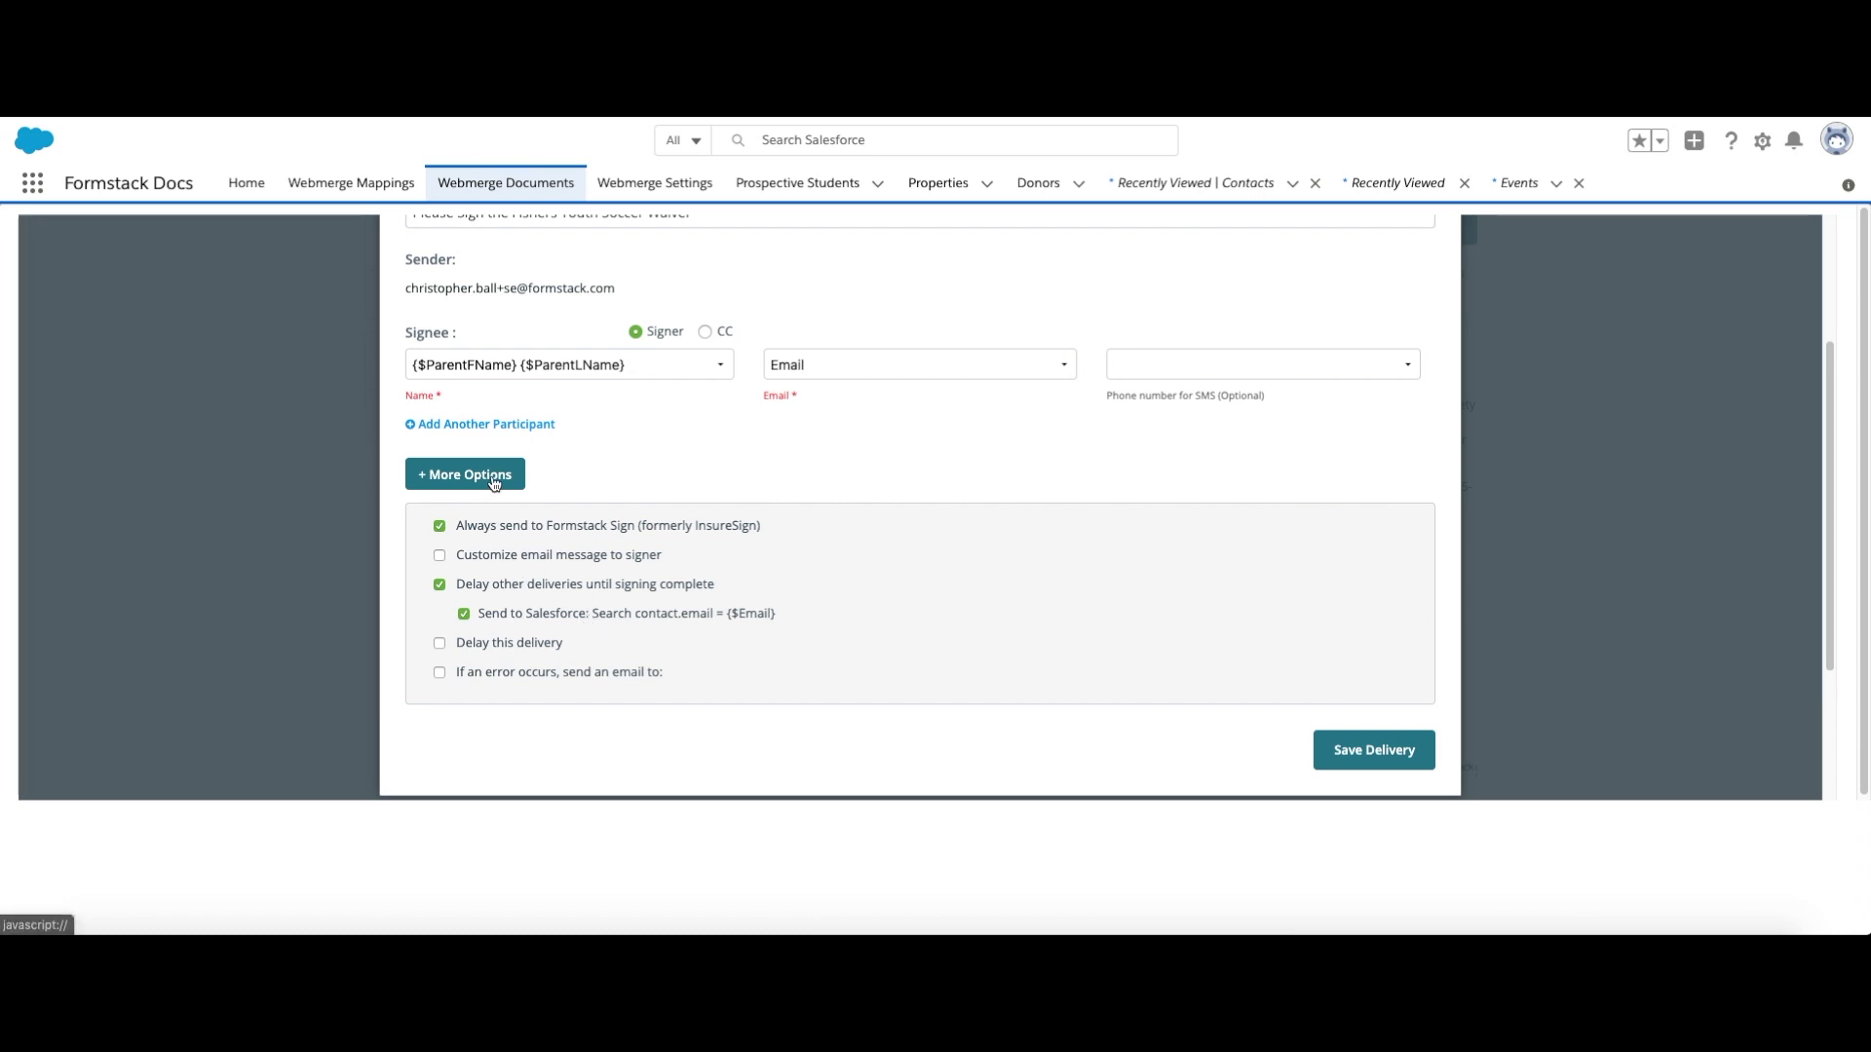
left_click(1384, 754)
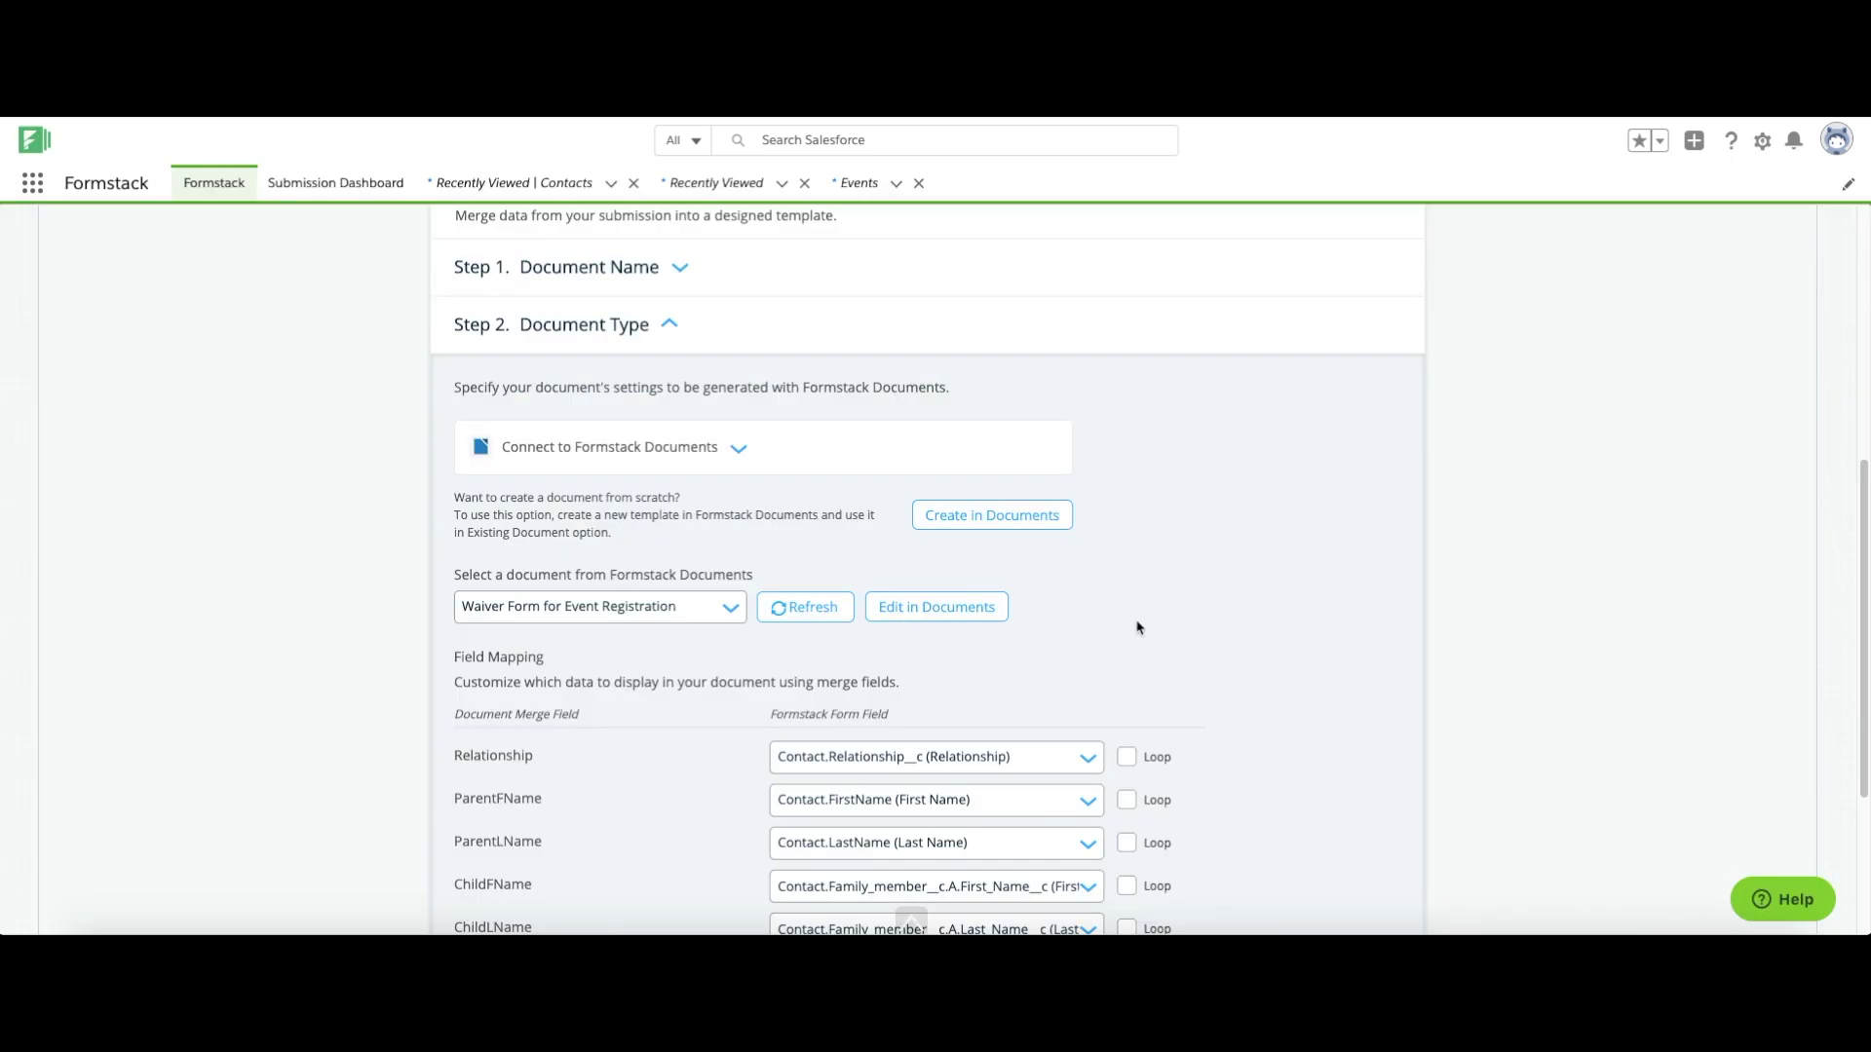
Scroll through the waiver field mappings and inspect the Relationship mapping choices, leaving them unchanged
scroll(1072, 614, "down", 1)
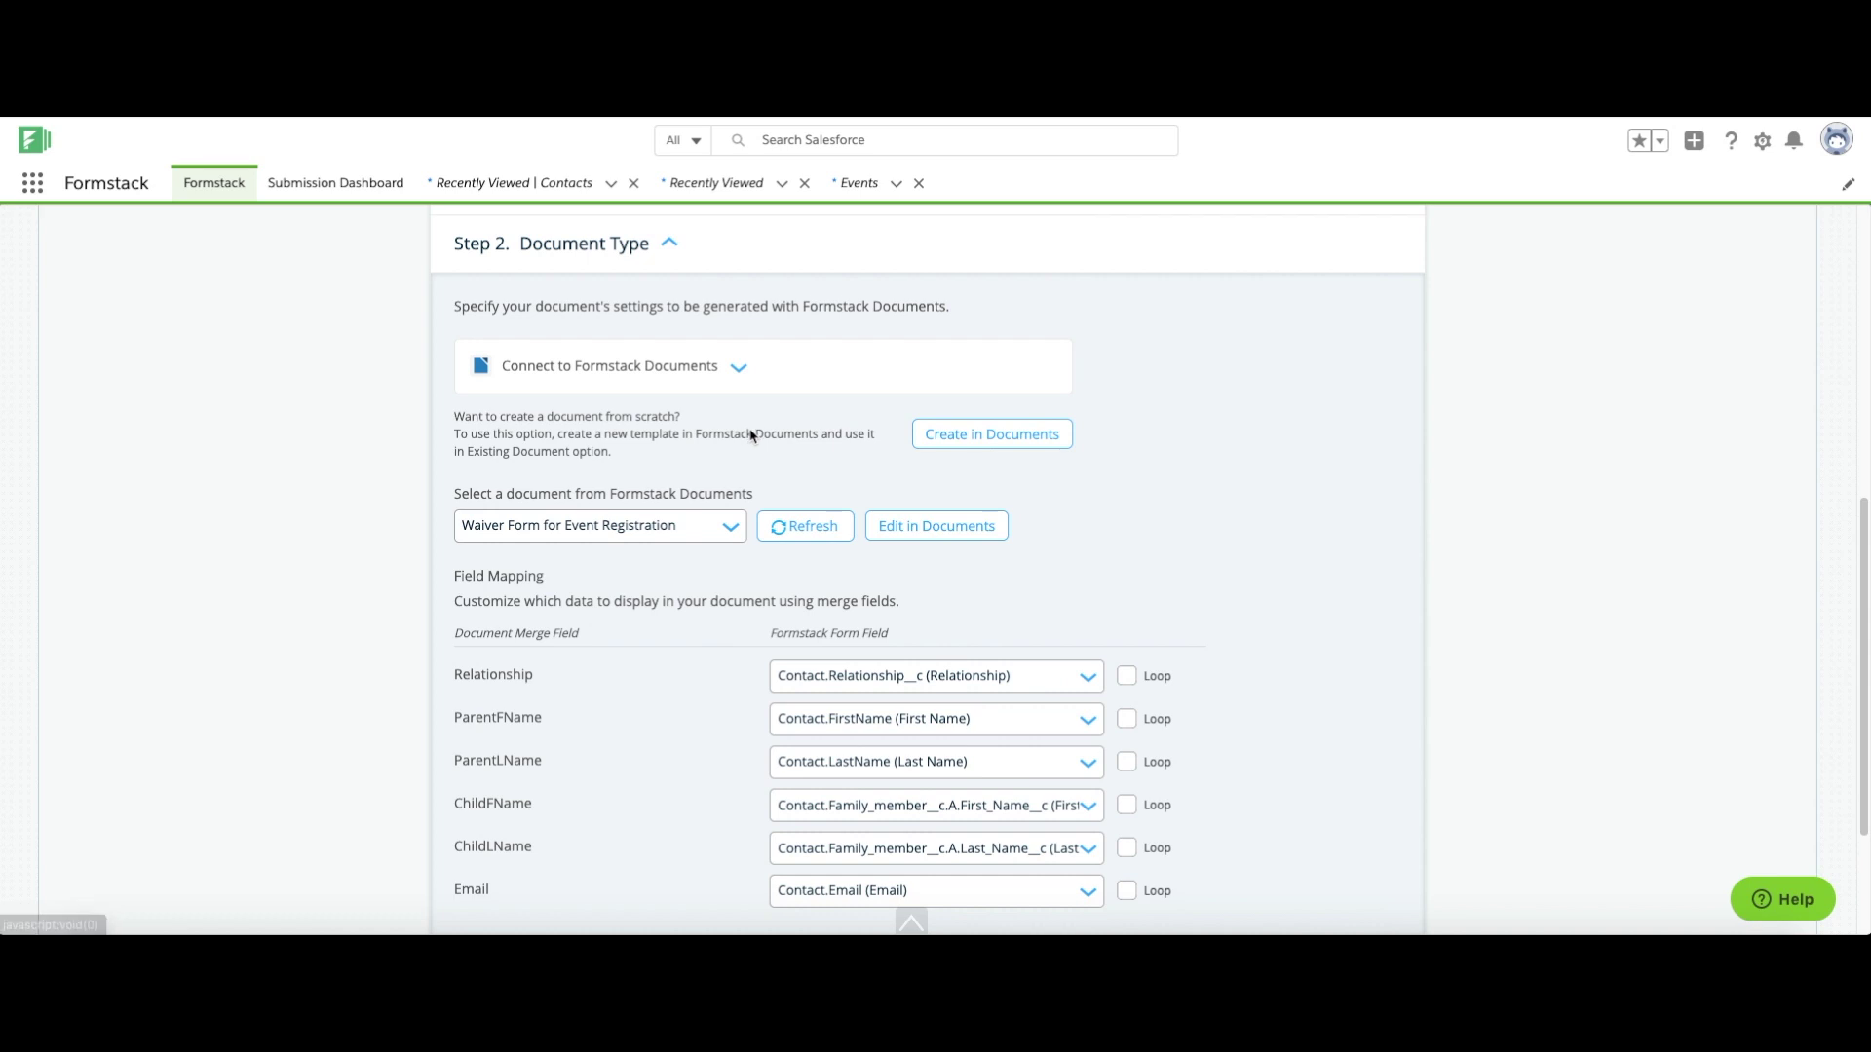
scroll(723, 489, "up", 4)
scroll(723, 486, "down", 1)
scroll(769, 551, "down", 3)
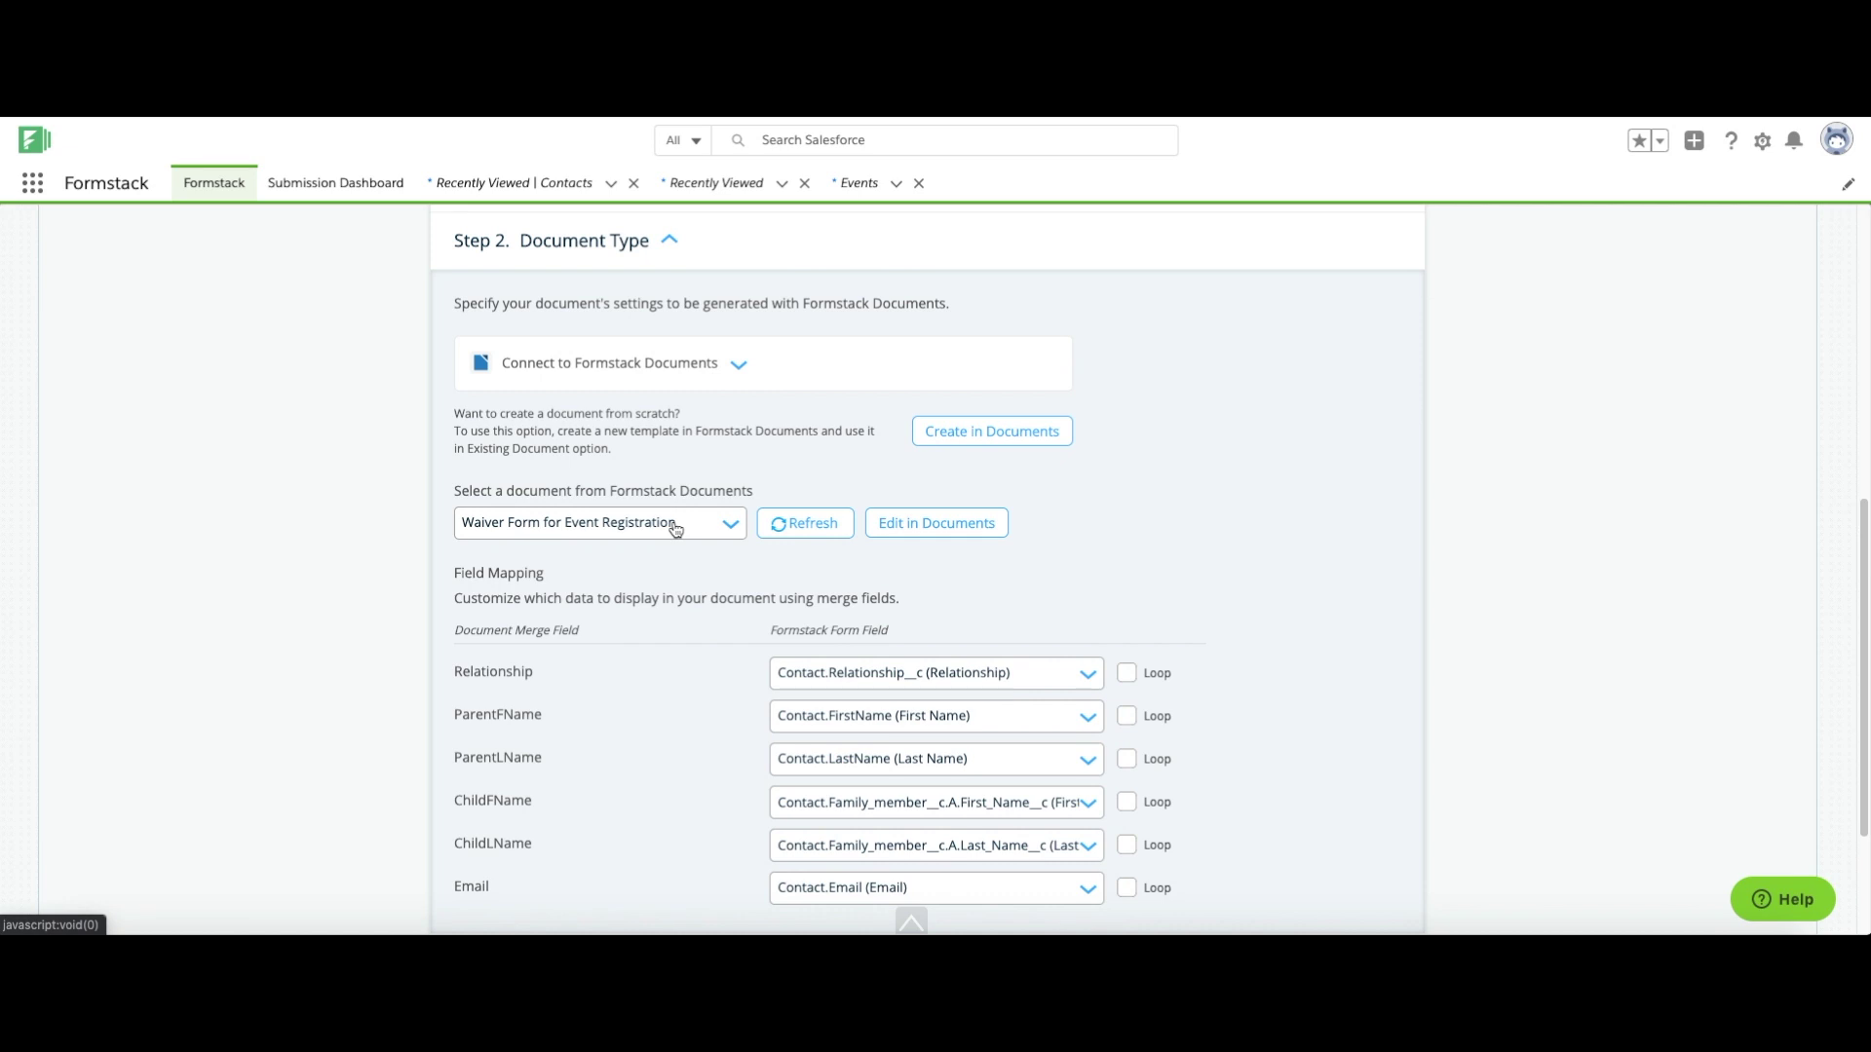
scroll(1121, 585, "down", 2)
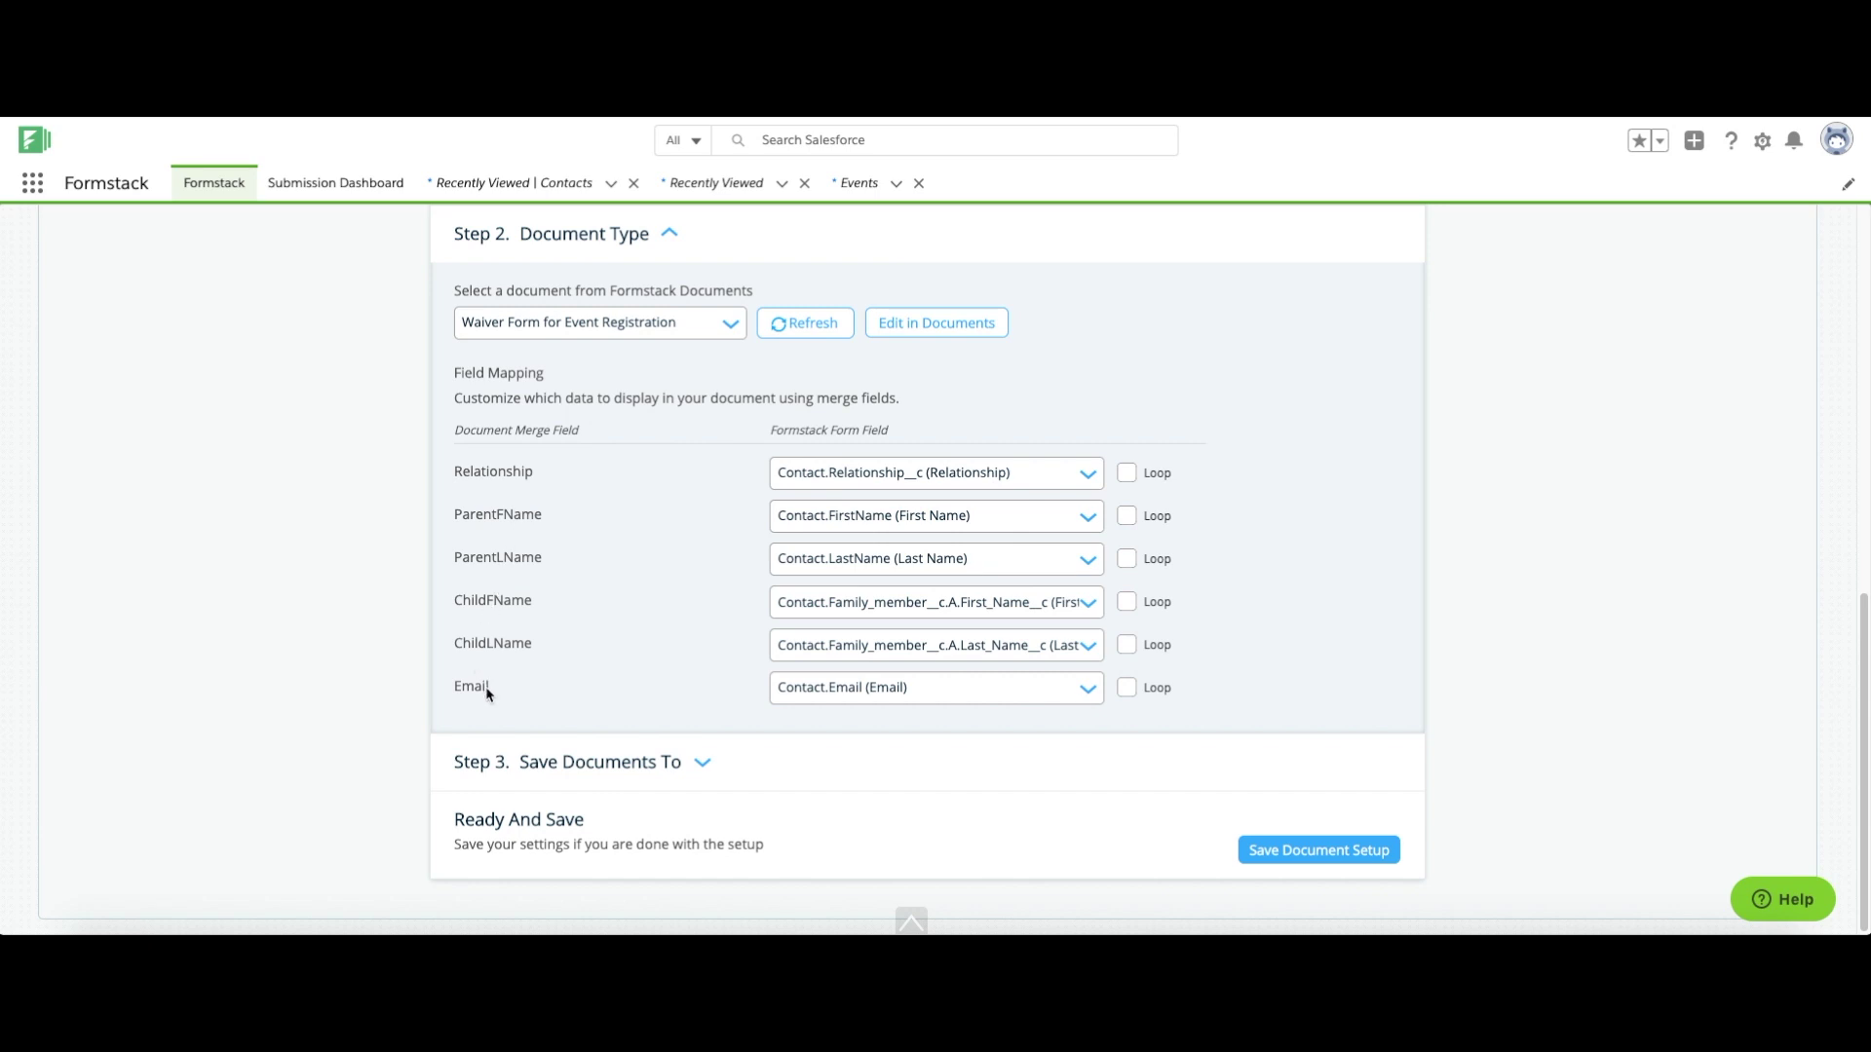
left_click(1087, 480)
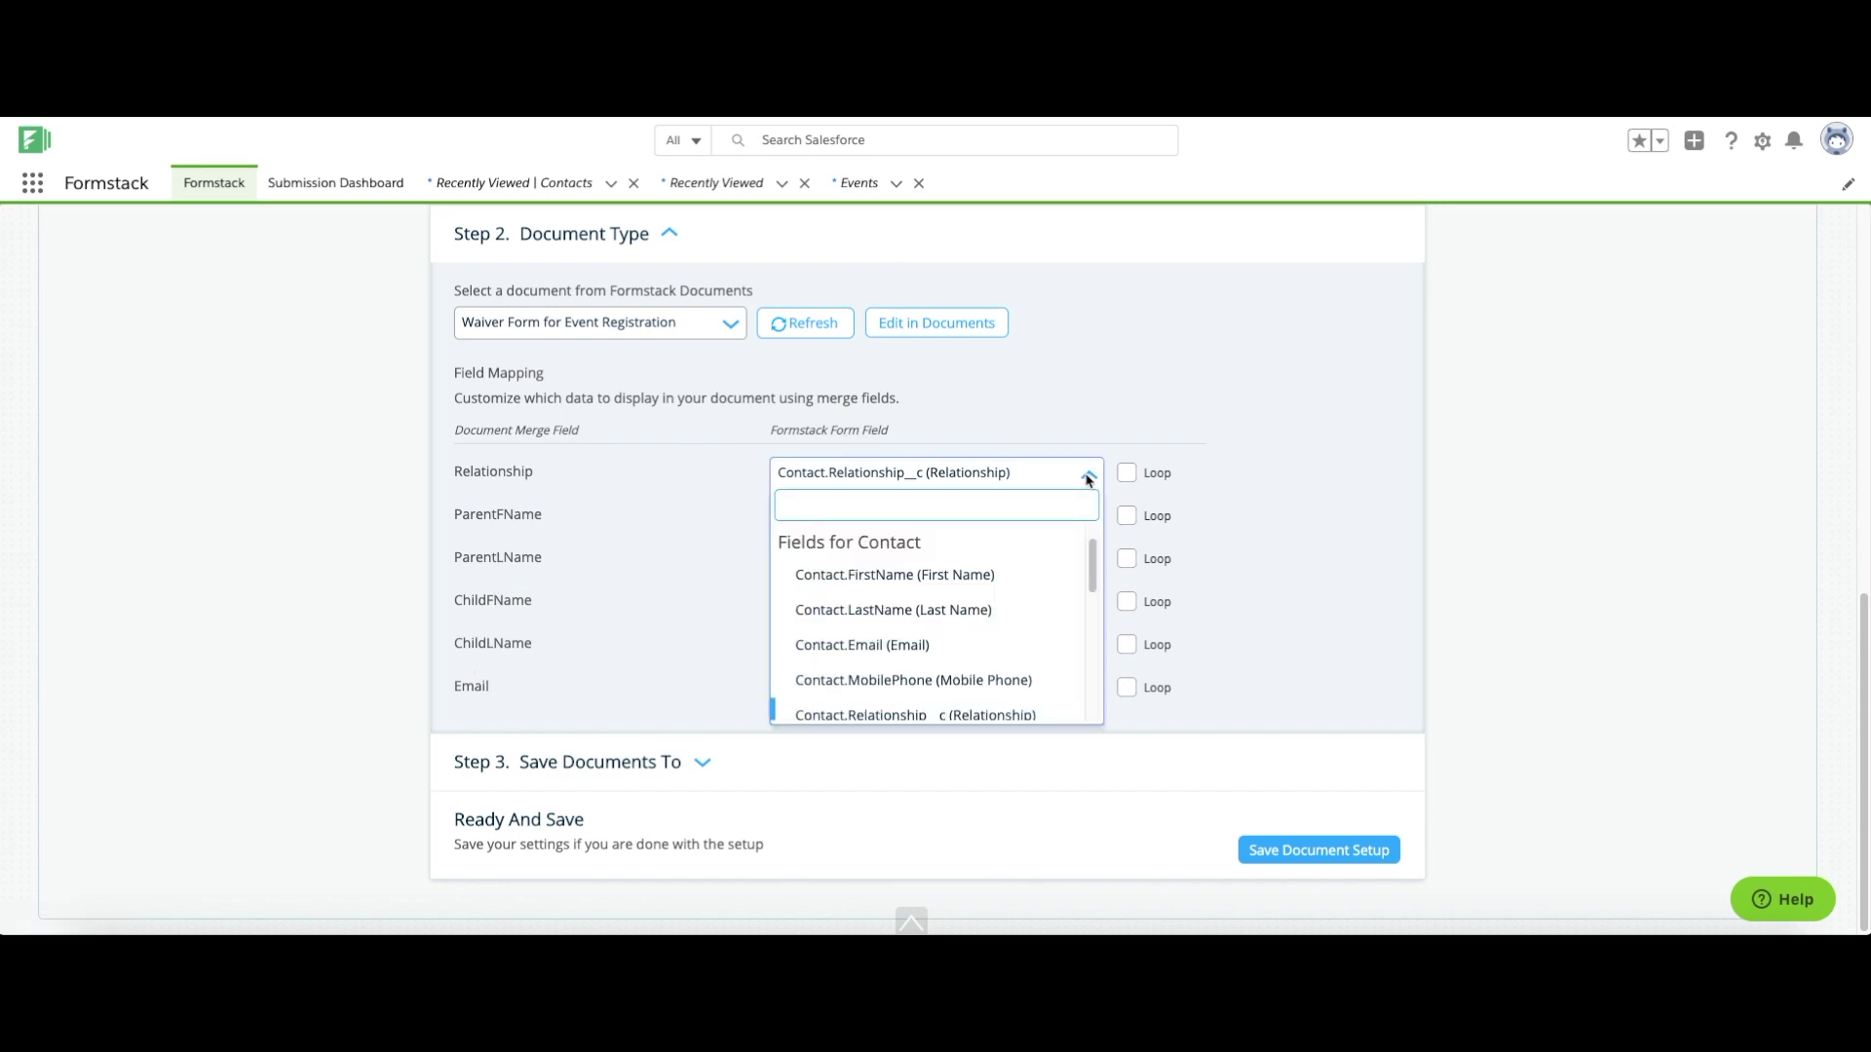
scroll(982, 607, "down", 1)
scroll(982, 607, "up", 1)
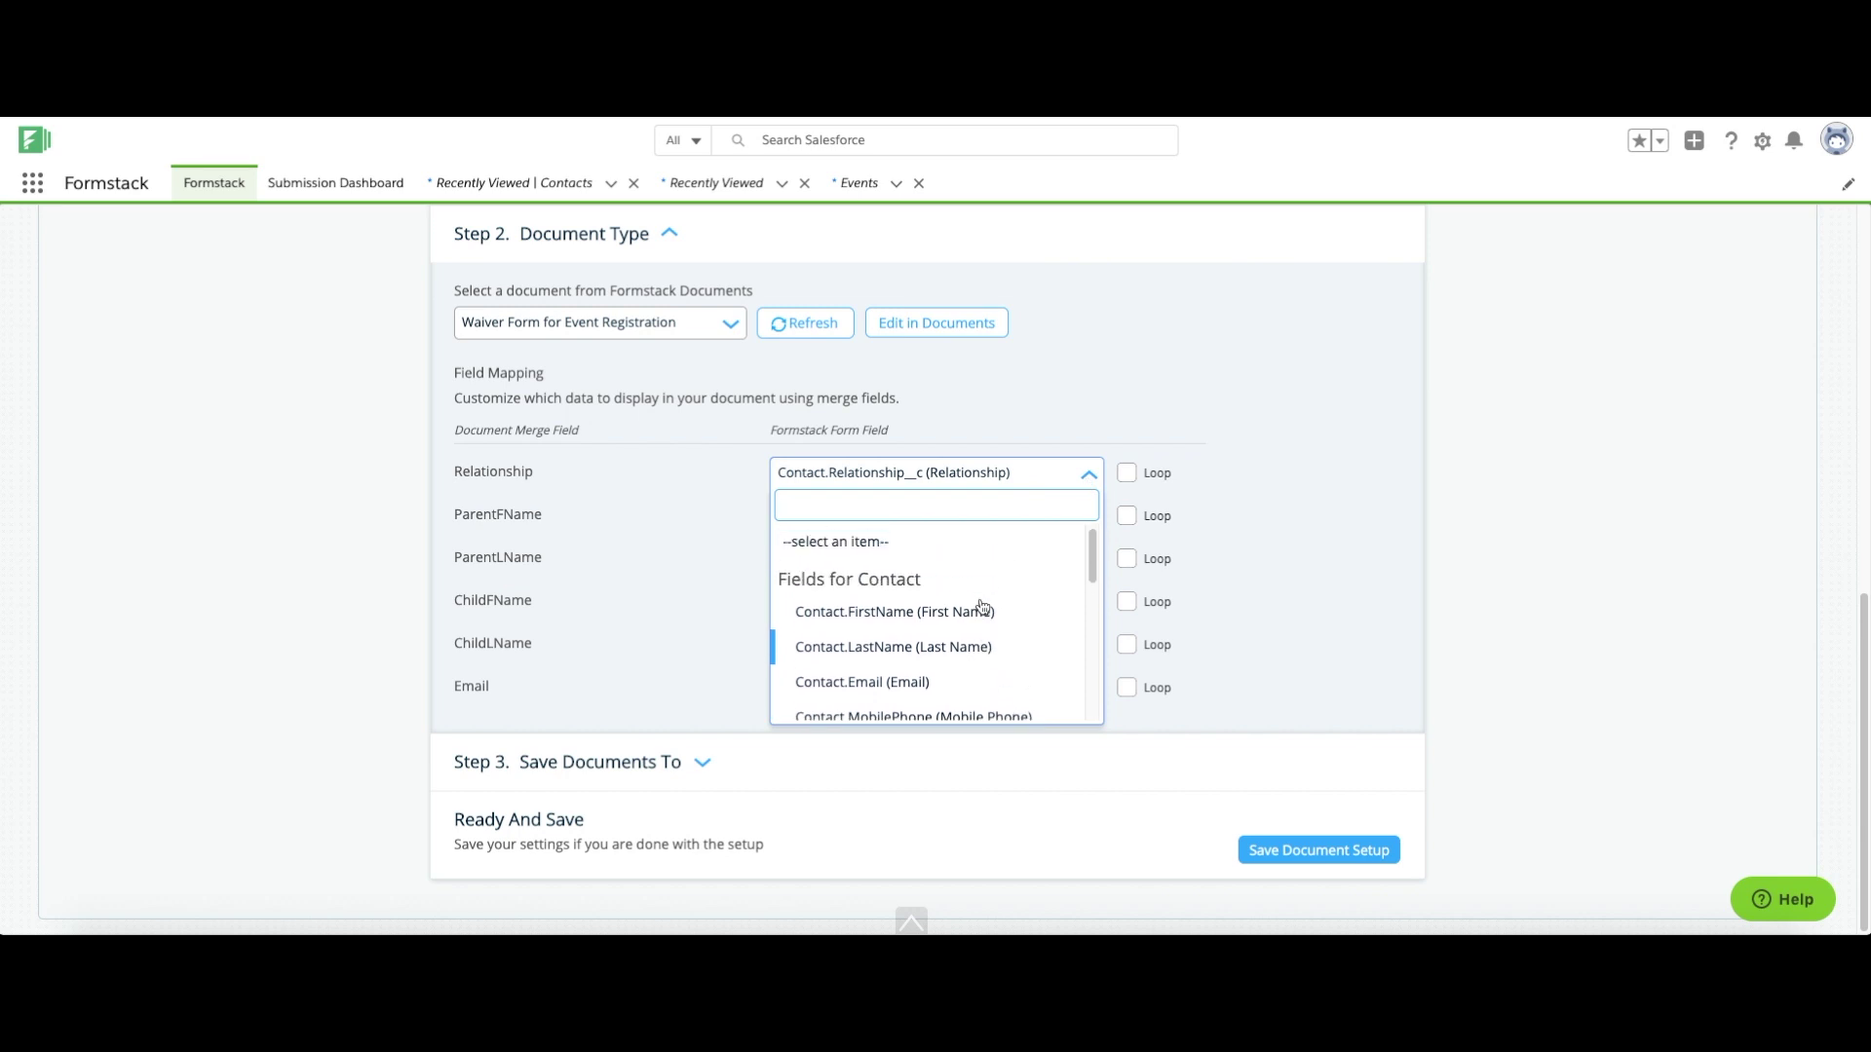
left_click(1096, 397)
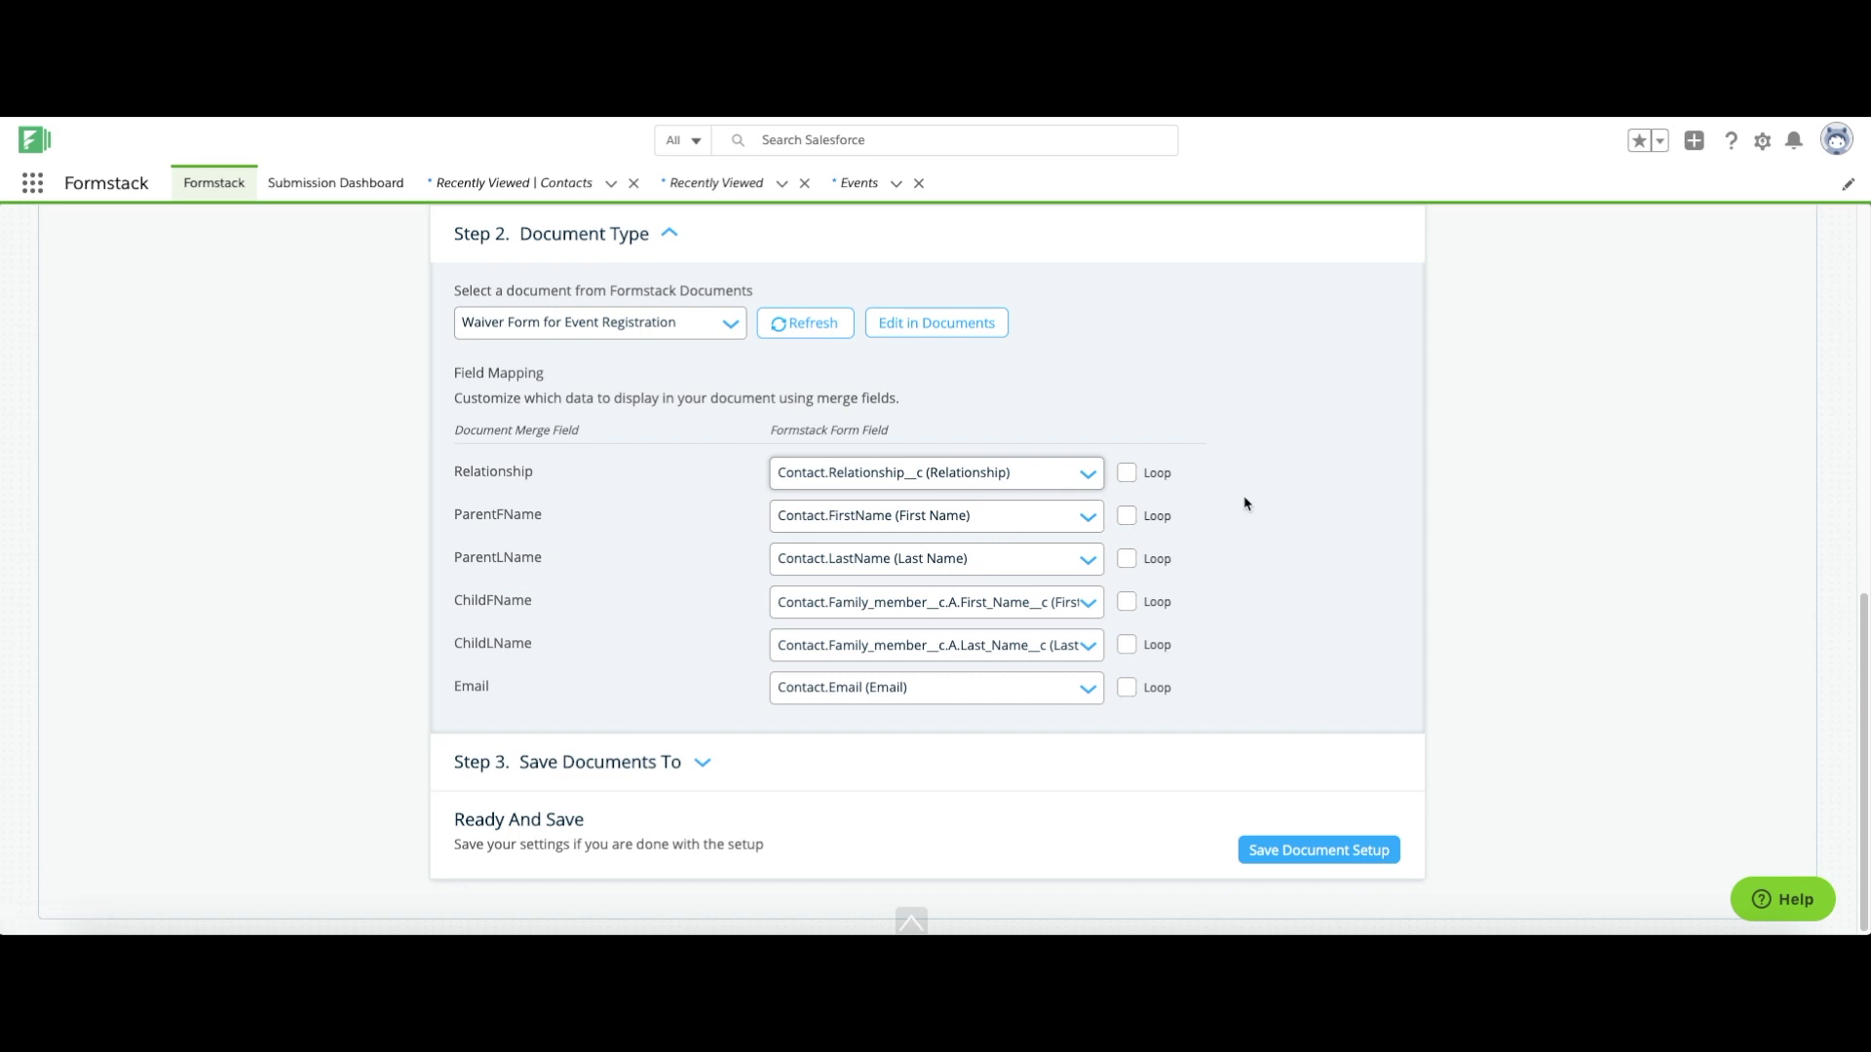
Inspect the ChildLName mapping, keeping it linked to Contact.Family_member__c.A.Last_Name__c
left_click(1070, 647)
scroll(1023, 746, "down", 3)
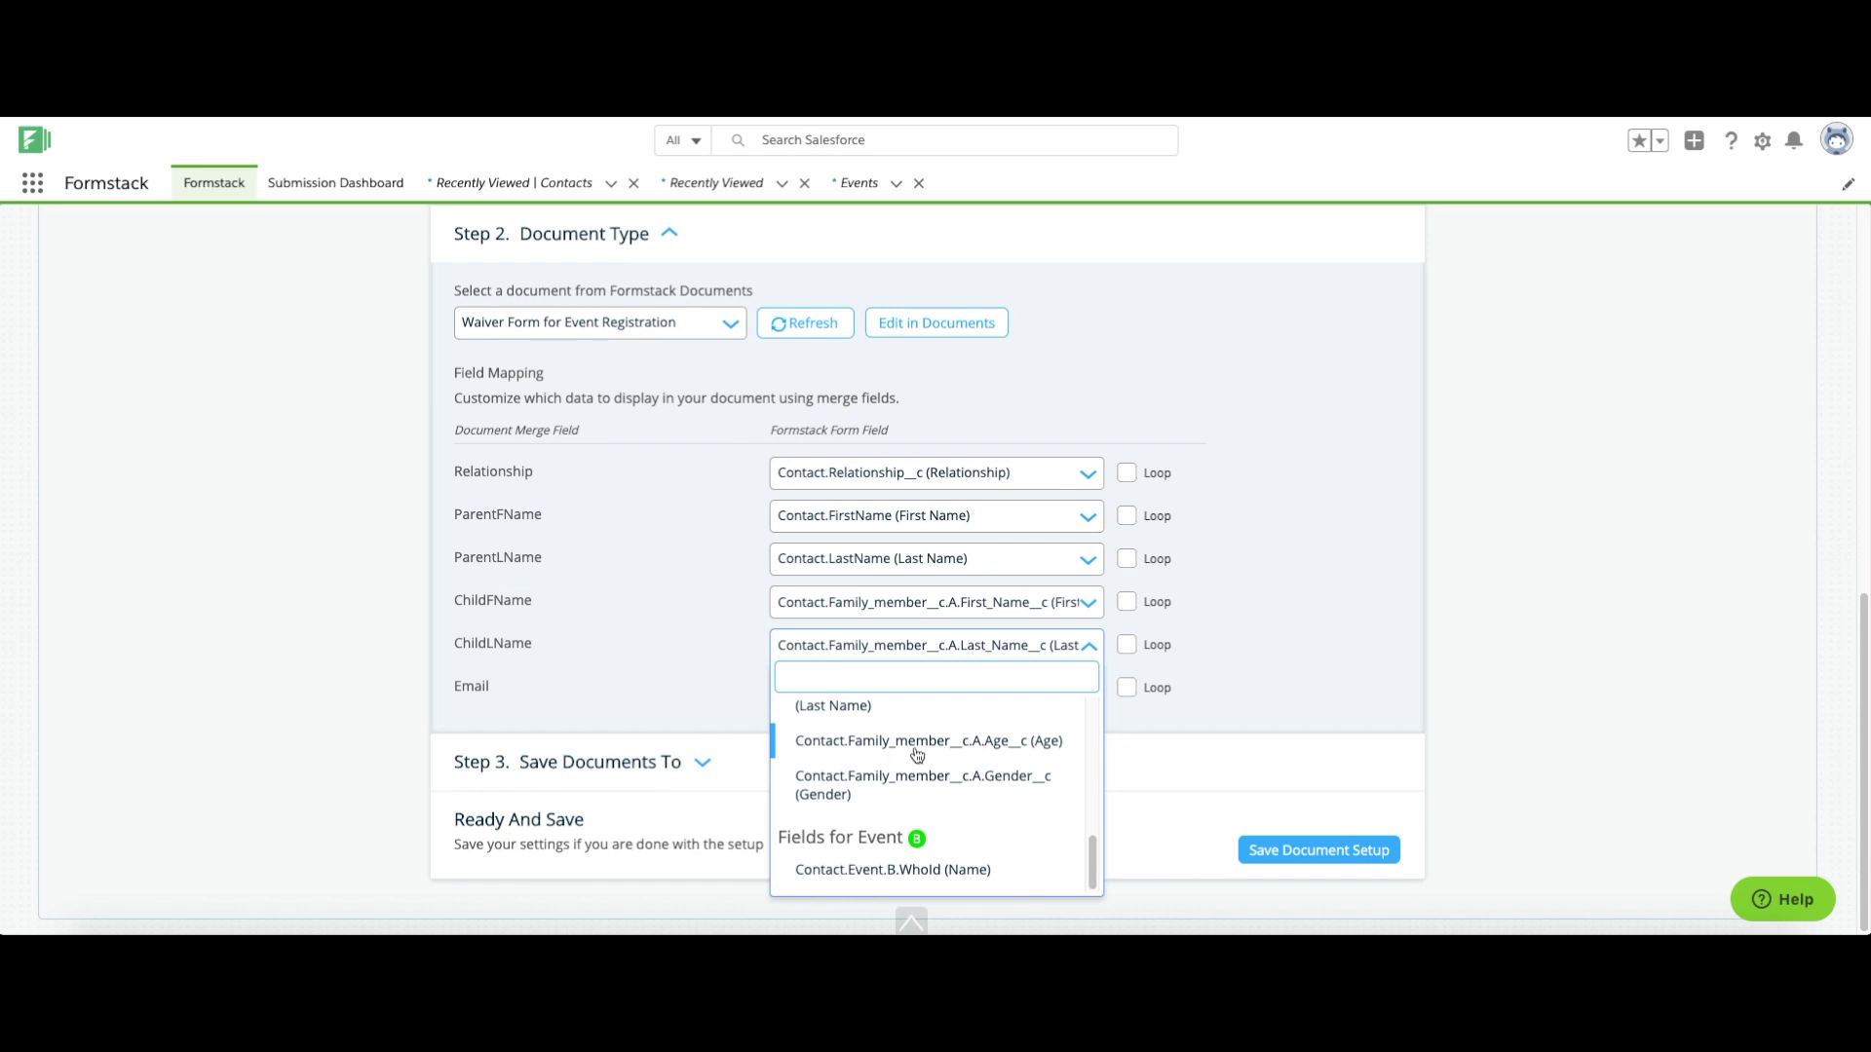
scroll(916, 755, "up", 1)
left_click(1272, 634)
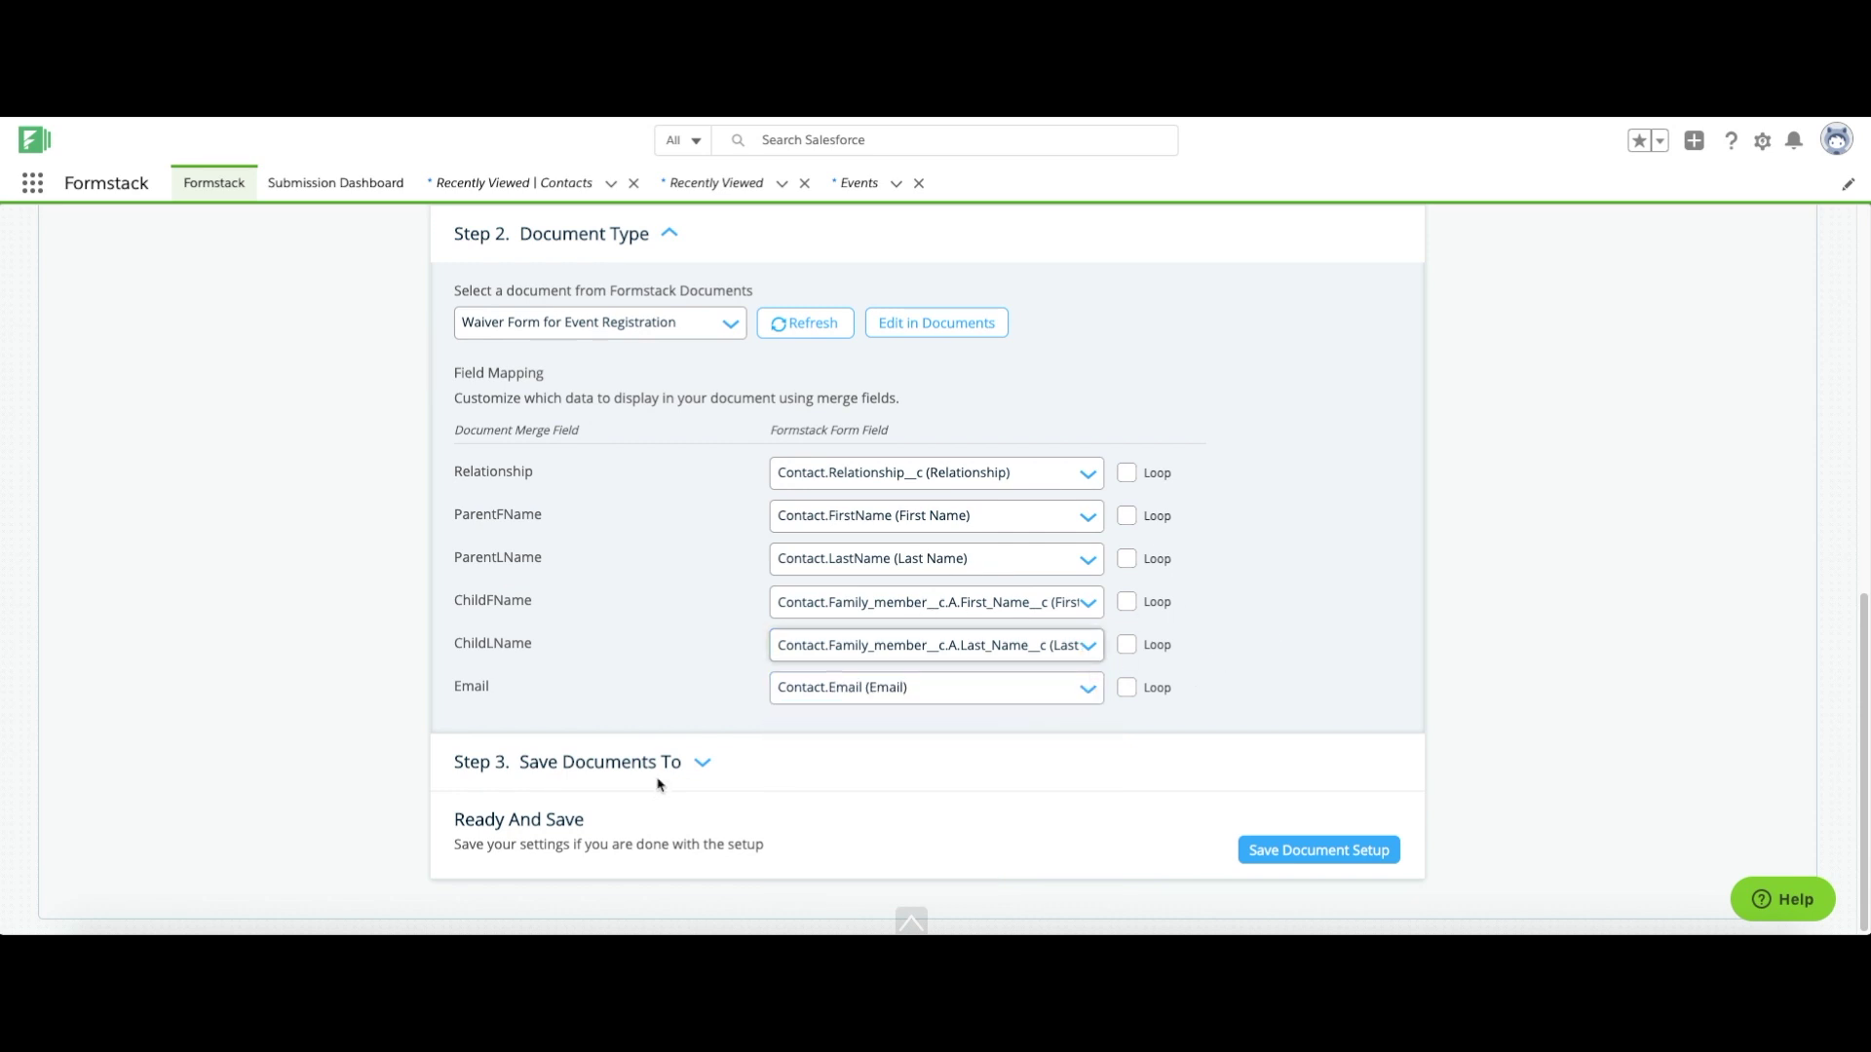
Expand Save Documents To and save the setup attaching the waiver to the Contact's Salesforce Files
left_click(703, 766)
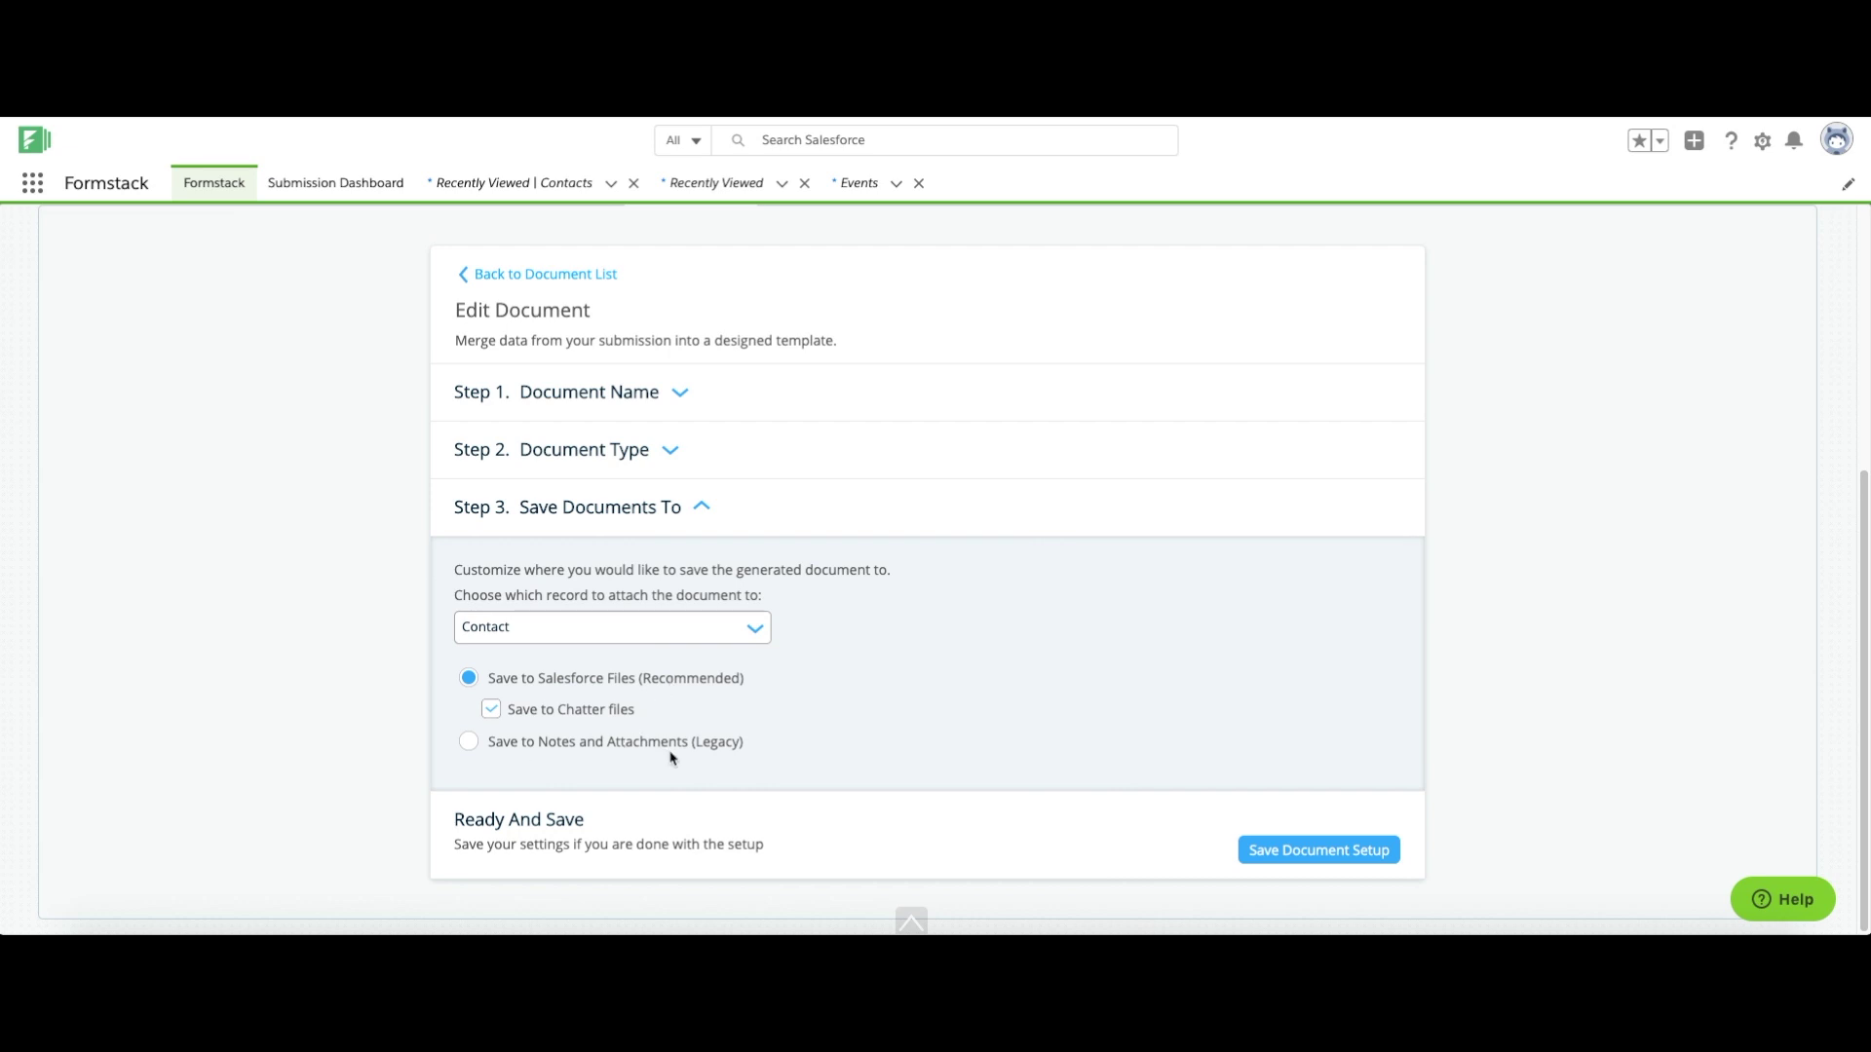
left_click(1325, 856)
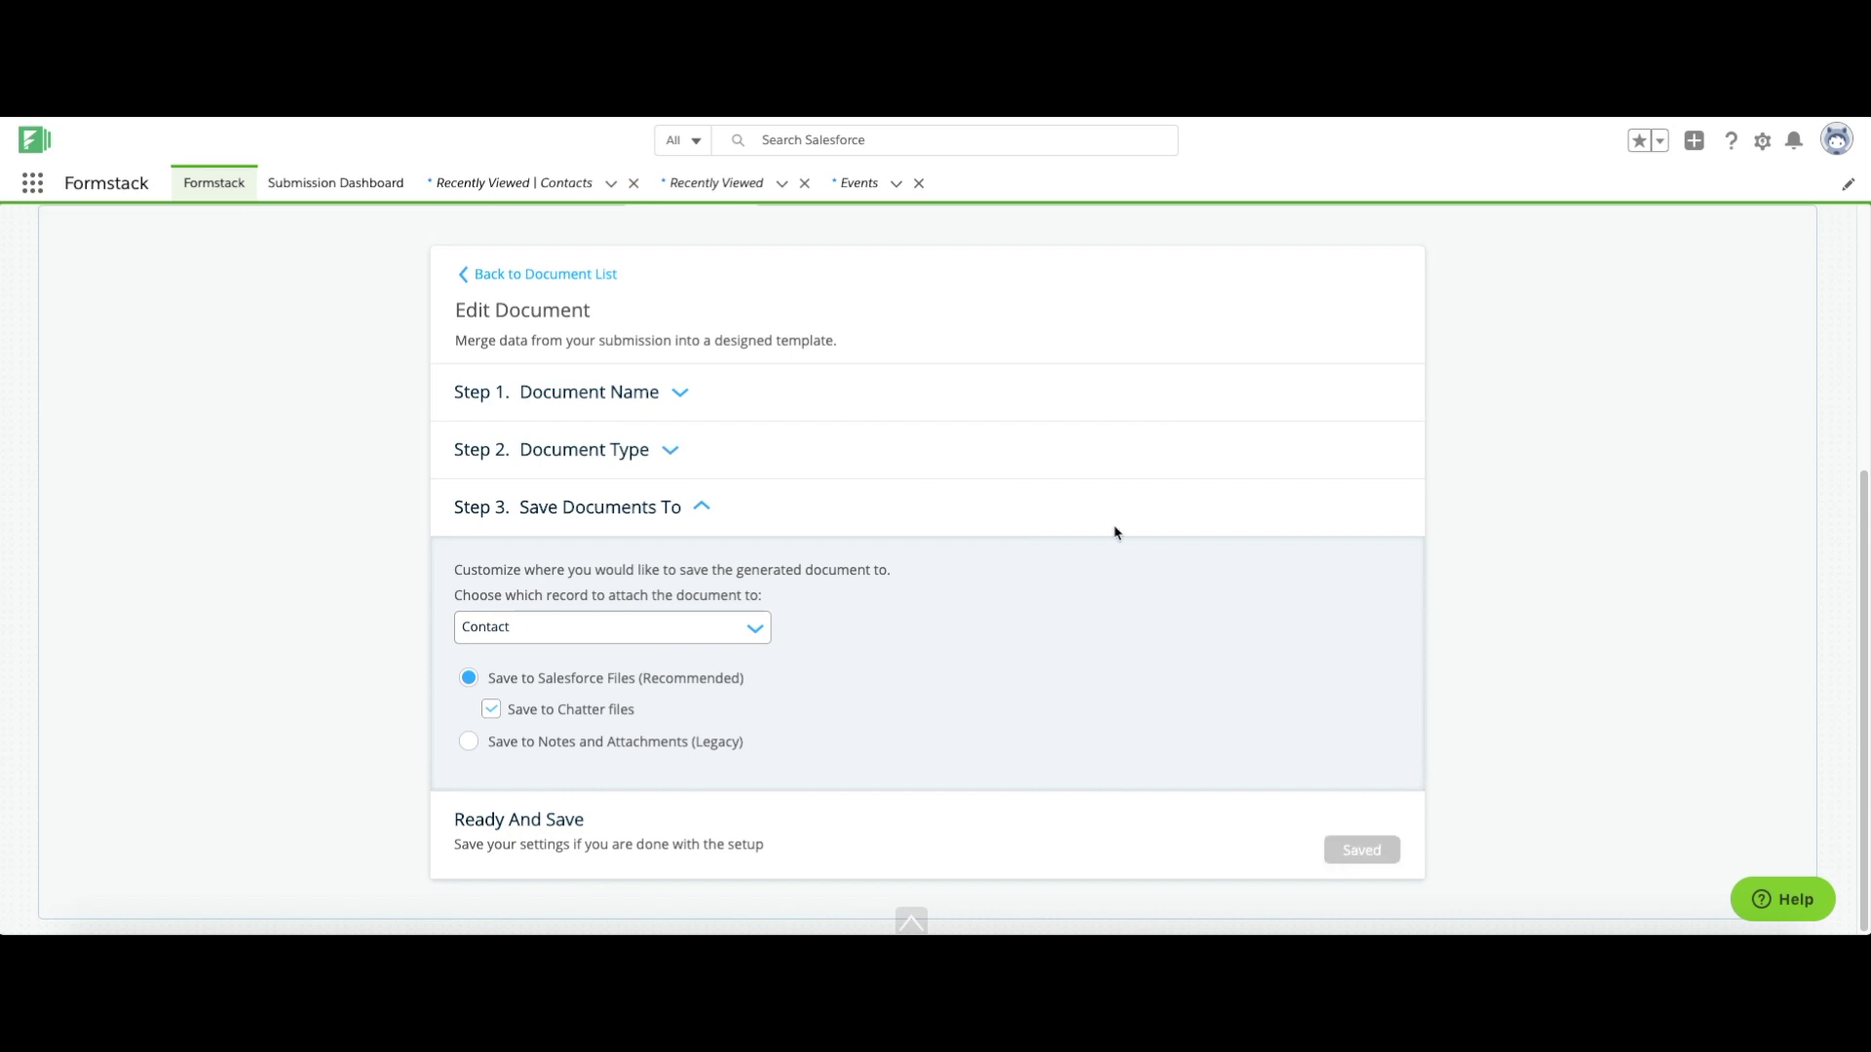